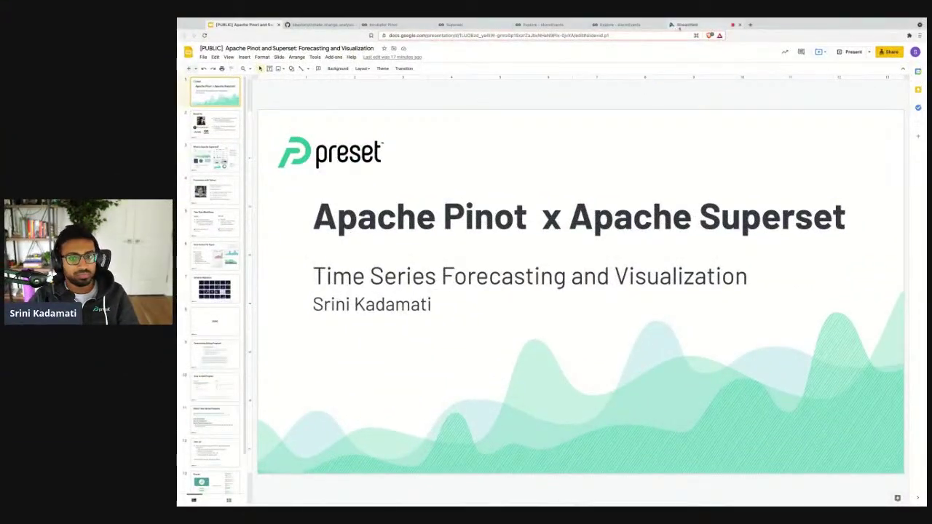
Step: Glance at the live stream studio, then return to the deck and open slide 2, About Me
{"action": "left_click", "coordinate": [685, 25]}
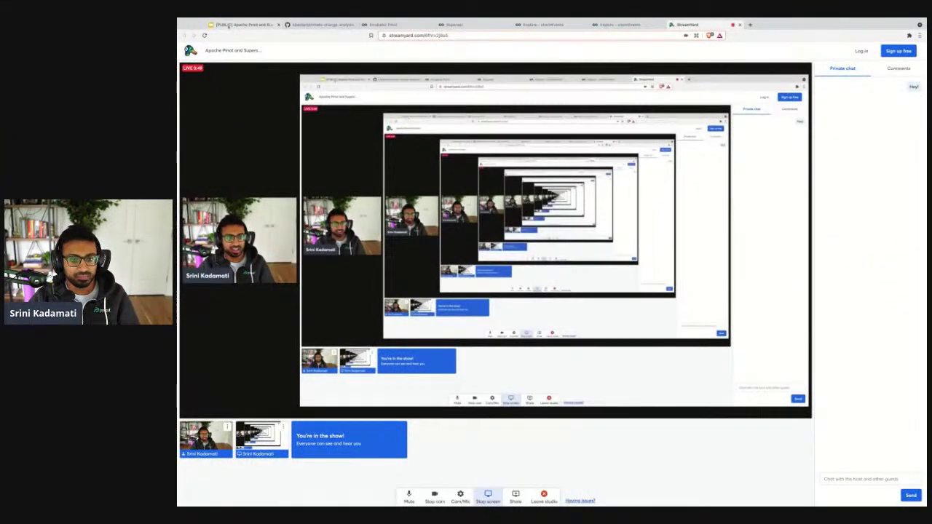
{"action": "left_click", "coordinate": [240, 25]}
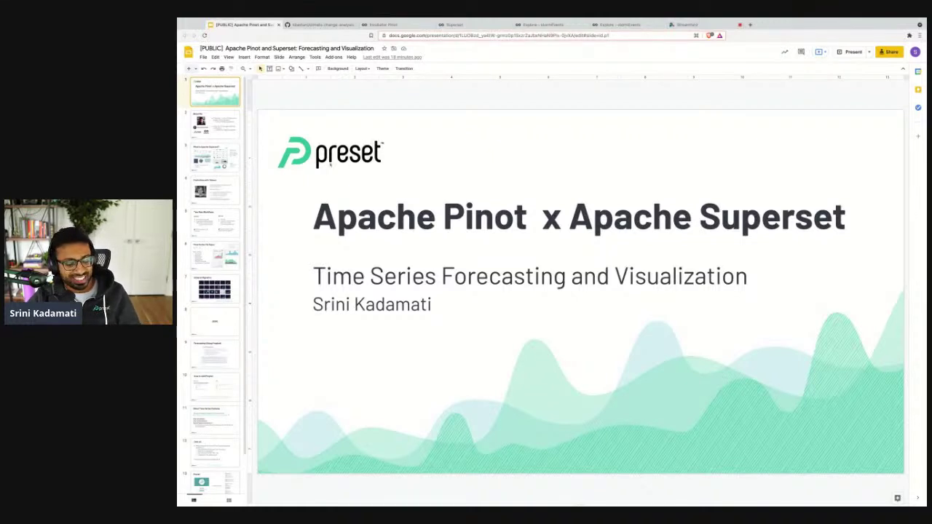
{"action": "left_click", "coordinate": [226, 132]}
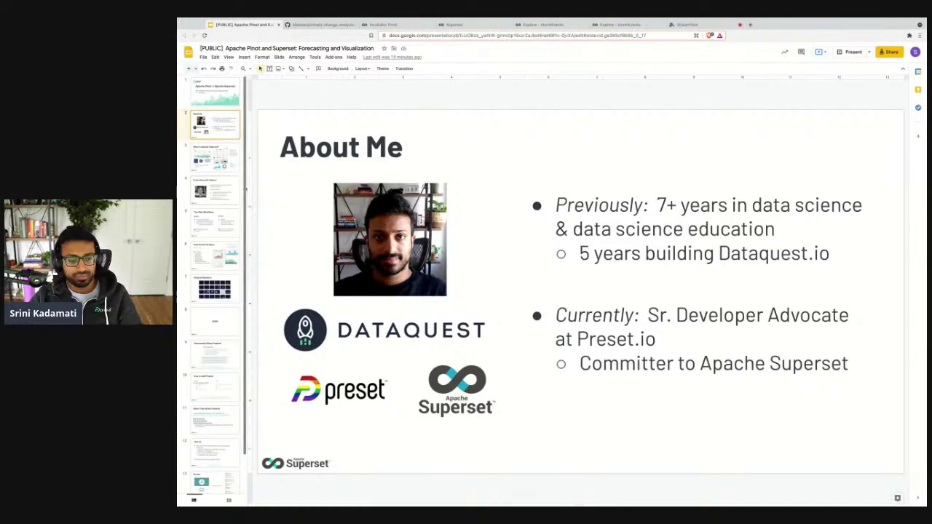
Step: Open slide 3, 'What is Apache Superset?', from the filmstrip
{"action": "left_click", "coordinate": [224, 167]}
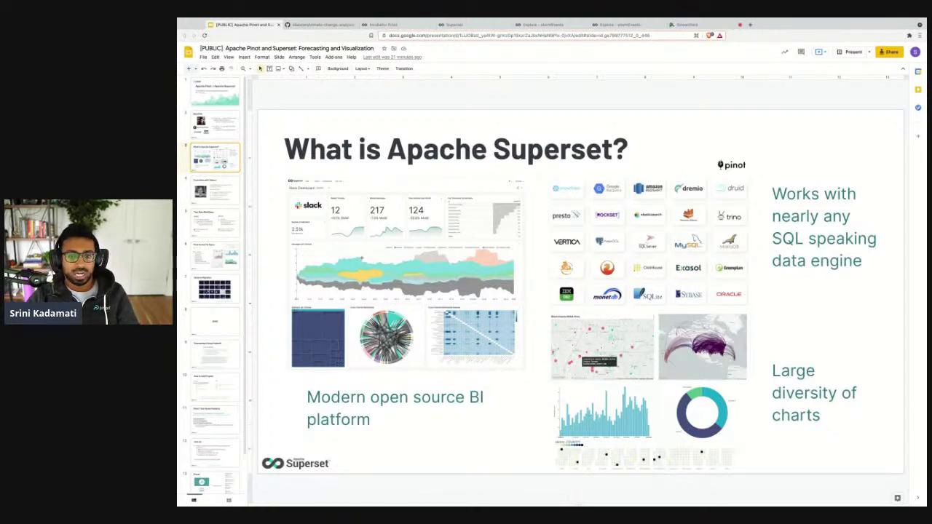
Step: Open slide 4, 'Frustrations with Tableau', from the filmstrip
{"action": "left_click", "coordinate": [228, 202]}
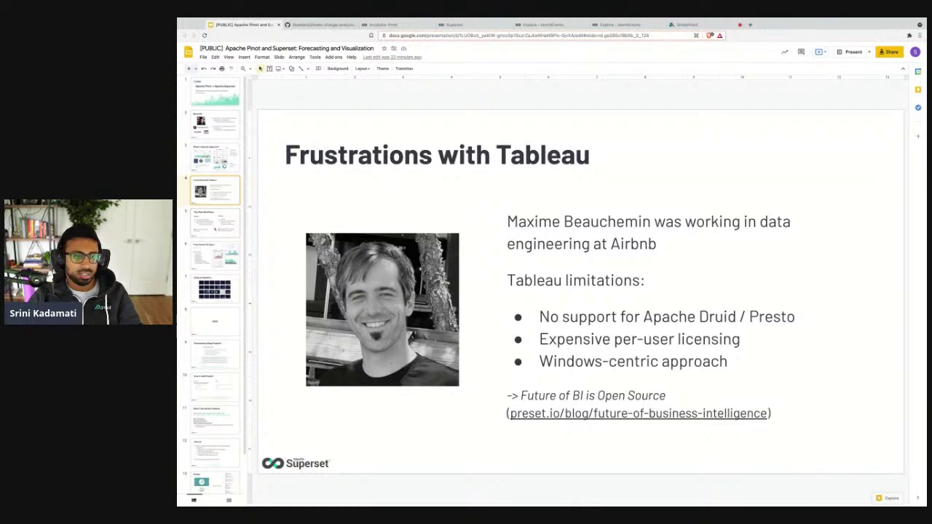
Step: Show slide 5, Two Main Workflows, then advance to slide 6, Time Series Viz Types
{"action": "left_click", "coordinate": [221, 228]}
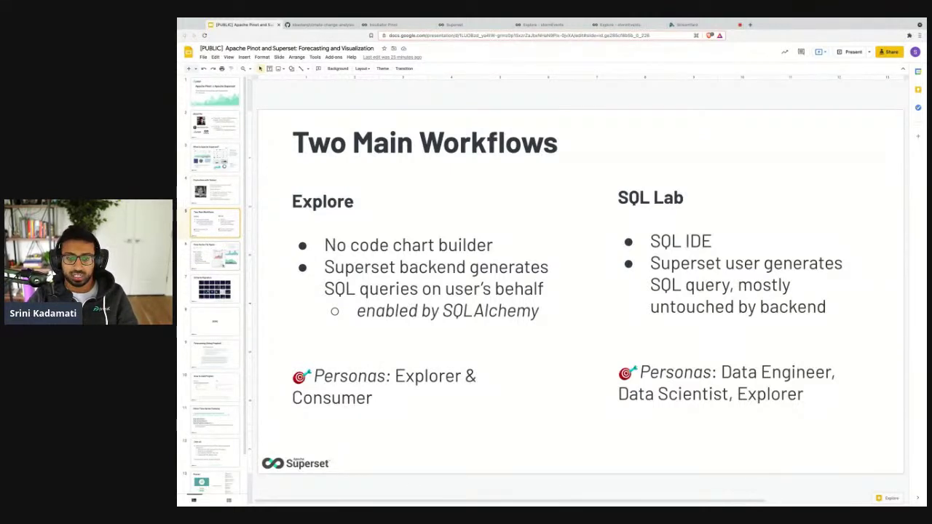
{"action": "key", "text": "Down"}
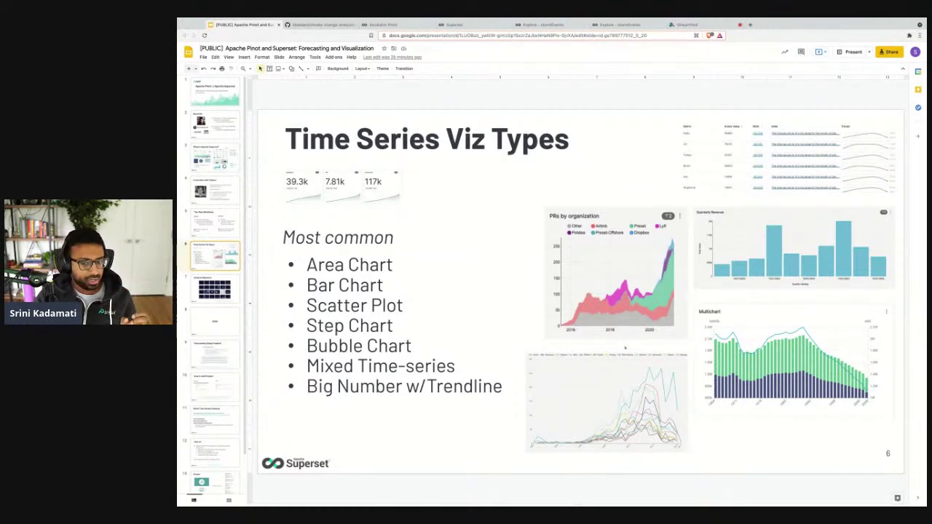
{"action": "left_click", "coordinate": [768, 365]}
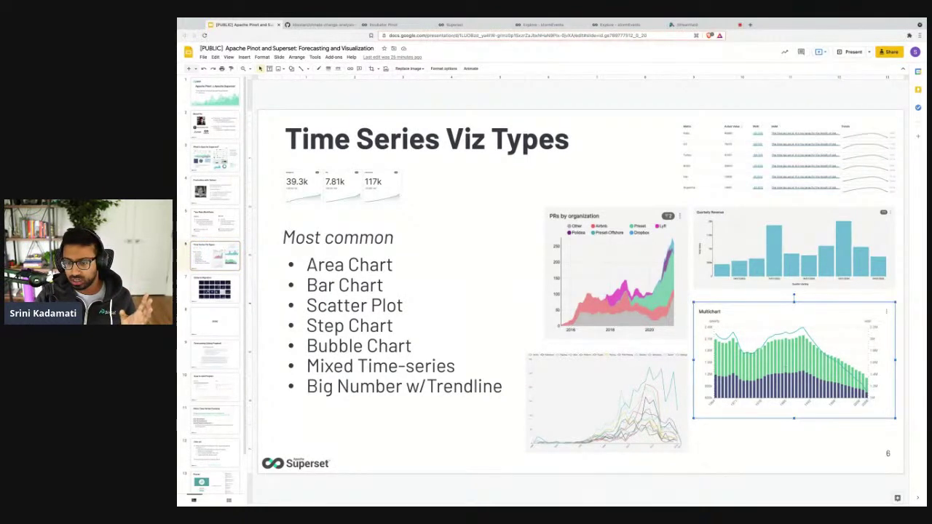
{"action": "left_click", "coordinate": [772, 435]}
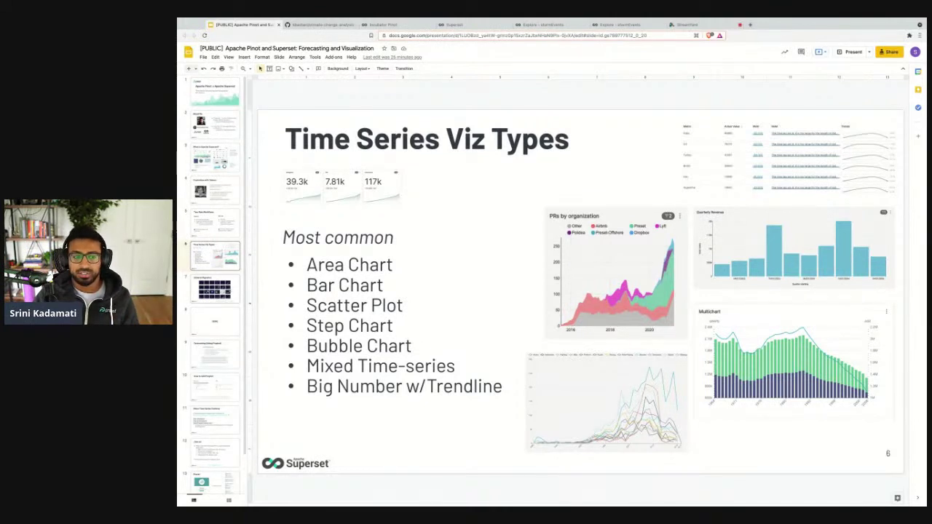
Step: Open slide 7, 'ECharts Migration', from the filmstrip
{"action": "left_click", "coordinate": [228, 292]}
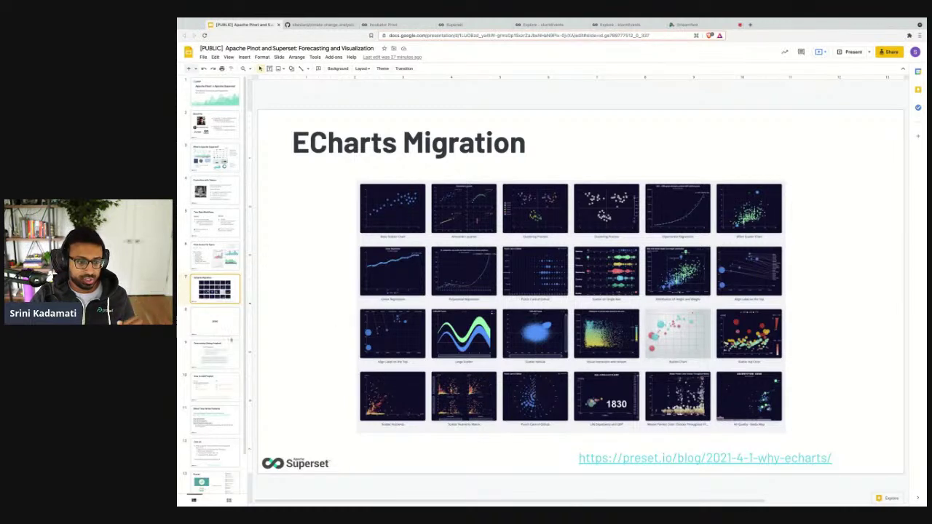
Step: Open slide 8, the DEMO slide, from the filmstrip
{"action": "left_click", "coordinate": [220, 332]}
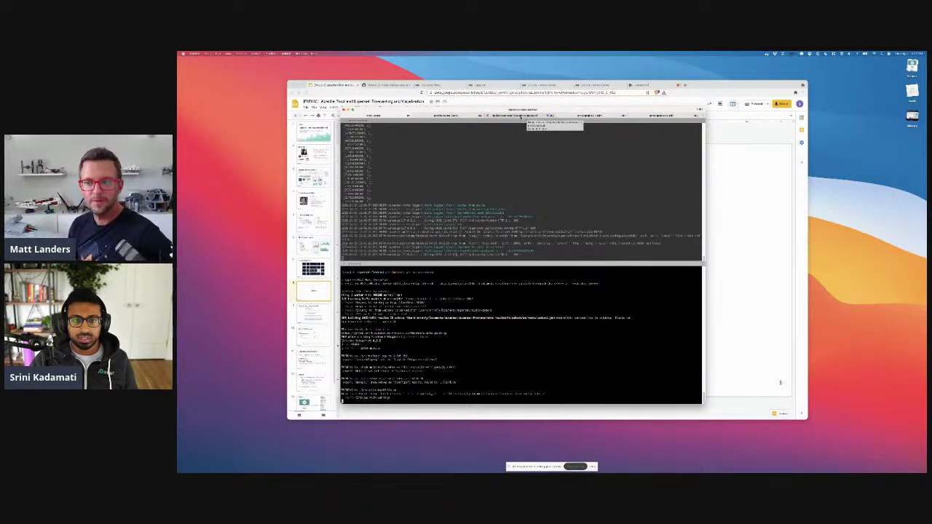
Step: Reposition the Terminal window higher on screen and make the upper log pane slightly taller
{"action": "left_click", "coordinate": [494, 179]}
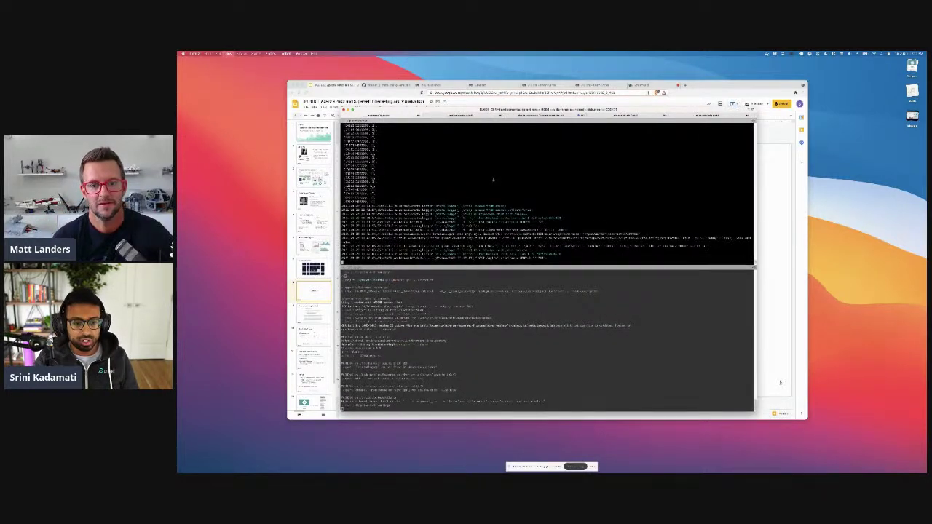
{"action": "double_click", "coordinate": [472, 110]}
{"action": "double_click", "coordinate": [472, 110]}
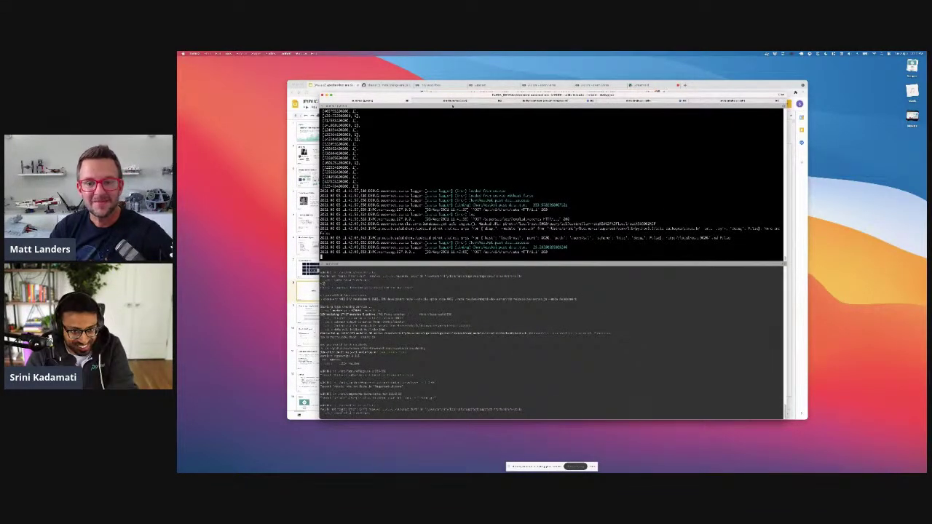
{"action": "left_click_drag", "start_coordinate": [460, 108], "coordinate": [456, 106]}
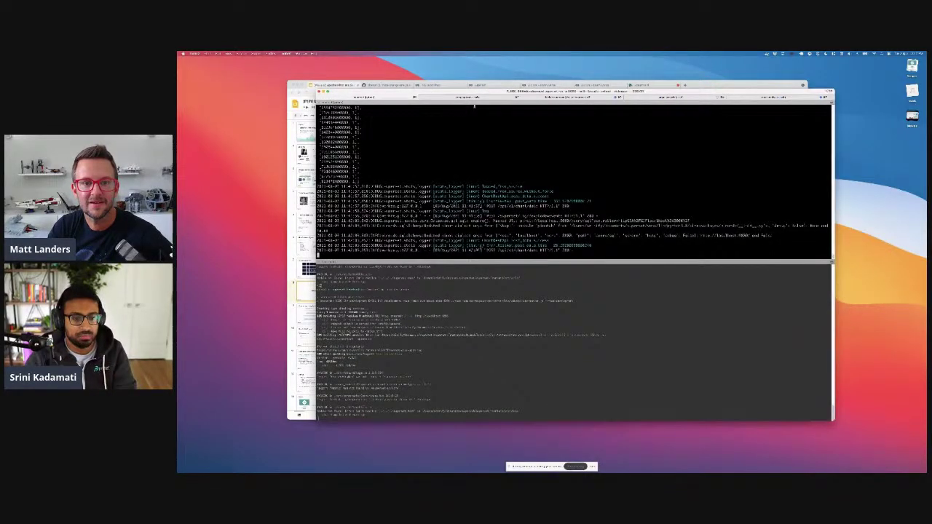
{"action": "left_click_drag", "start_coordinate": [498, 103], "coordinate": [405, 89]}
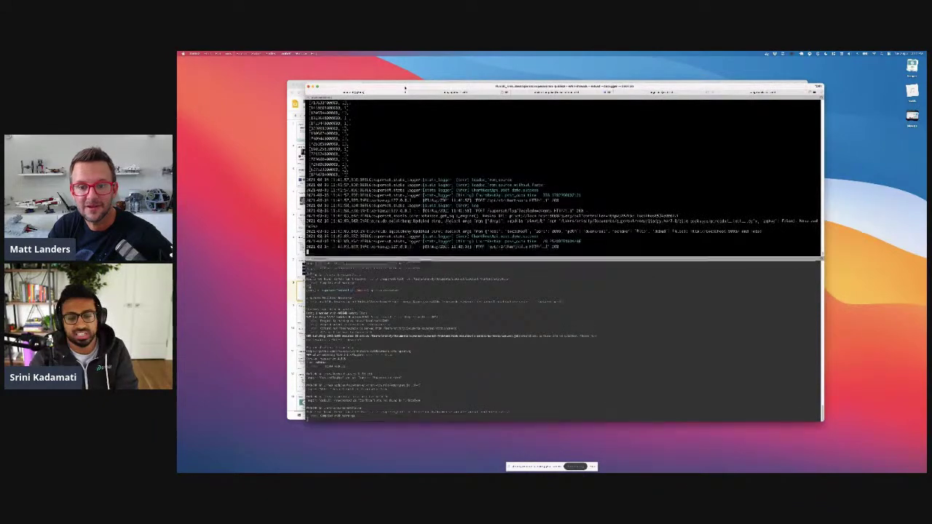
{"action": "left_click_drag", "start_coordinate": [442, 254], "coordinate": [444, 250]}
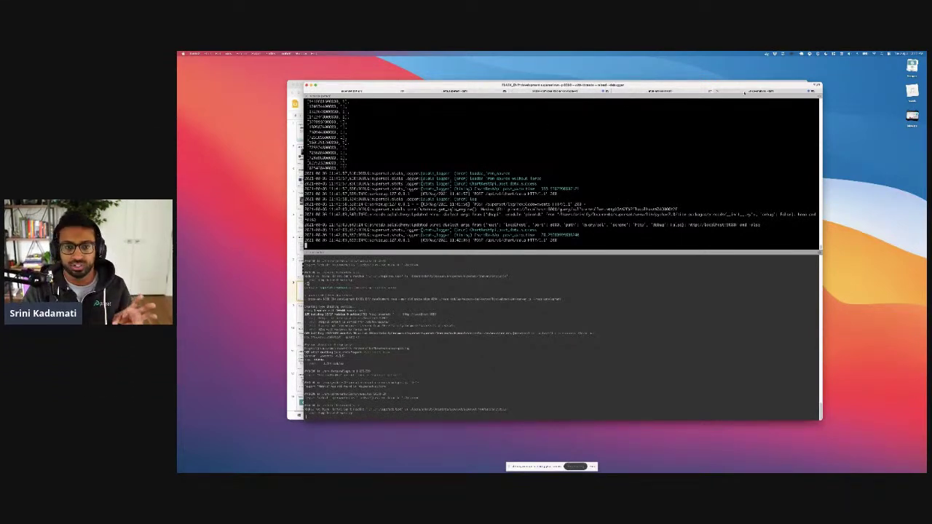
Step: Cycle through the terminal sessions, starting with the YAML output, to review each log view
{"action": "left_click", "coordinate": [744, 93]}
{"action": "key", "text": "ctrl+Tab"}
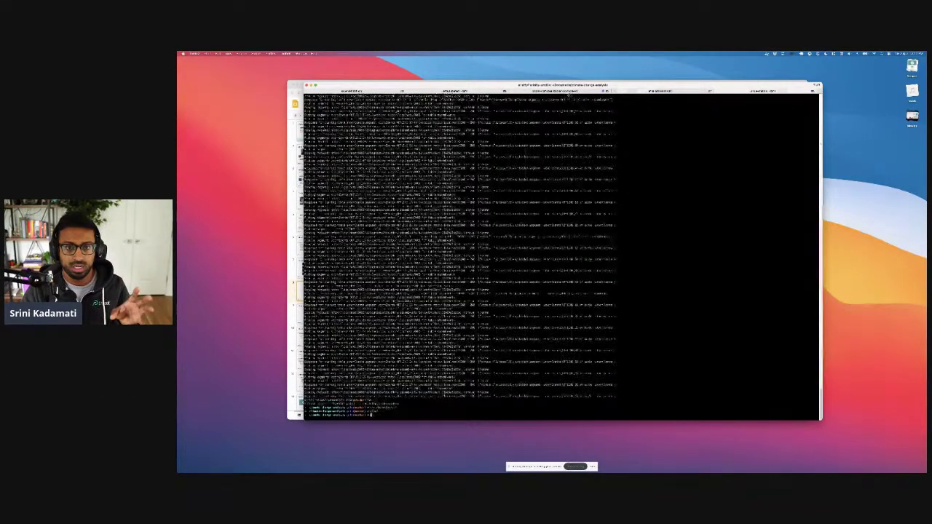
{"action": "key", "text": "ctrl+Tab"}
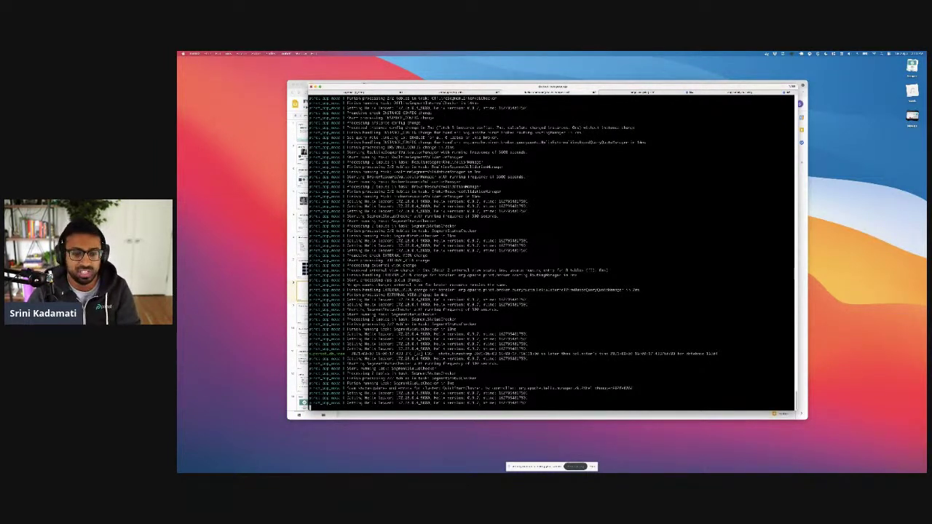
Step: Show the GitHub climate-change-analysis repository in Chrome, then bring the terminal logs back to front
{"action": "key", "text": "super+Tab"}
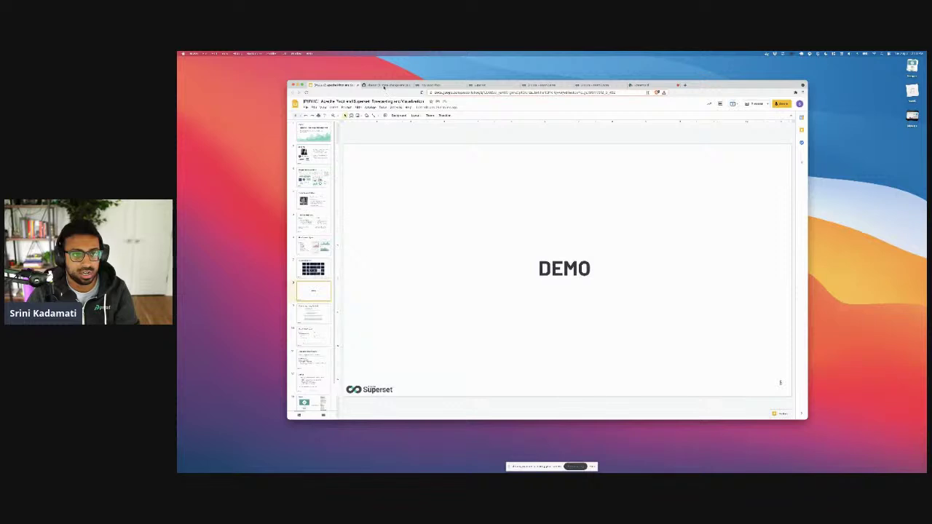
{"action": "key", "text": "ctrl+Tab"}
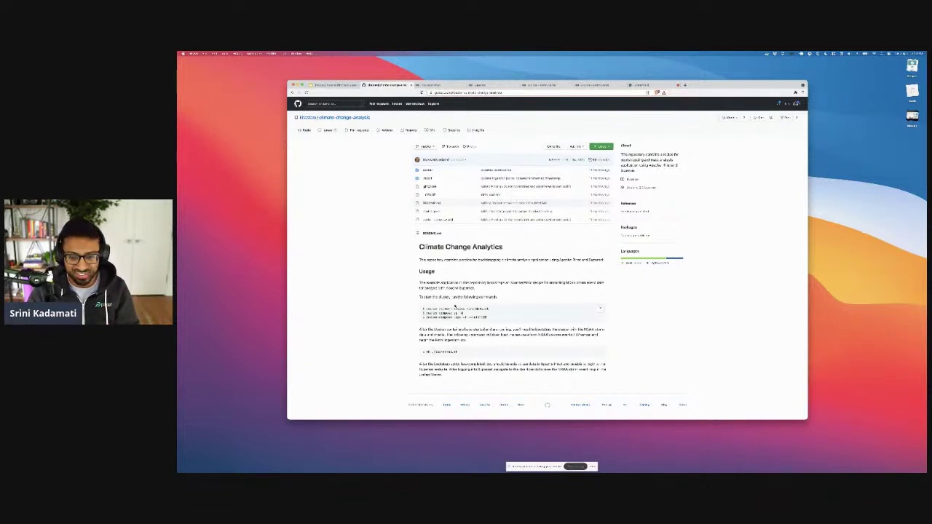
{"action": "key", "text": "super+Tab"}
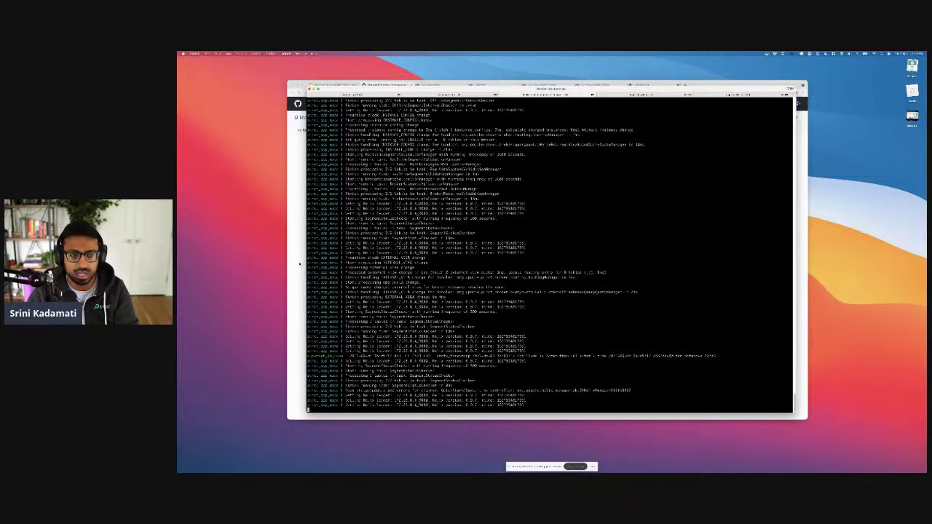
Step: In the Pinot Query Console, load a table's storm event rows and scroll across the results
{"action": "left_click", "coordinate": [299, 264]}
{"action": "left_click", "coordinate": [446, 87]}
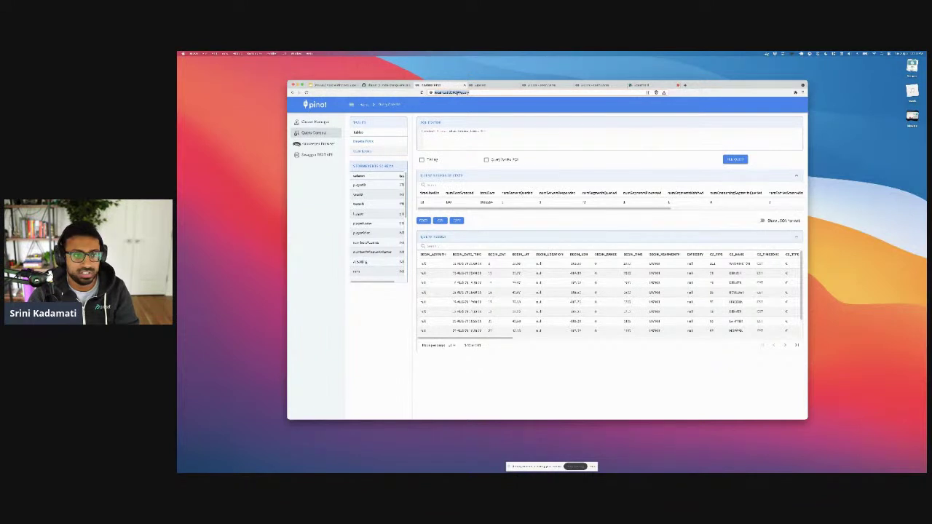
{"action": "left_click", "coordinate": [364, 141]}
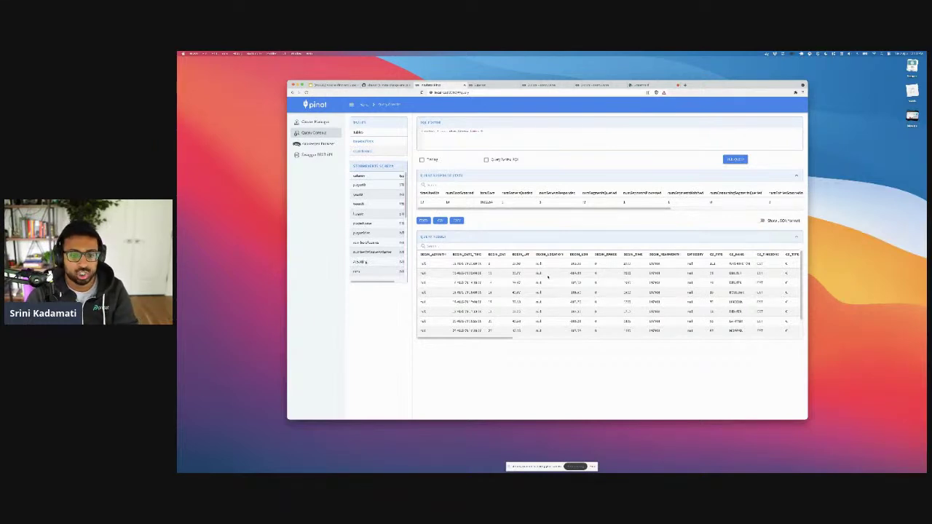
{"action": "scroll", "coordinate": [549, 277], "scroll_direction": "right", "scroll_amount": 5}
{"action": "scroll", "coordinate": [548, 276], "scroll_direction": "left", "scroll_amount": 5}
Step: Review the Pinot connection's settings in Superset, then return to the Pinot query console tab
{"action": "left_click", "coordinate": [479, 84]}
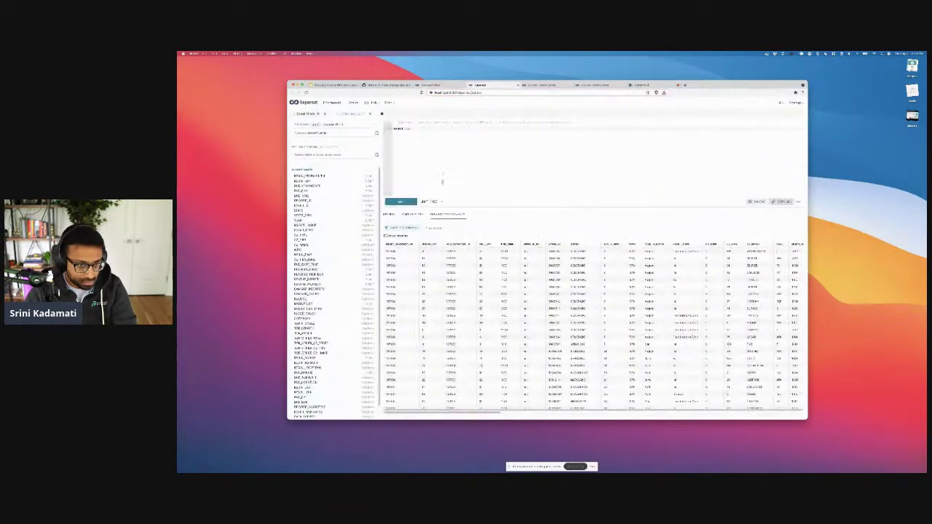
{"action": "mouse_move", "coordinate": [389, 102]}
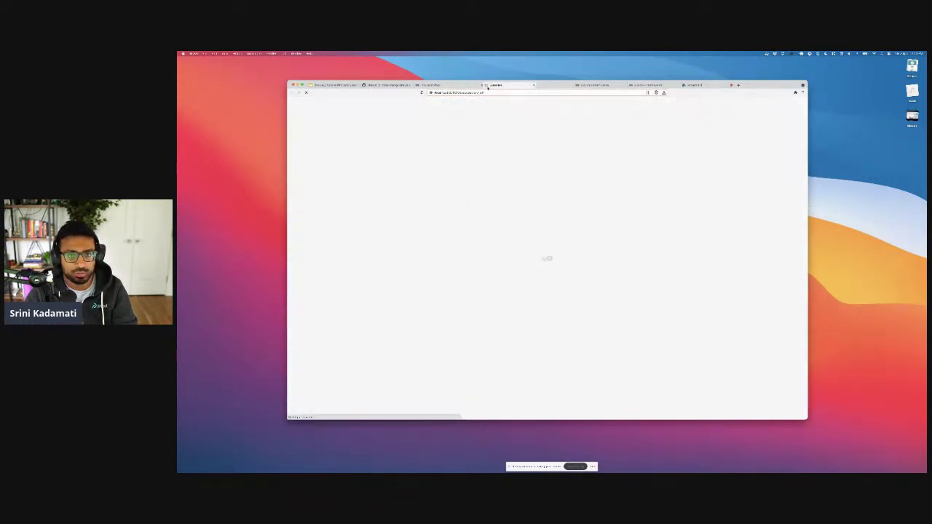
{"action": "left_click_drag", "start_coordinate": [488, 88], "coordinate": [481, 88]}
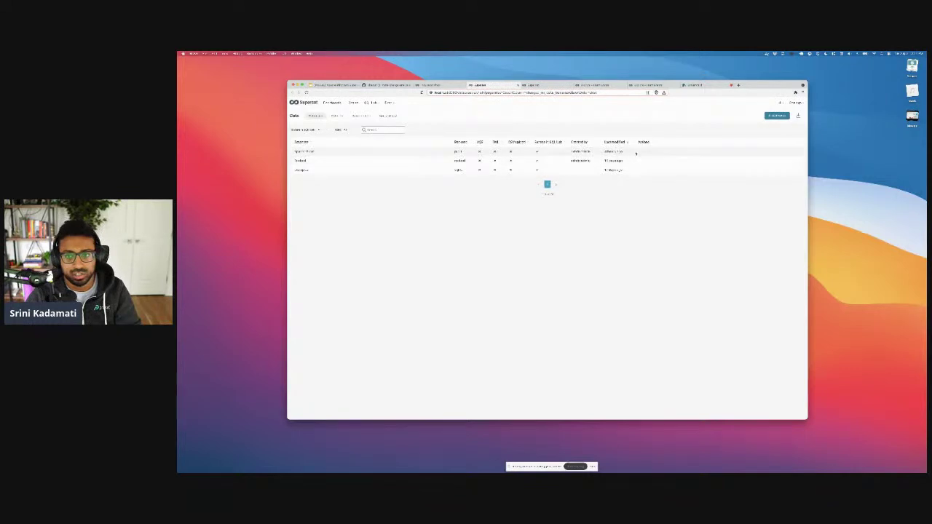
{"action": "left_click", "coordinate": [655, 160]}
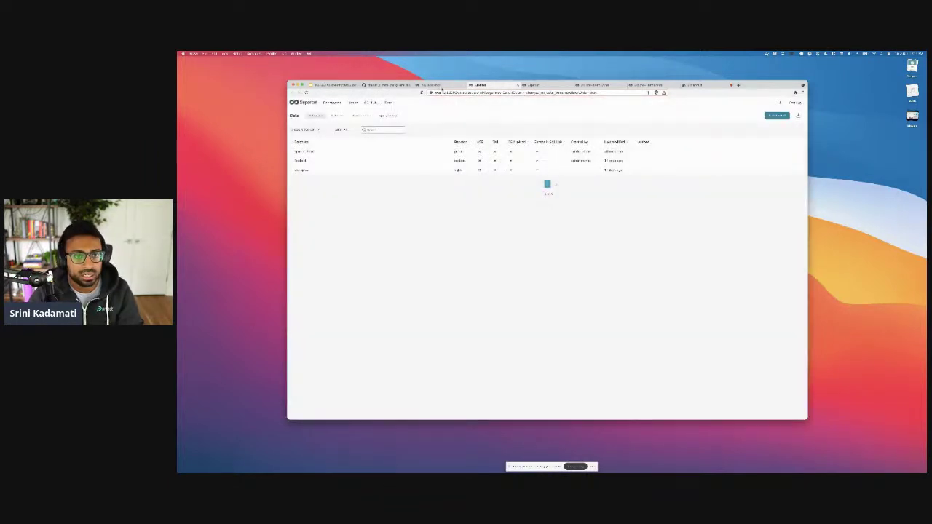
{"action": "left_click", "coordinate": [442, 88]}
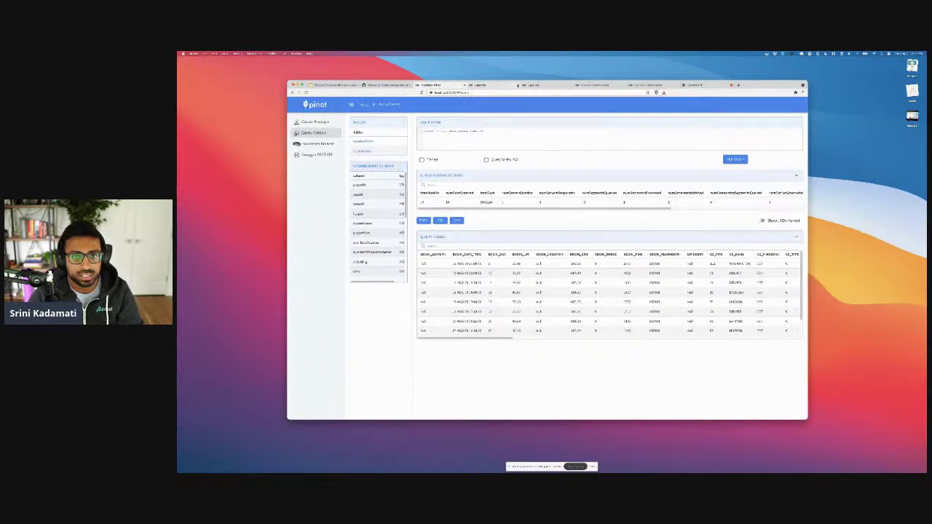
Step: Paste the prepared four-line query into SQL Lab and run only the total COUNT(*) line
{"action": "left_click", "coordinate": [505, 85]}
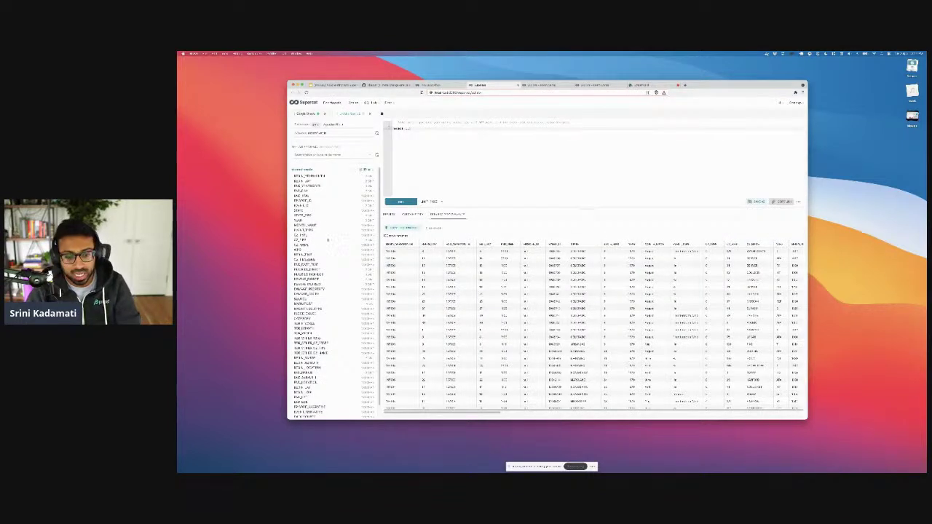
{"action": "scroll", "coordinate": [324, 237], "scroll_direction": "down", "scroll_amount": 1}
{"action": "scroll", "coordinate": [322, 218], "scroll_direction": "up", "scroll_amount": 1}
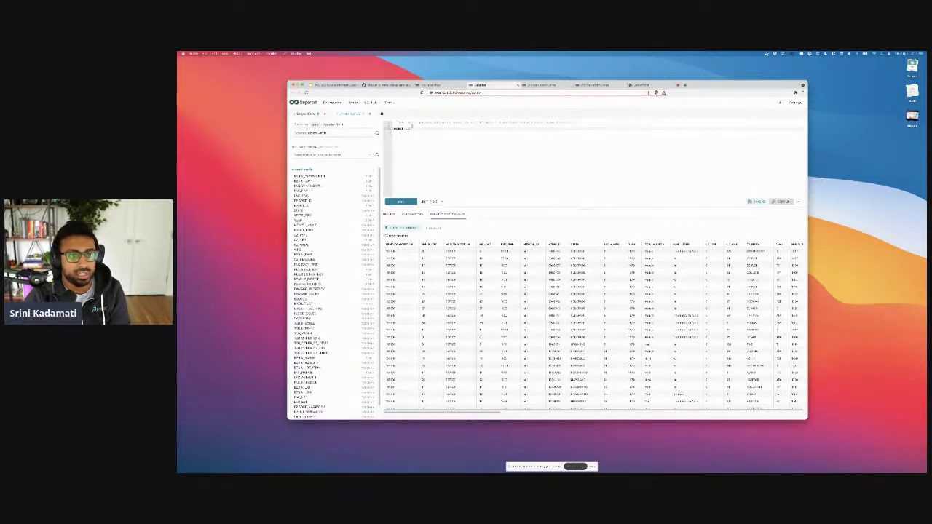
{"action": "key", "text": "super+a"}
{"action": "key", "text": "super+v"}
{"action": "key", "text": "super+a"}
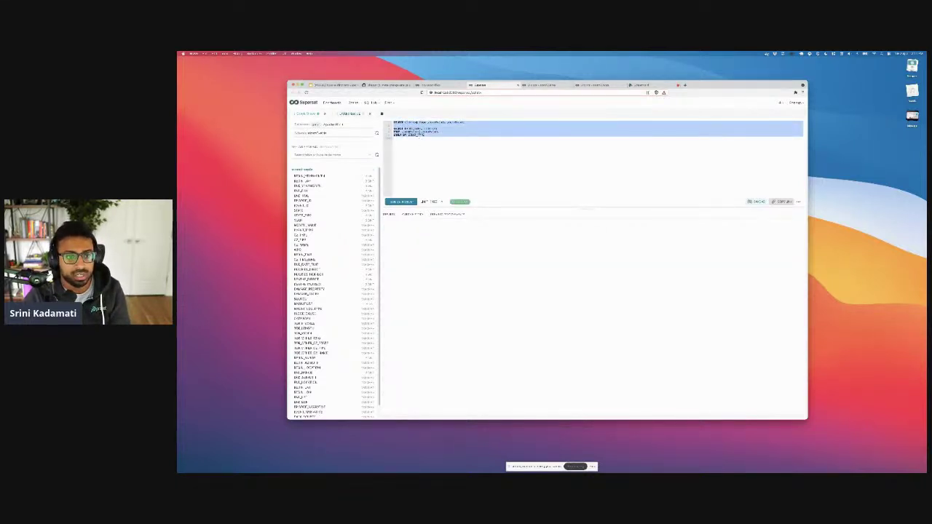
{"action": "left_click", "coordinate": [473, 122]}
{"action": "triple_click", "coordinate": [471, 121]}
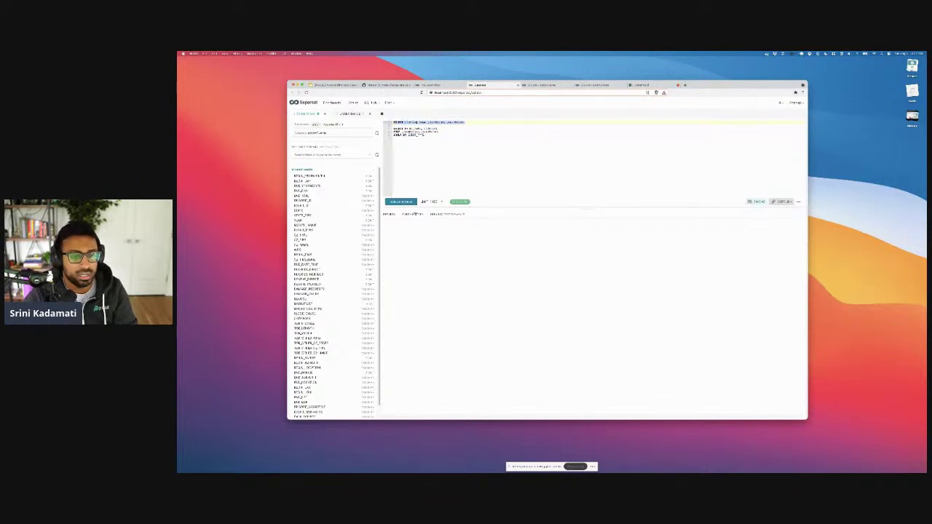
{"action": "left_click", "coordinate": [401, 202]}
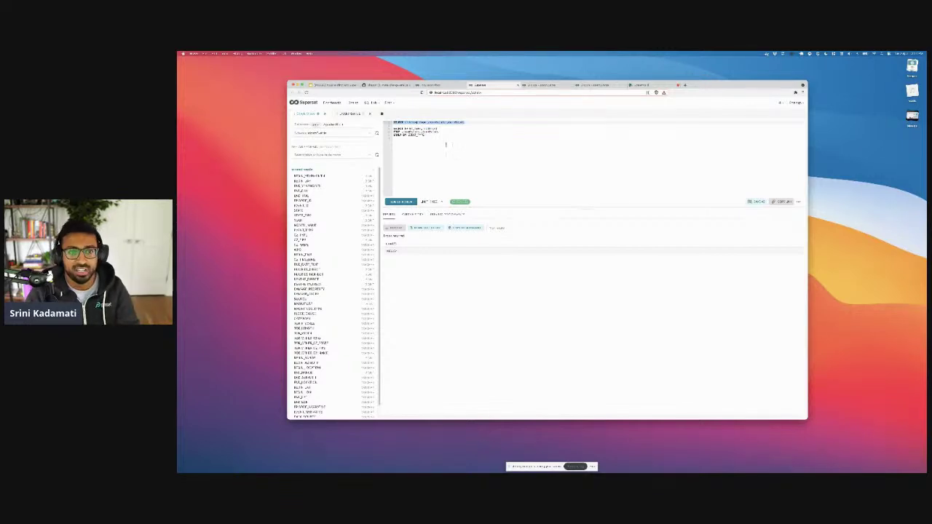
Step: Run the count per EVENT_TYPE query, note Thunderstorm Wind leads, and return to the stormEvents chart
{"action": "left_click", "coordinate": [400, 140]}
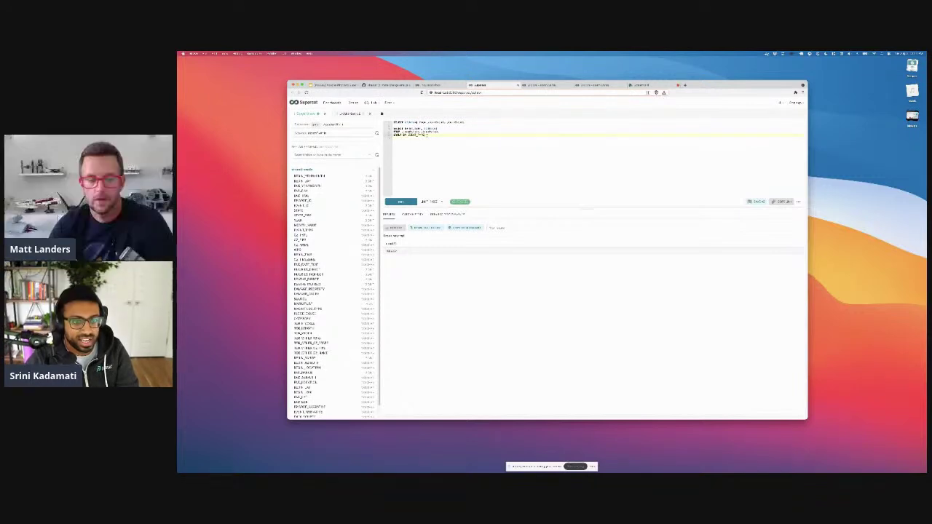
{"action": "left_click_drag", "start_coordinate": [437, 136], "coordinate": [394, 128]}
{"action": "left_click", "coordinate": [400, 202]}
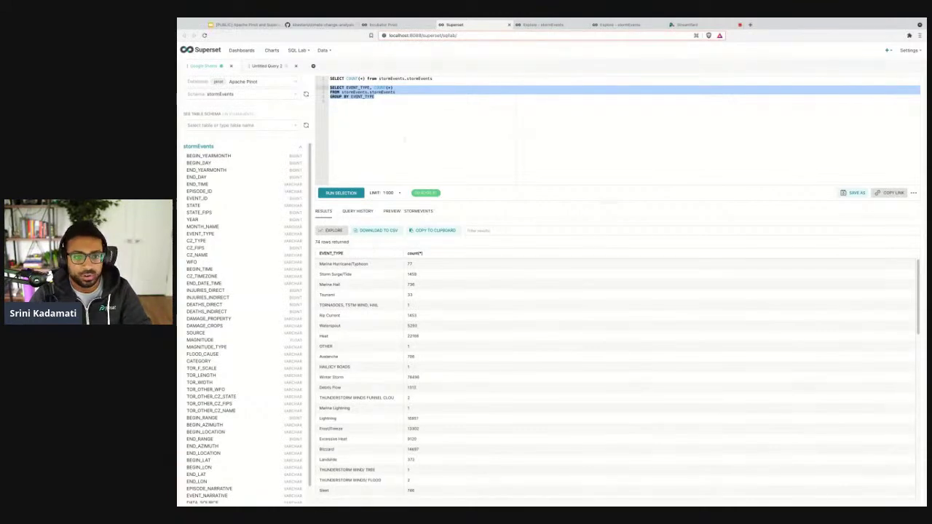
{"action": "left_click_drag", "start_coordinate": [394, 98], "coordinate": [331, 83]}
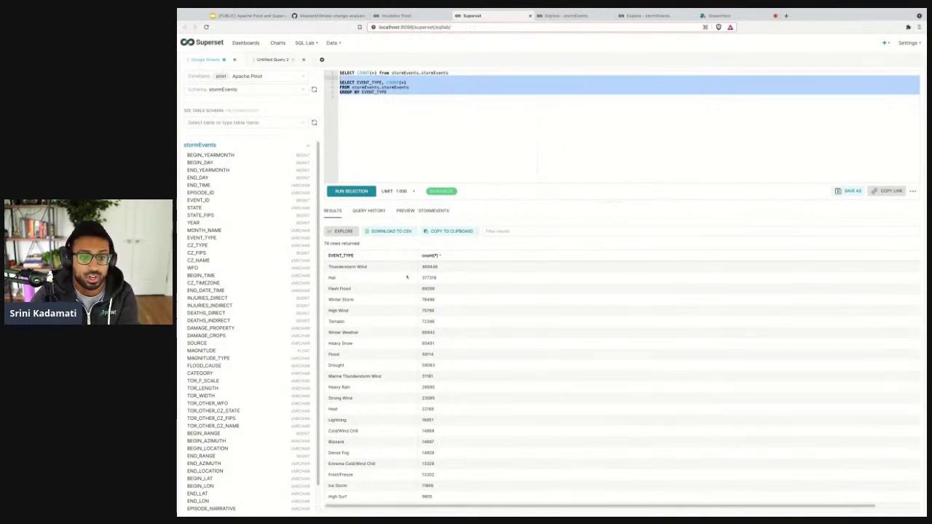
{"action": "left_click_drag", "start_coordinate": [329, 267], "coordinate": [351, 290]}
{"action": "double_click", "coordinate": [335, 299]}
{"action": "left_click", "coordinate": [408, 102]}
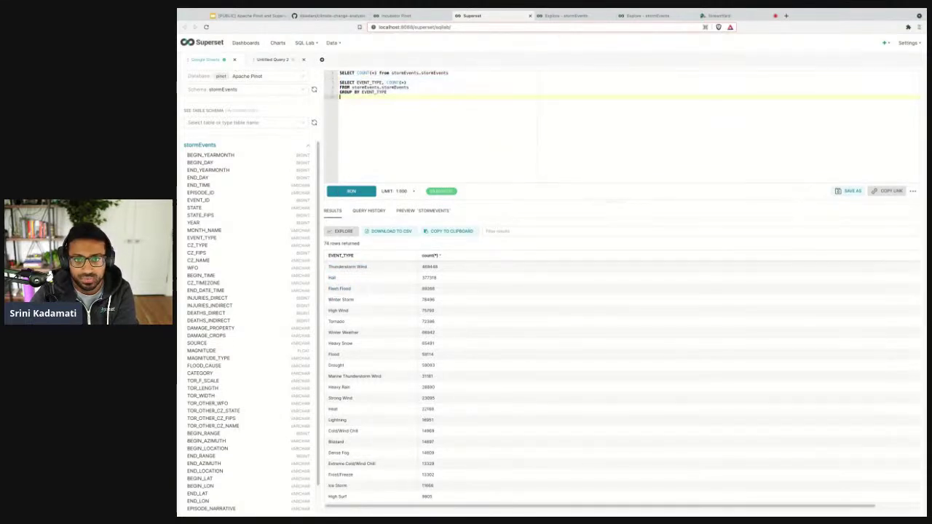
{"action": "left_click", "coordinate": [567, 15]}
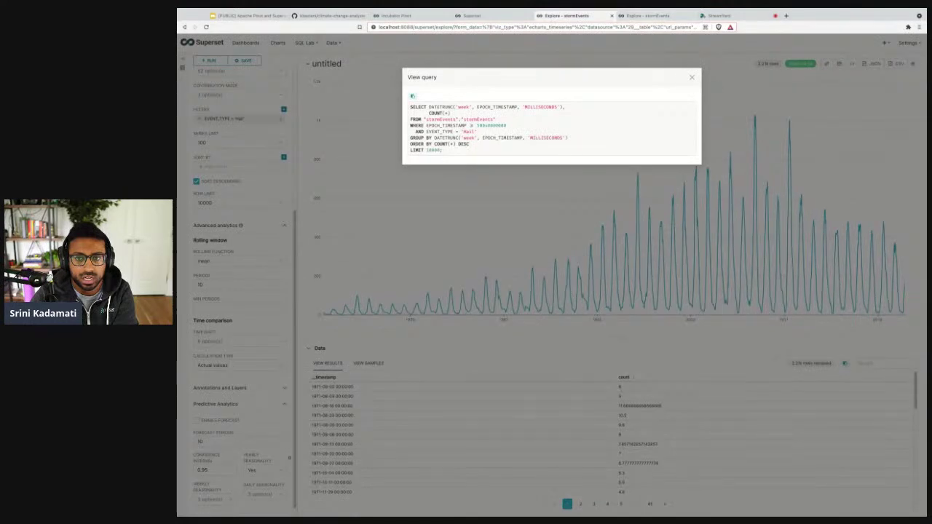
Step: Close the generated query preview and go to the saved Charts list
{"action": "left_click", "coordinate": [692, 77]}
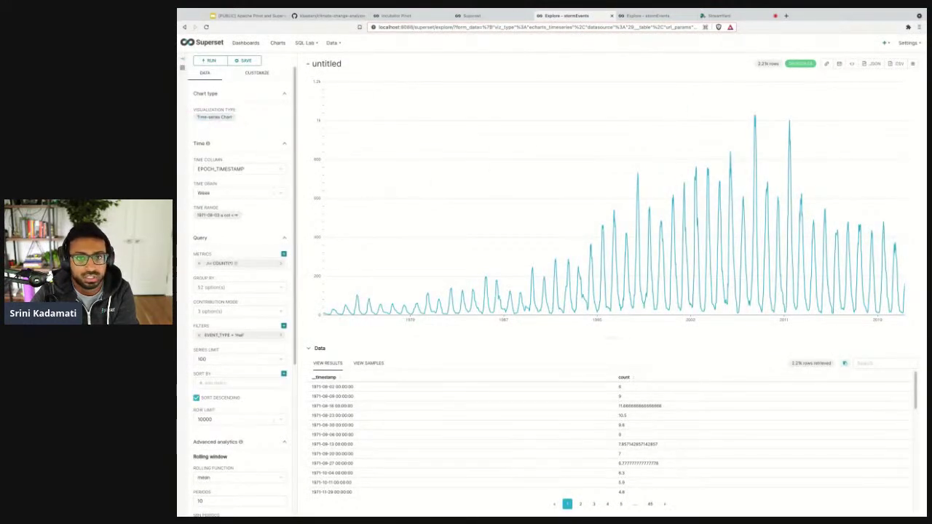
{"action": "left_click", "coordinate": [472, 16]}
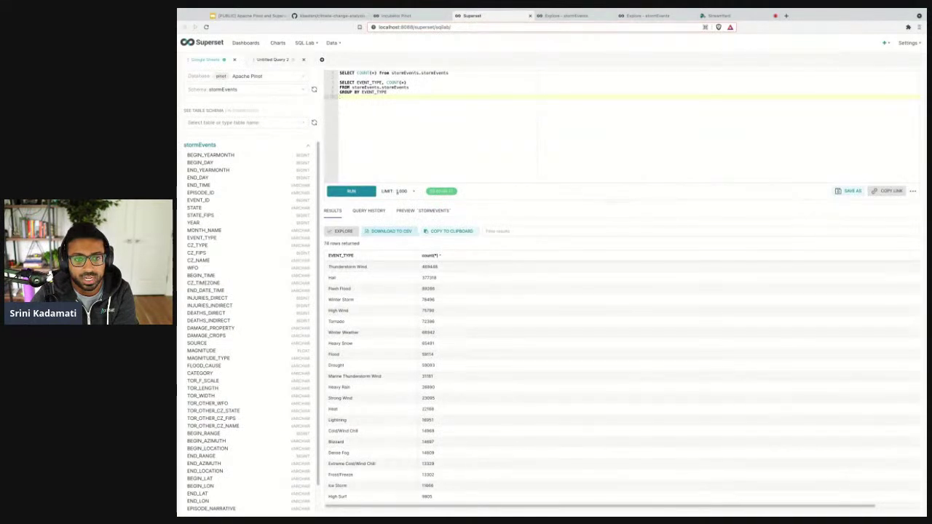
{"action": "left_click", "coordinate": [566, 15]}
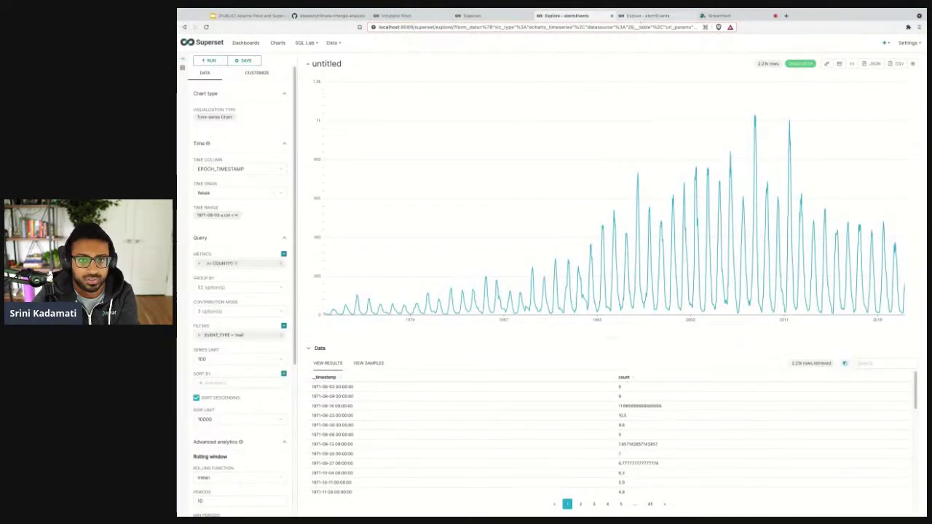
{"action": "left_click", "coordinate": [278, 42]}
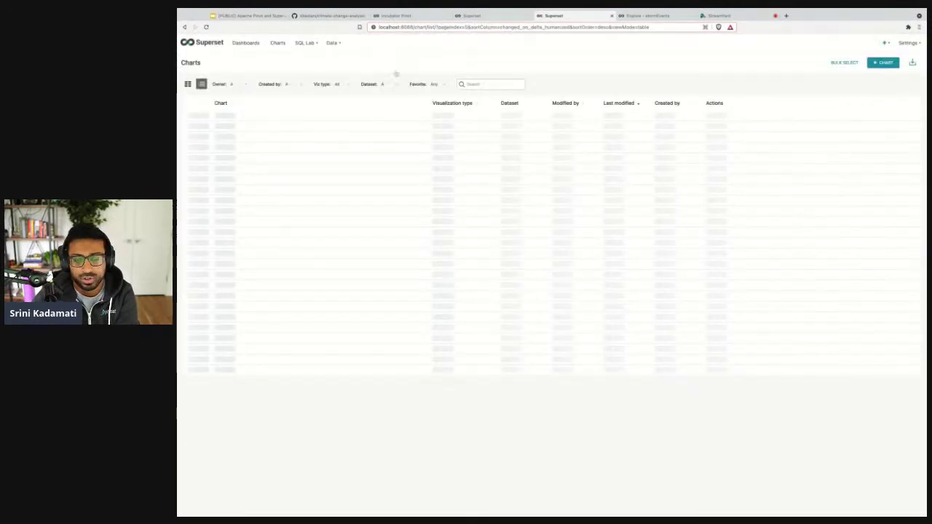
Step: Create a new Time-series Chart on the stormEvents.stormEvents dataset, found by searching 'storm'
{"action": "left_click", "coordinate": [878, 63]}
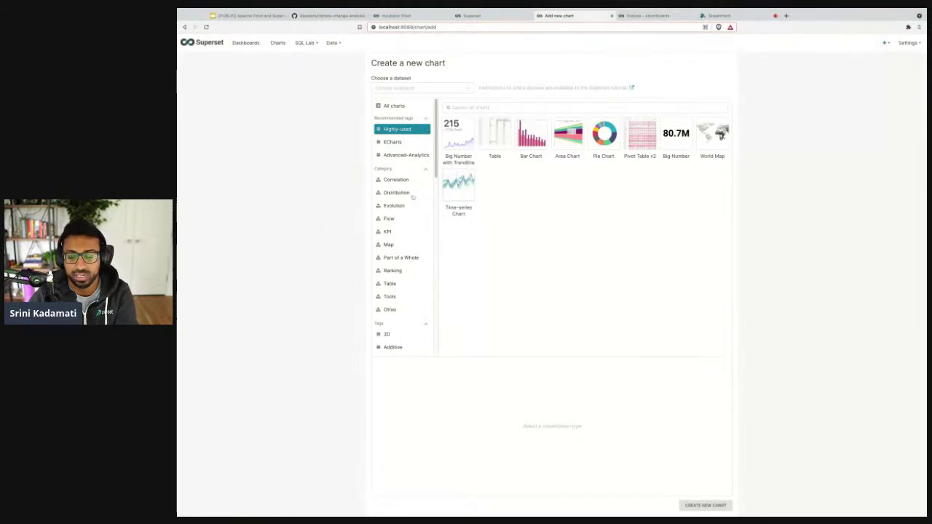
{"action": "left_click", "coordinate": [417, 91]}
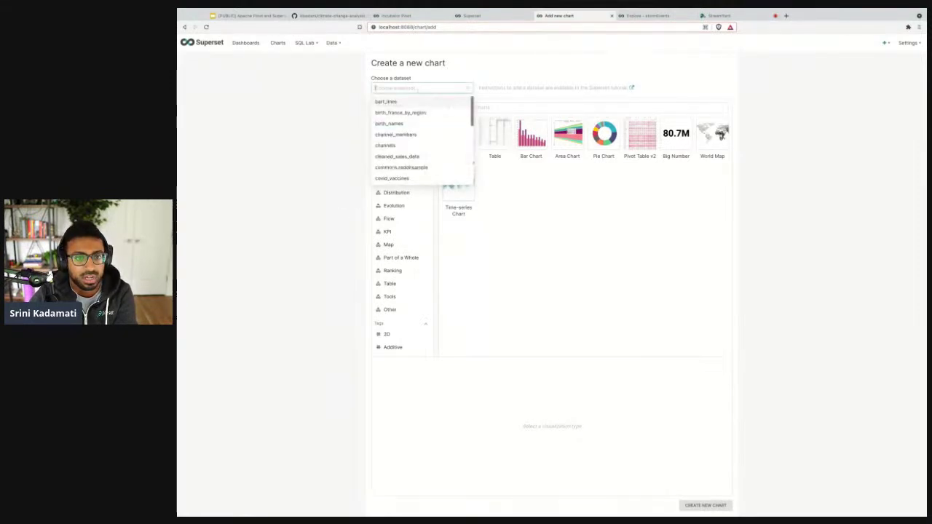
{"action": "scroll", "coordinate": [408, 124], "scroll_direction": "down", "scroll_amount": 5}
{"action": "scroll", "coordinate": [405, 135], "scroll_direction": "up", "scroll_amount": 5}
{"action": "left_click", "coordinate": [472, 15]}
{"action": "left_click", "coordinate": [568, 15]}
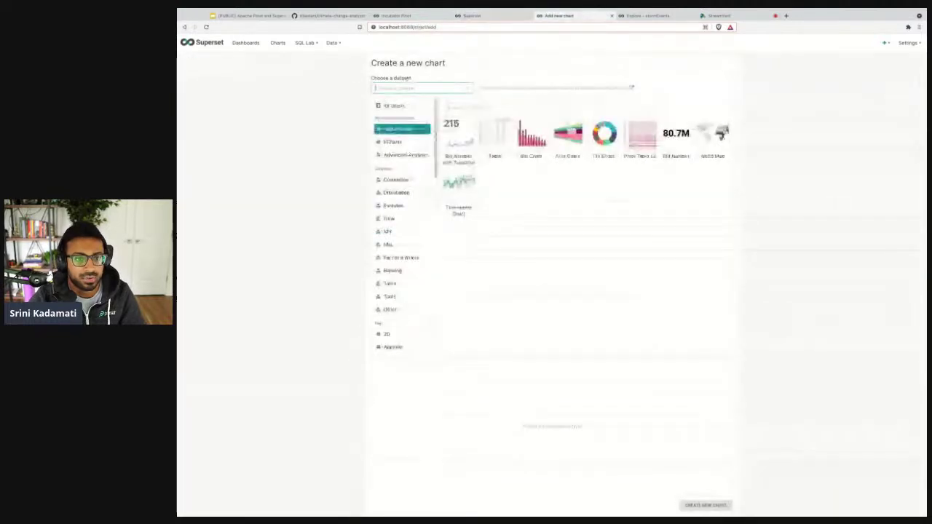
{"action": "type", "text": "storm"}
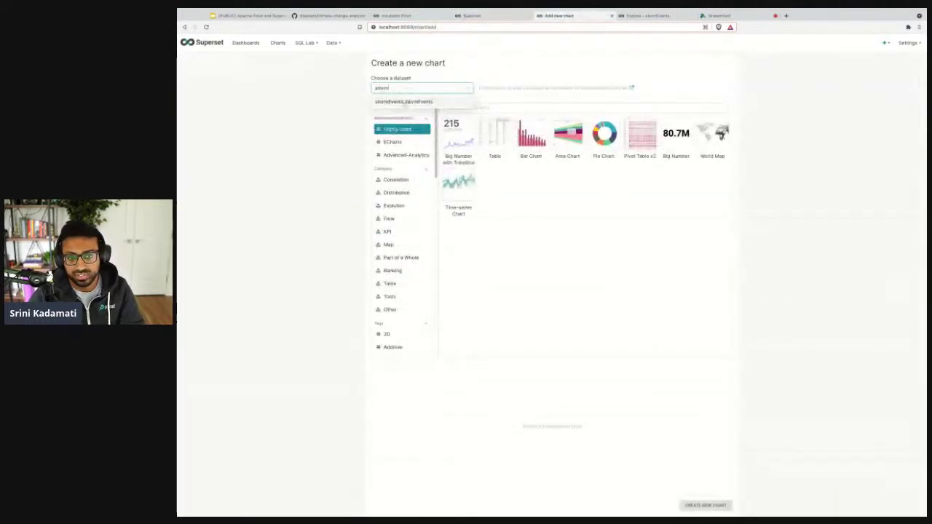
{"action": "left_click", "coordinate": [403, 102]}
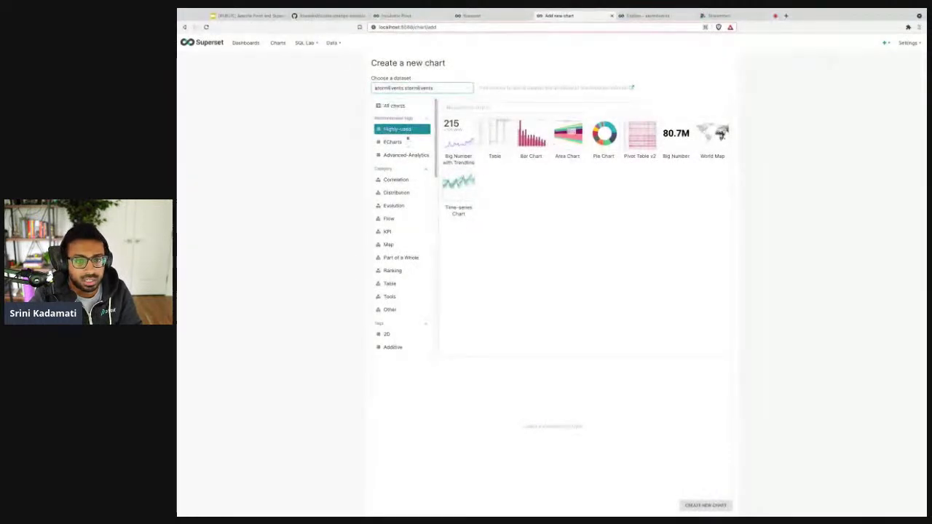
{"action": "left_click", "coordinate": [455, 191]}
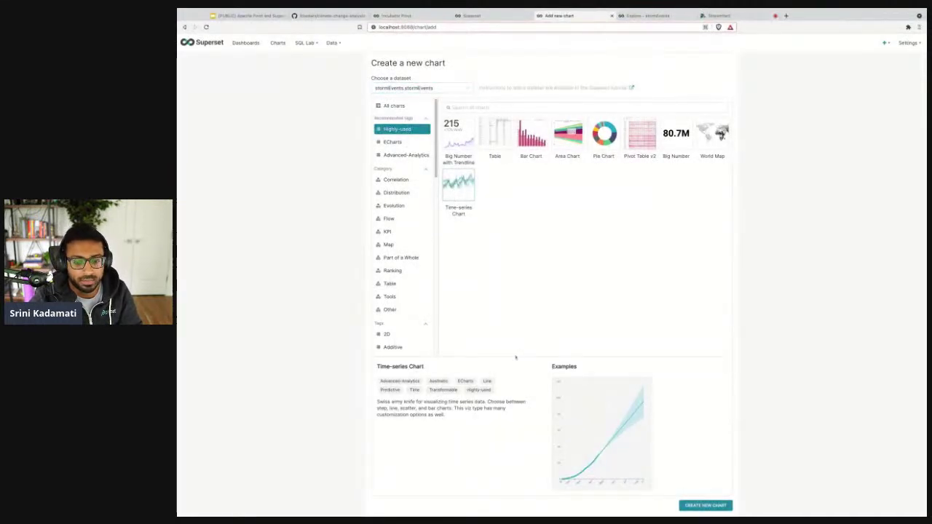
{"action": "left_click", "coordinate": [705, 506]}
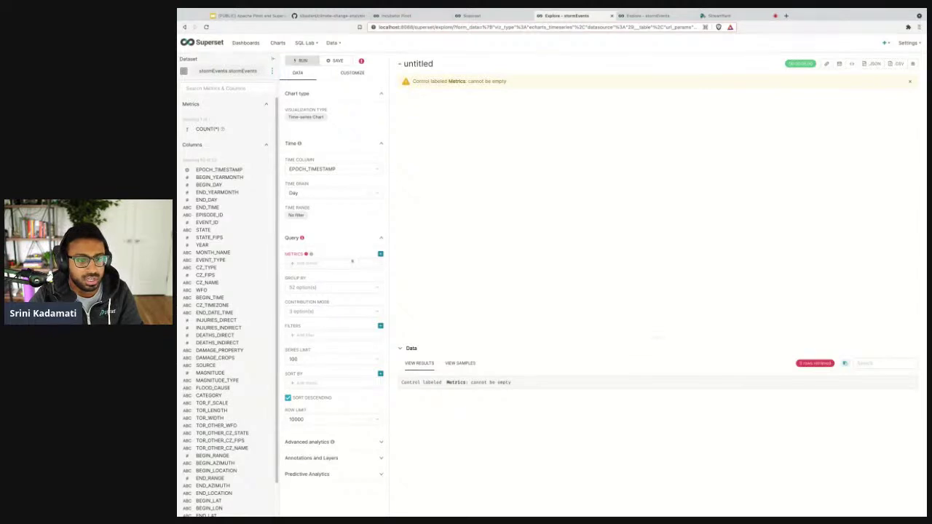
Step: Set the chart's time range to Range Type Last with period 'last year' and apply it
{"action": "left_click", "coordinate": [296, 215]}
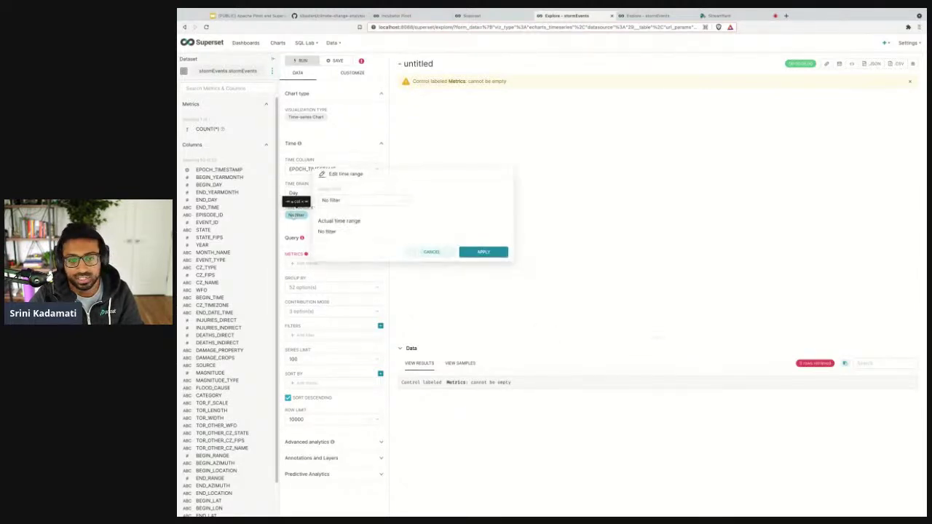
{"action": "left_click", "coordinate": [392, 196]}
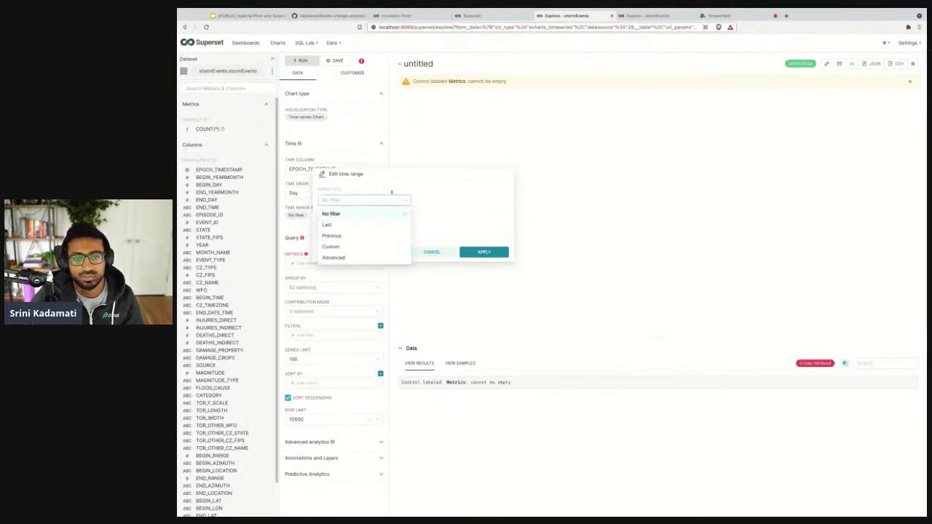
{"action": "left_click", "coordinate": [370, 227]}
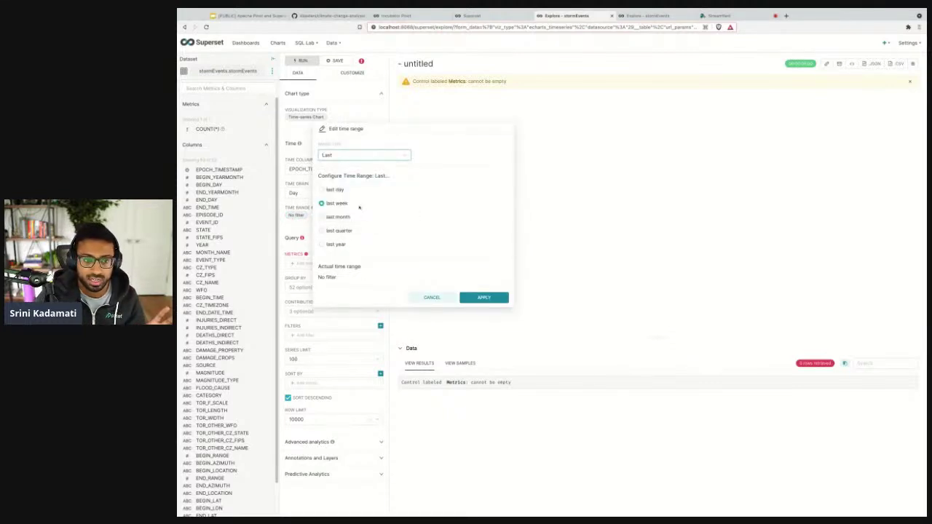
{"action": "left_click", "coordinate": [368, 157]}
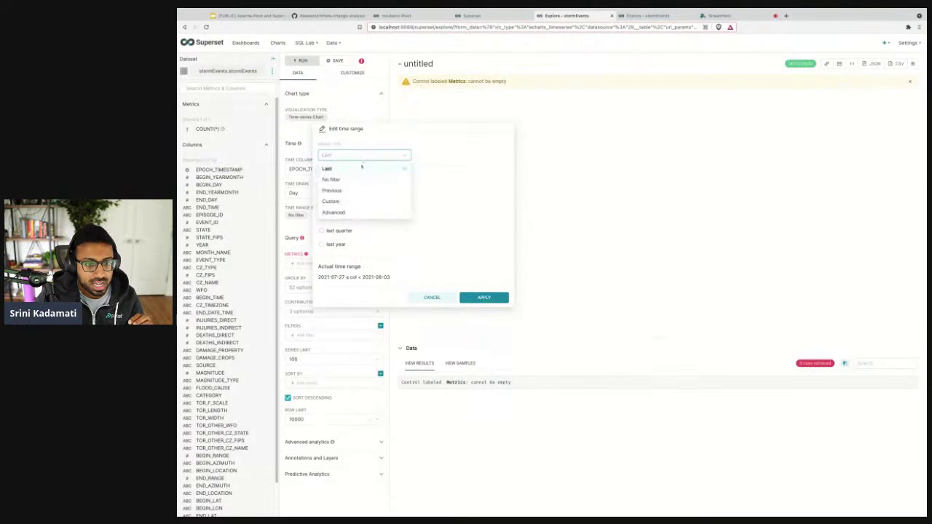
{"action": "left_click", "coordinate": [344, 203]}
{"action": "left_click", "coordinate": [356, 171]}
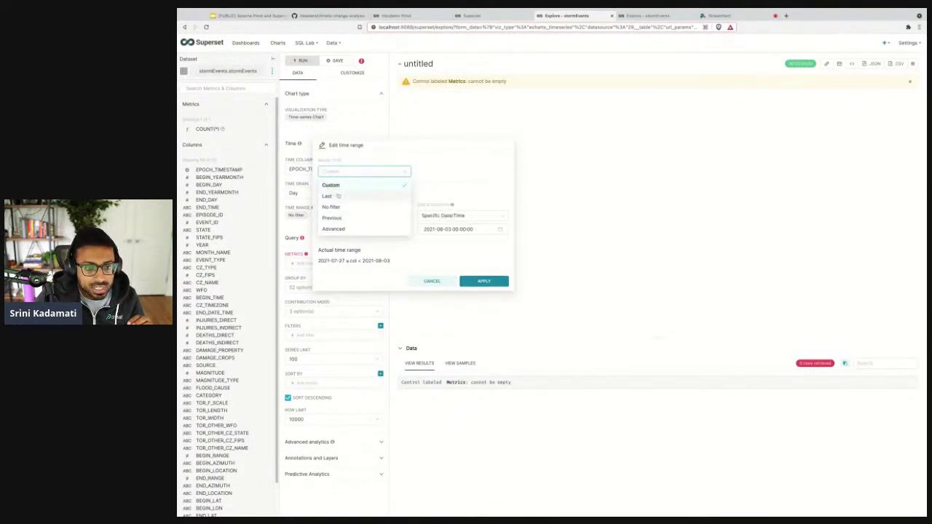
{"action": "left_click", "coordinate": [340, 194]}
{"action": "left_click", "coordinate": [339, 231]}
{"action": "left_click", "coordinate": [336, 244]}
{"action": "left_click", "coordinate": [484, 297]}
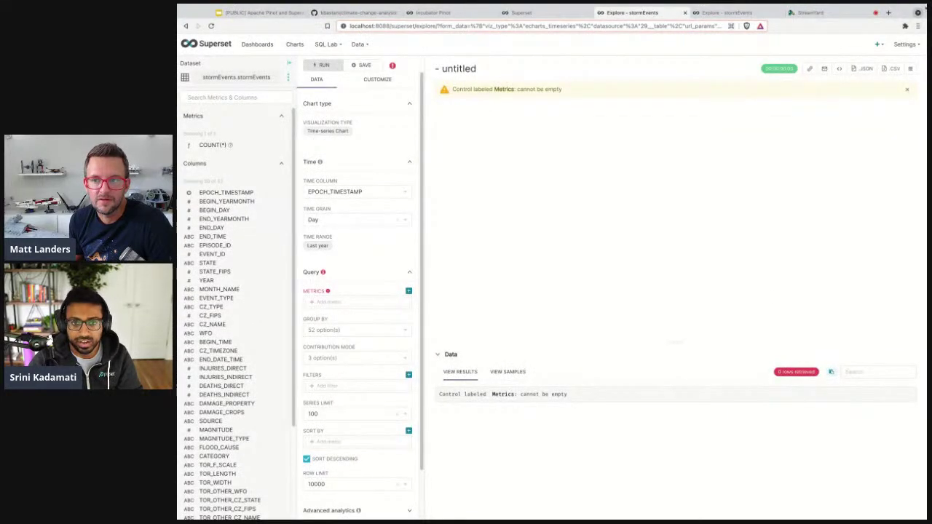
Step: Zoom the browser page in with Ctrl+= to enlarge the chart editor
{"action": "key", "text": "ctrl+plus"}
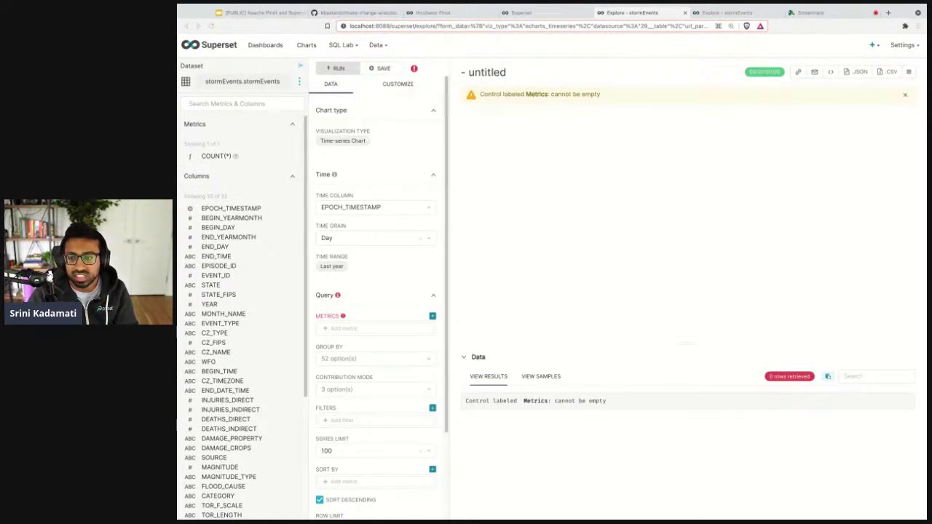
{"action": "left_click", "coordinate": [778, 32]}
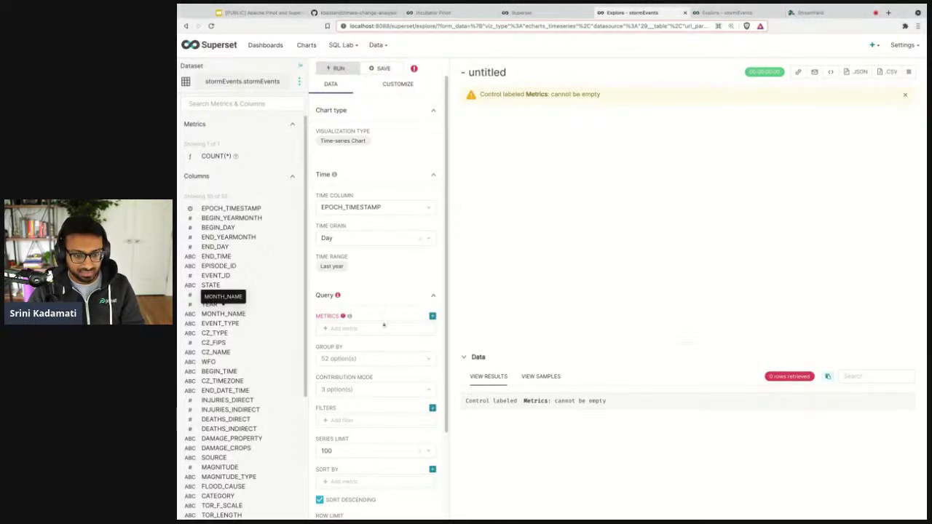
{"action": "scroll", "coordinate": [378, 320], "scroll_direction": "down", "scroll_amount": 3}
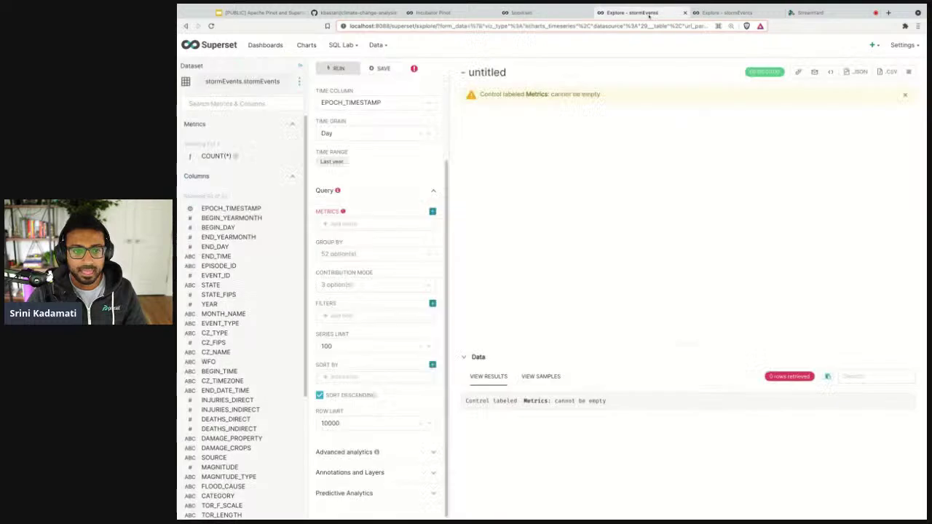
{"action": "scroll", "coordinate": [364, 208], "scroll_direction": "up", "scroll_amount": 3}
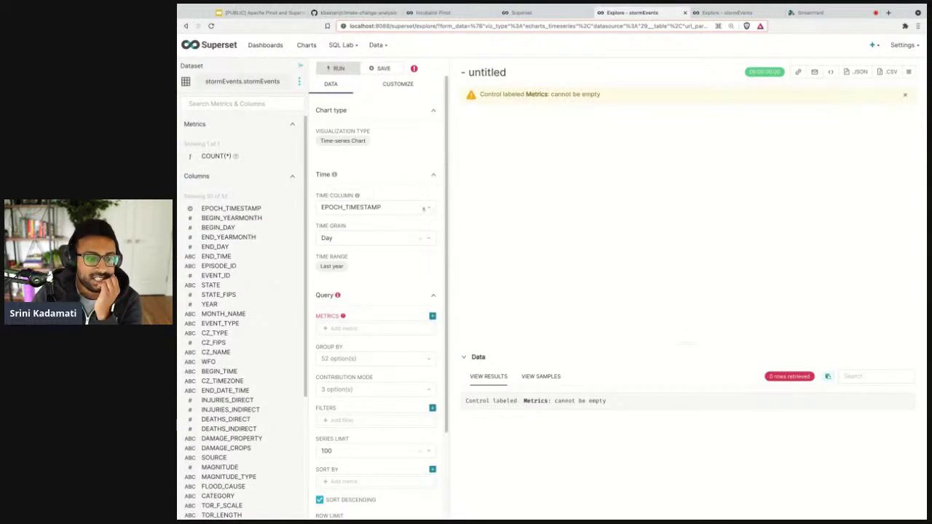
Step: Switch the time range to Advanced and enter 'Last 10 years' as the start expression
{"action": "left_click", "coordinate": [334, 267]}
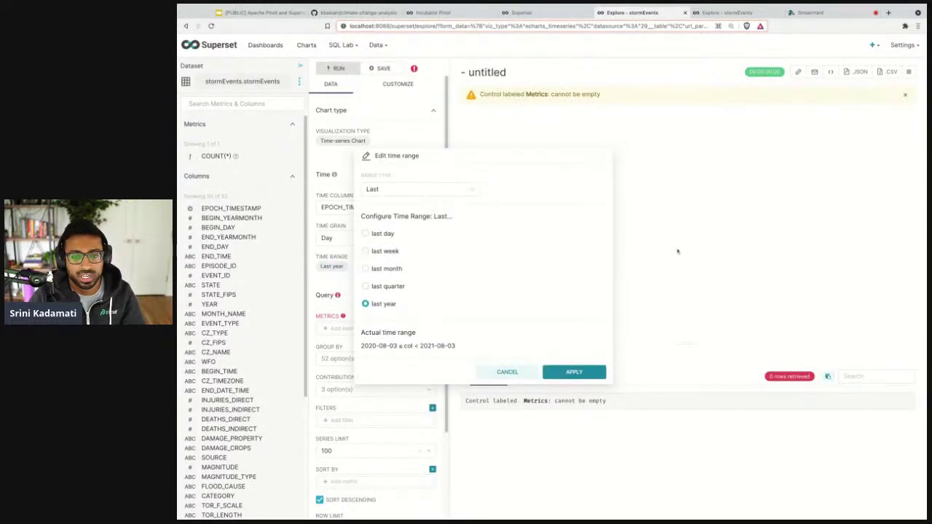
{"action": "left_click", "coordinate": [650, 229]}
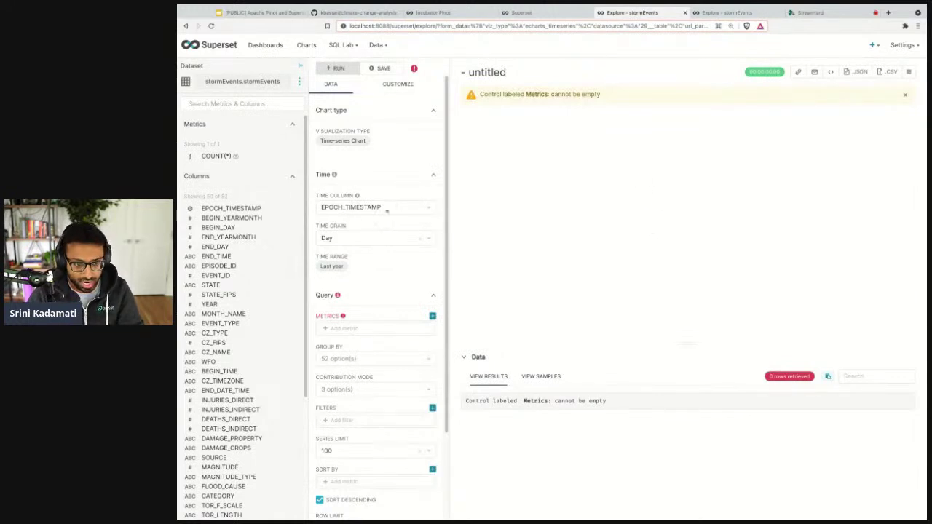
{"action": "scroll", "coordinate": [240, 262], "scroll_direction": "down", "scroll_amount": 5}
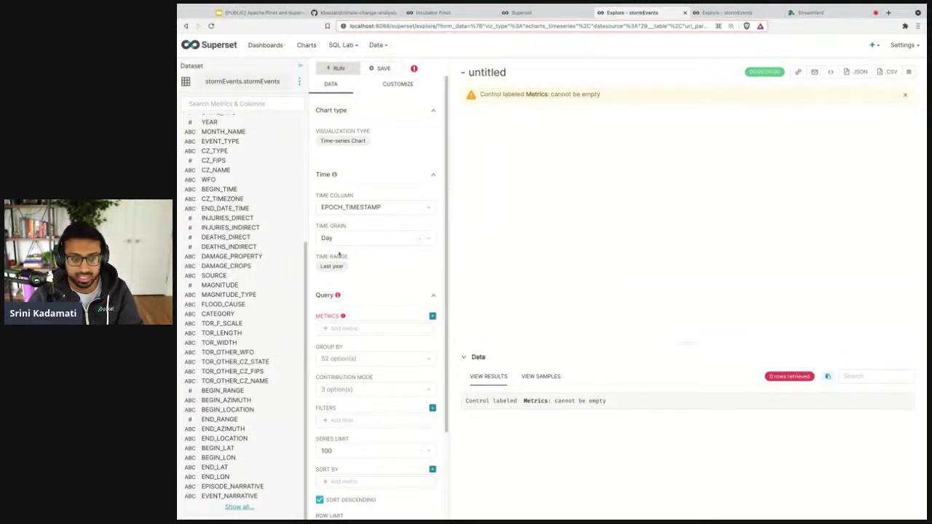
{"action": "left_click", "coordinate": [332, 266]}
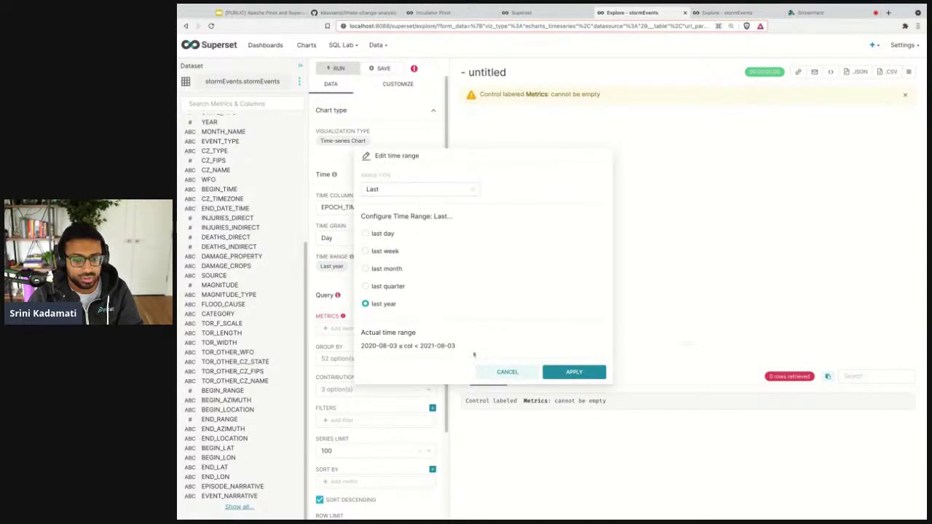
{"action": "left_click", "coordinate": [418, 192]}
{"action": "left_click", "coordinate": [397, 223]}
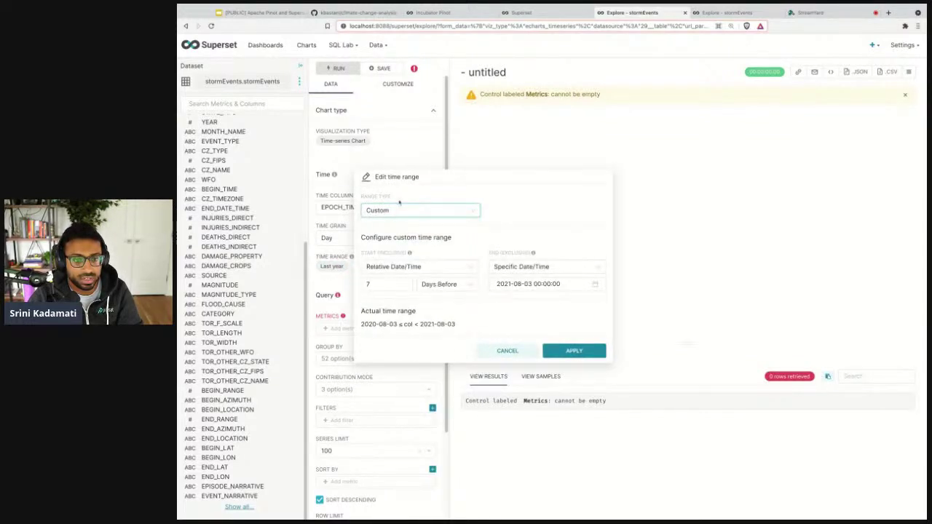
{"action": "left_click", "coordinate": [401, 209]}
{"action": "left_click", "coordinate": [381, 283]}
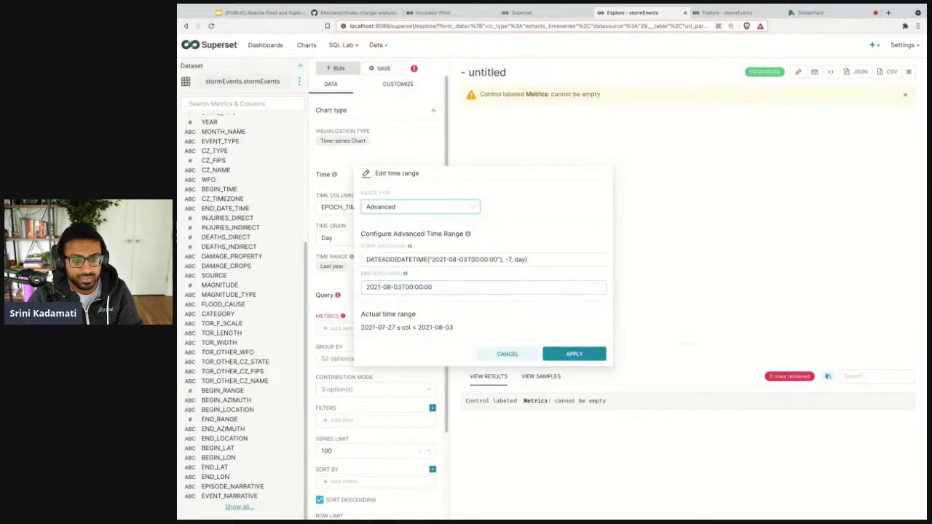
{"action": "key", "text": "shift+Tab"}
{"action": "type", "text": "Last"}
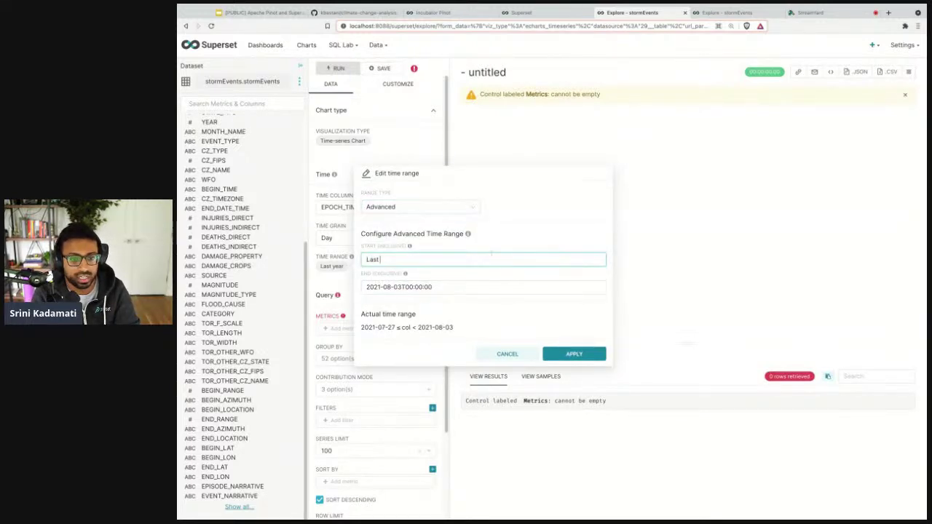
{"action": "type", "text": " 10 yea"}
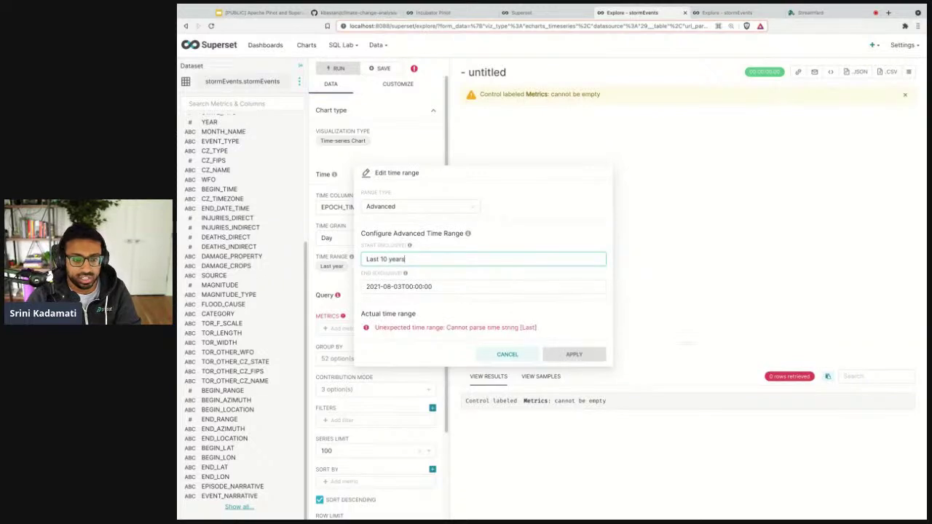
{"action": "type", "text": "rs"}
Step: Apply the 2011-08-03 to 2021-08-03 range, add the saved COUNT(*) metric, and run the query
{"action": "key", "text": "Tab"}
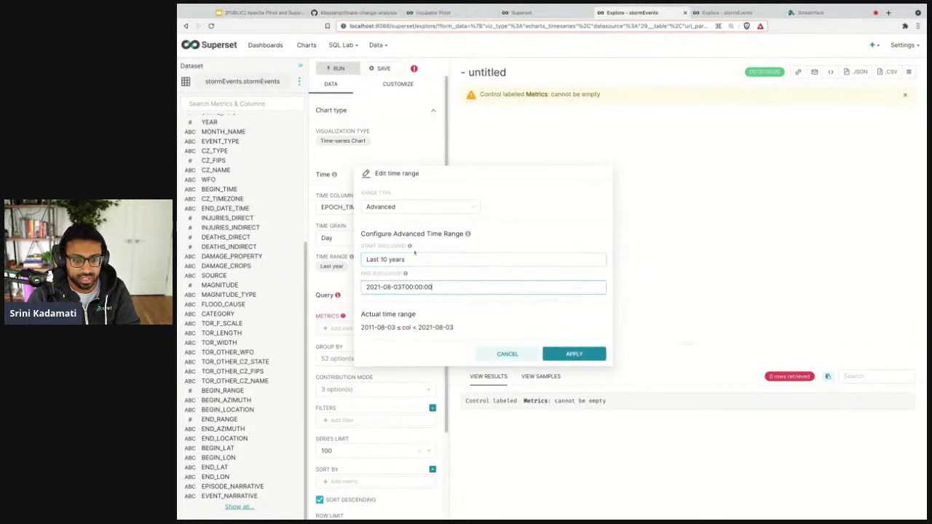
{"action": "left_click", "coordinate": [574, 356]}
{"action": "left_click", "coordinate": [338, 332]}
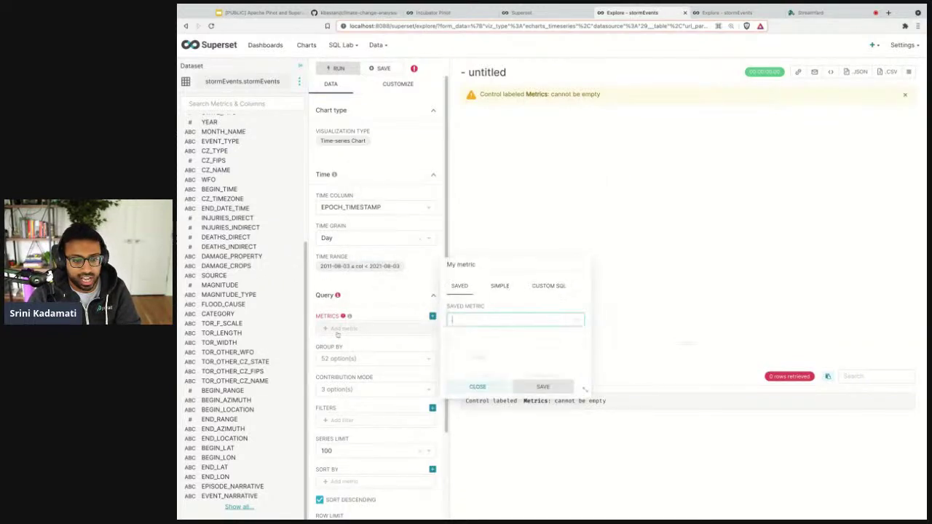
{"action": "left_click", "coordinate": [464, 351]}
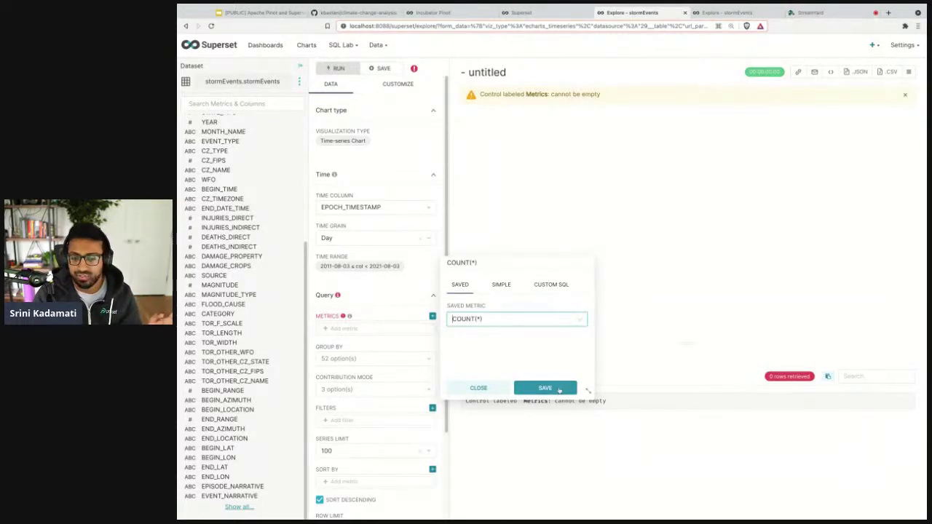
{"action": "left_click", "coordinate": [558, 389]}
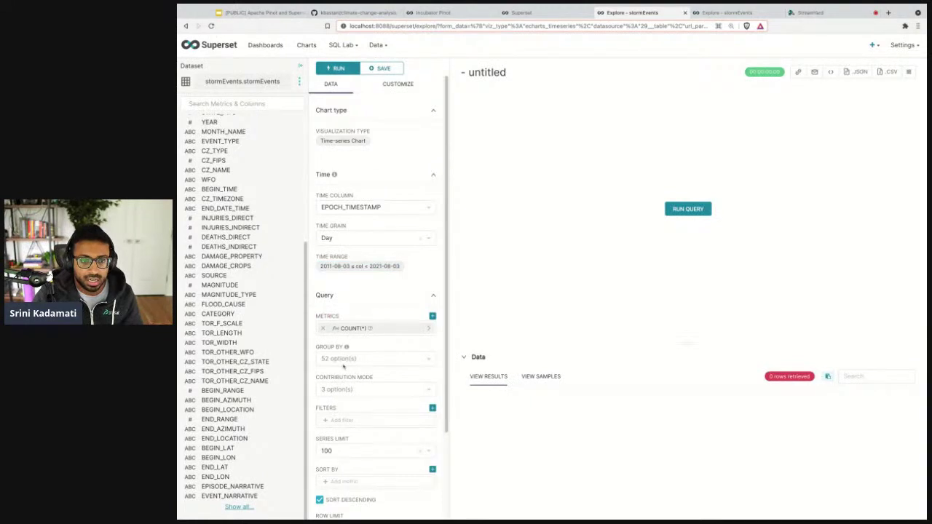
{"action": "left_click", "coordinate": [692, 211]}
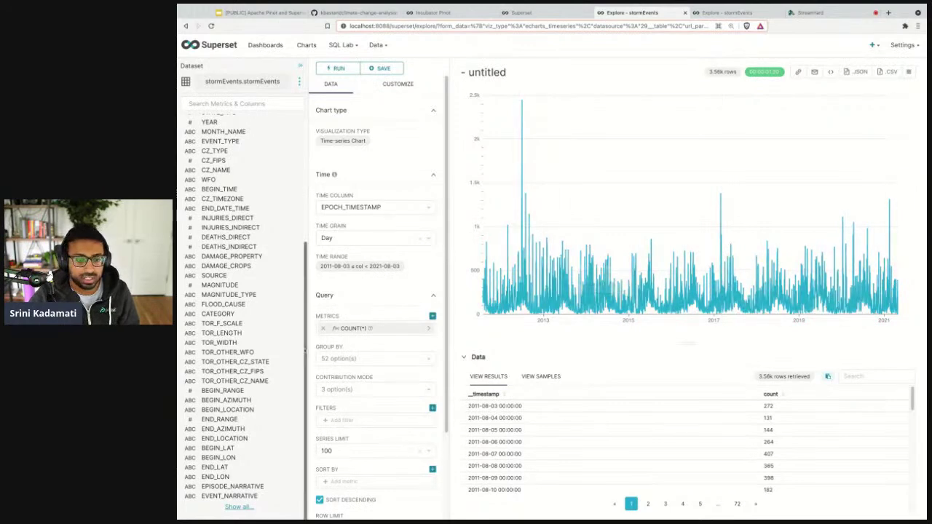
Step: Check the Thunderstorm Wind and Hail values in the SQL Lab results, then return to the chart
{"action": "scroll", "coordinate": [354, 352], "scroll_direction": "down", "scroll_amount": 3}
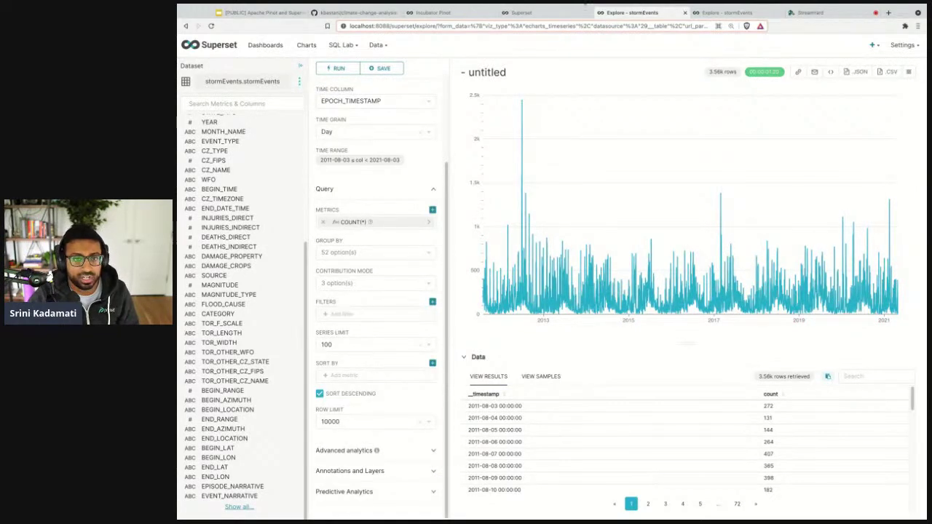
{"action": "left_click", "coordinate": [547, 12]}
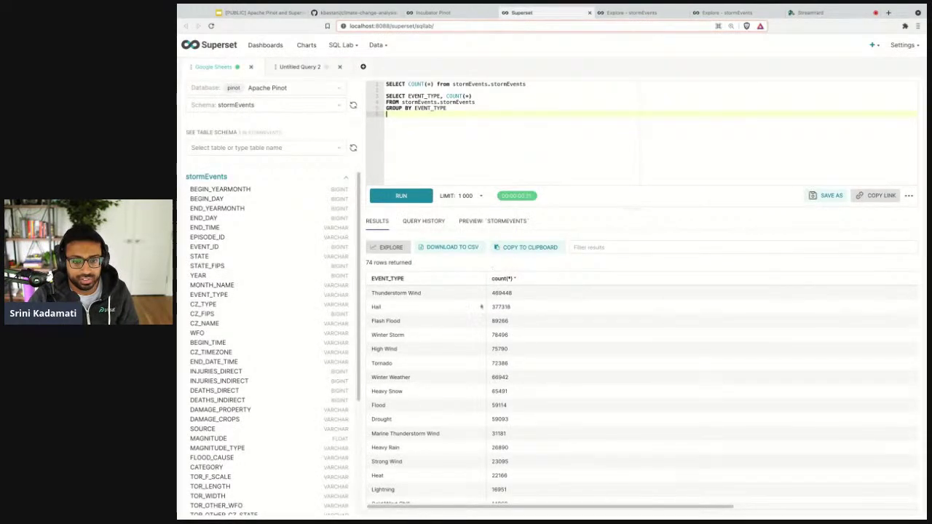
{"action": "triple_click", "coordinate": [396, 293]}
{"action": "double_click", "coordinate": [377, 308]}
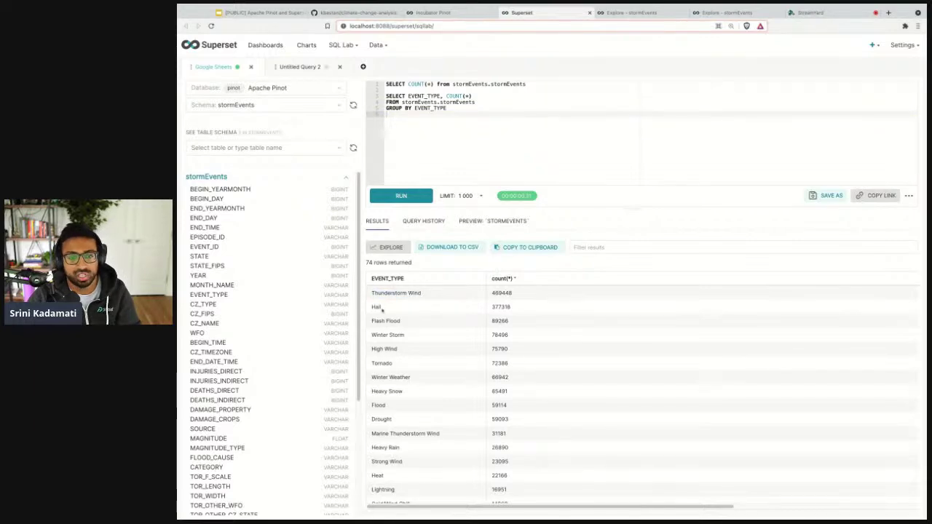
{"action": "left_click", "coordinate": [627, 13]}
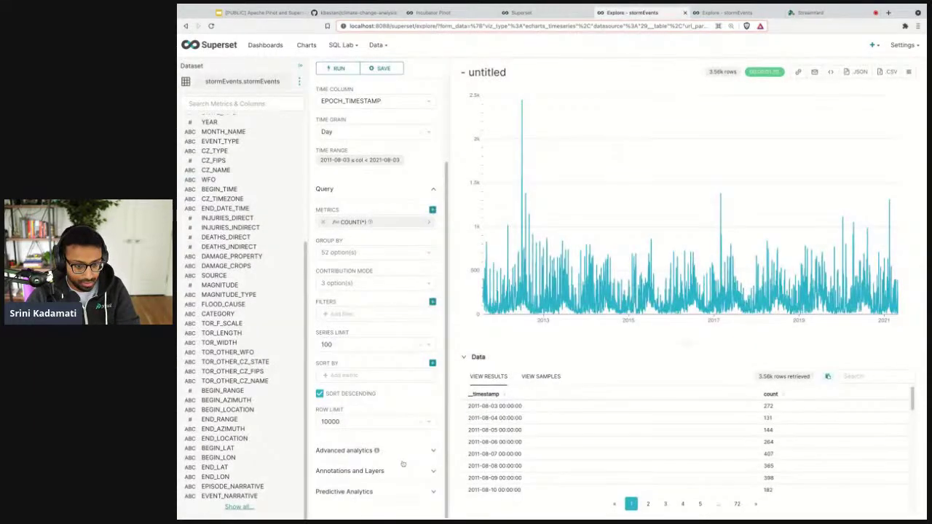
Step: Add an EVENT_TYPE equals Hail filter and rerun the query
{"action": "left_click", "coordinate": [341, 315]}
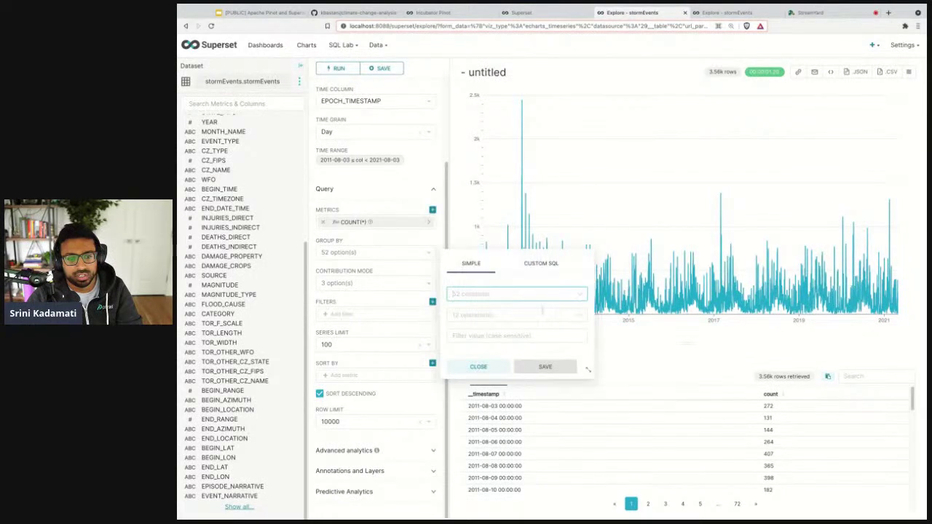
{"action": "type", "text": "event"}
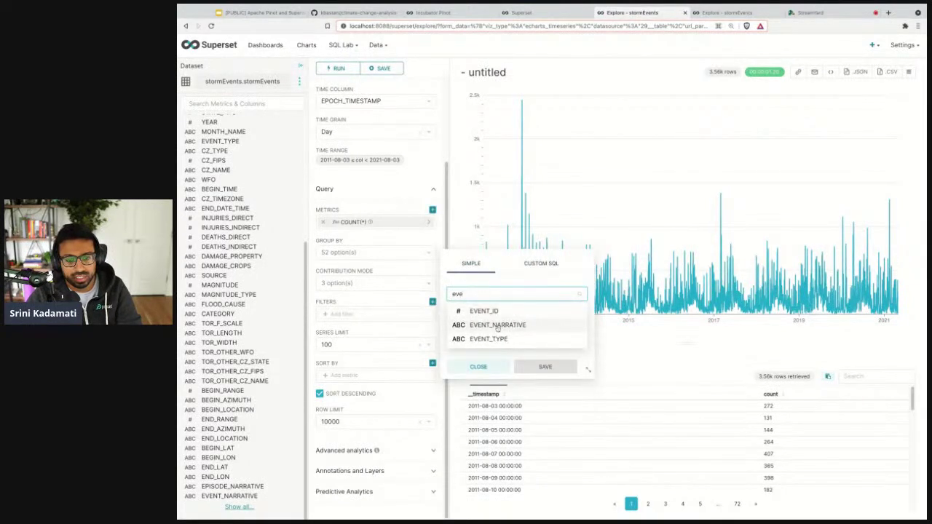
{"action": "left_click", "coordinate": [480, 336]}
{"action": "left_click", "coordinate": [510, 314]}
{"action": "left_click", "coordinate": [481, 332]}
{"action": "type", "text": "Hail"}
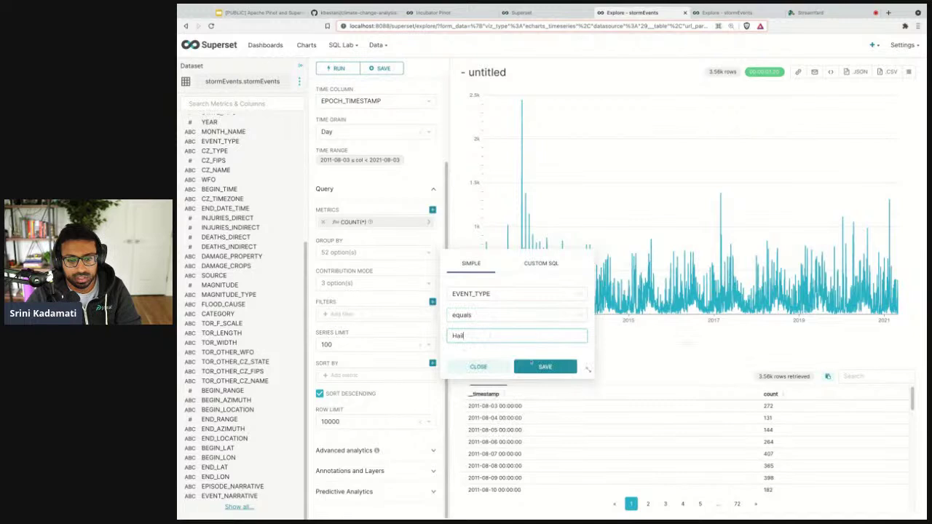
{"action": "left_click", "coordinate": [532, 366]}
{"action": "left_click", "coordinate": [697, 209]}
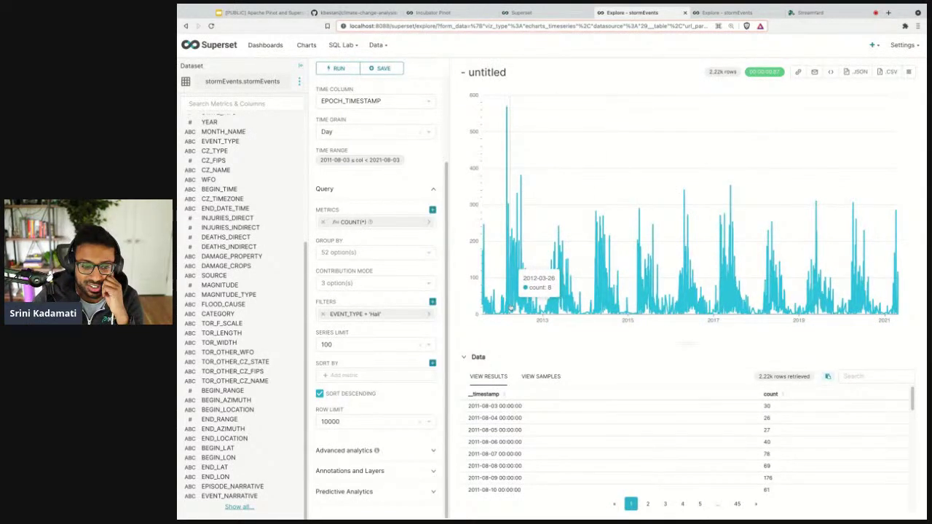
{"action": "left_click", "coordinate": [359, 161]}
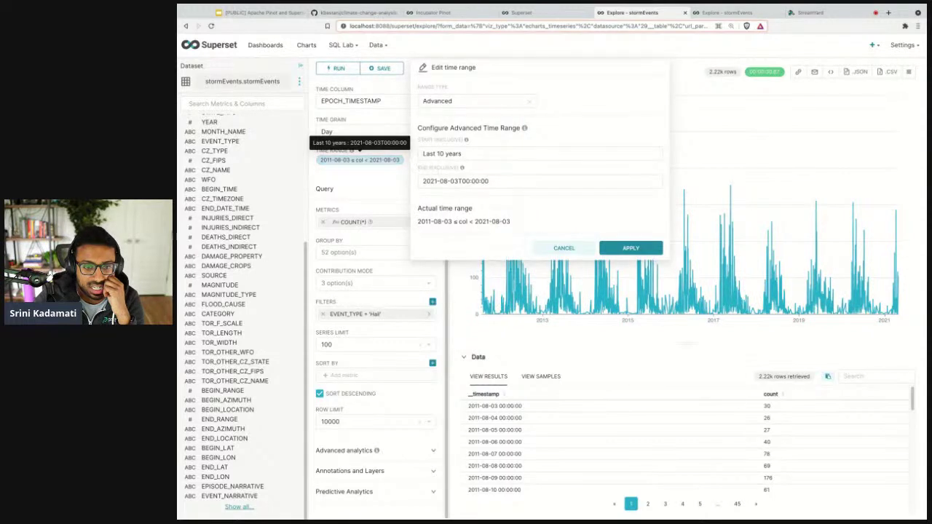
{"action": "left_click", "coordinate": [562, 249]}
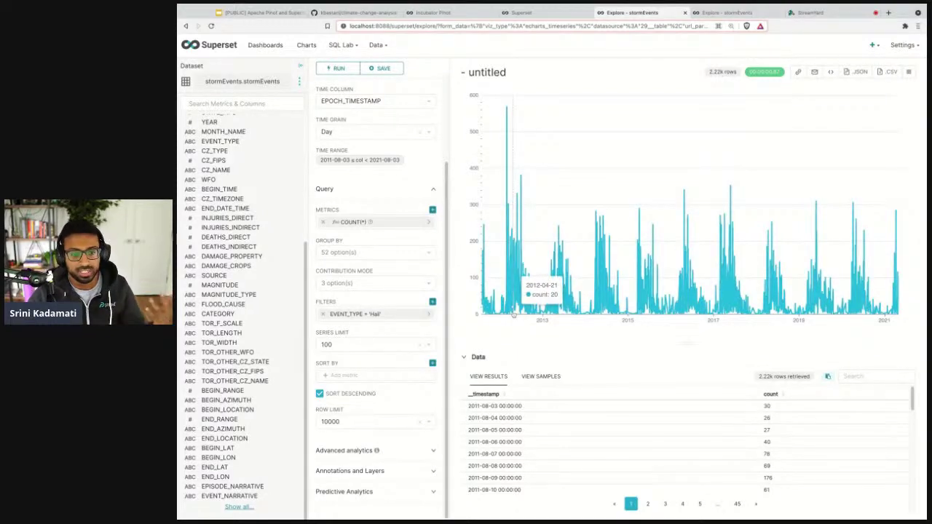
{"action": "scroll", "coordinate": [420, 115], "scroll_direction": "up", "scroll_amount": 3}
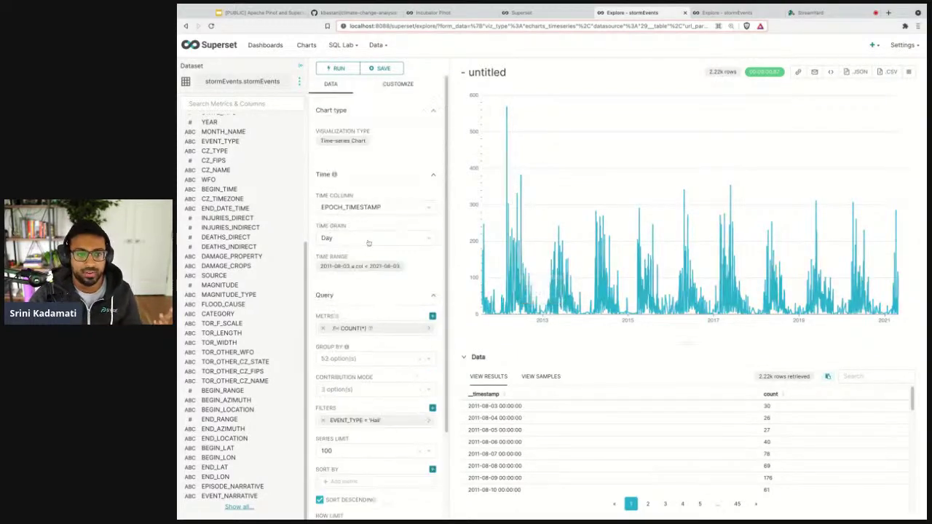
{"action": "left_click", "coordinate": [405, 85]}
{"action": "left_click", "coordinate": [331, 85]}
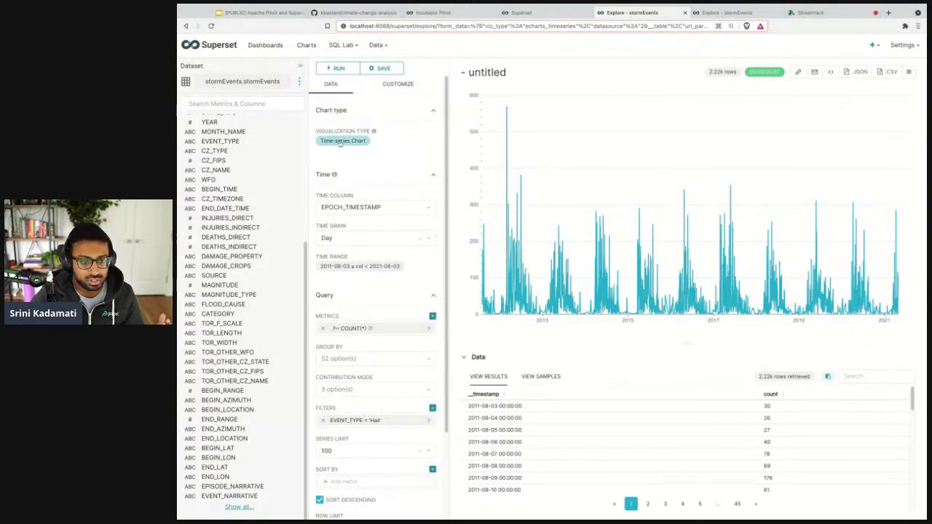
{"action": "left_click", "coordinate": [340, 140]}
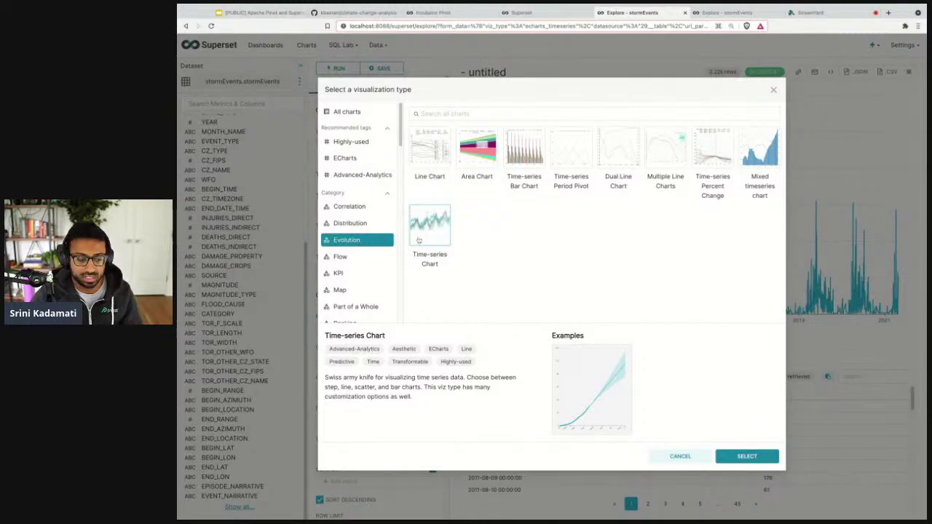
{"action": "left_click", "coordinate": [772, 90]}
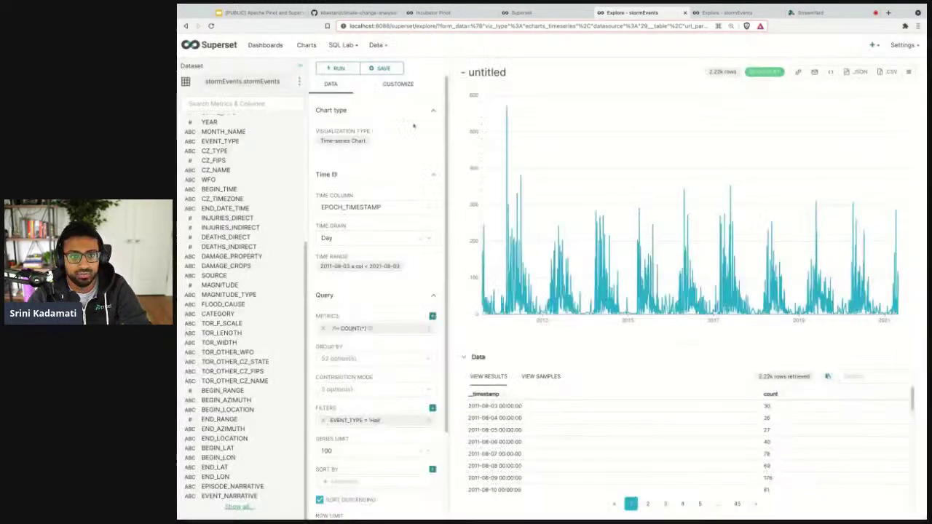
Step: Change the Series Style to Bar after briefly trying Scatter
{"action": "left_click", "coordinate": [398, 84]}
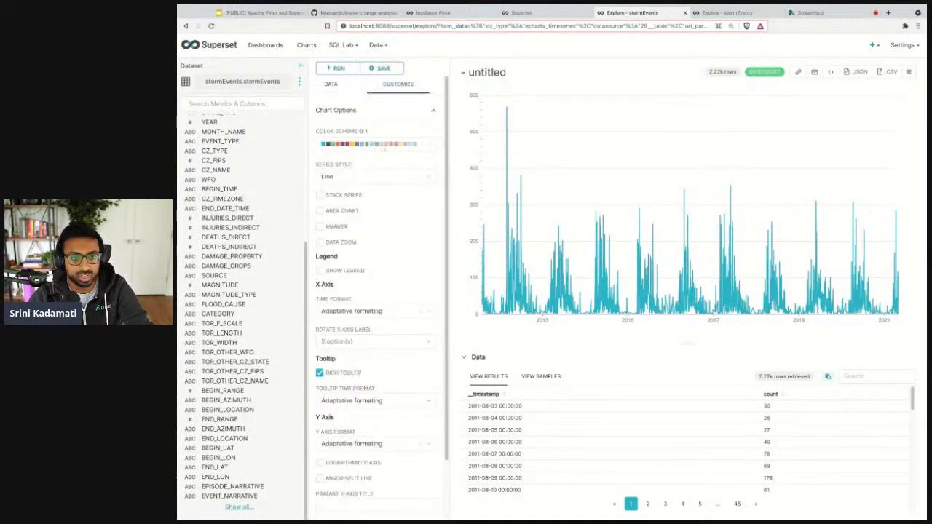
{"action": "left_click", "coordinate": [355, 177]}
{"action": "left_click", "coordinate": [355, 204]}
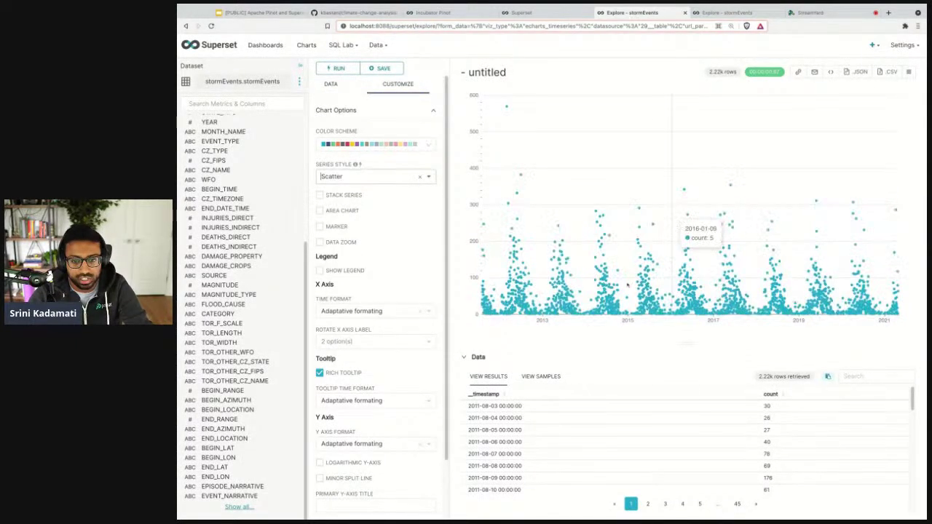
{"action": "left_click", "coordinate": [352, 177]}
{"action": "left_click", "coordinate": [355, 231]}
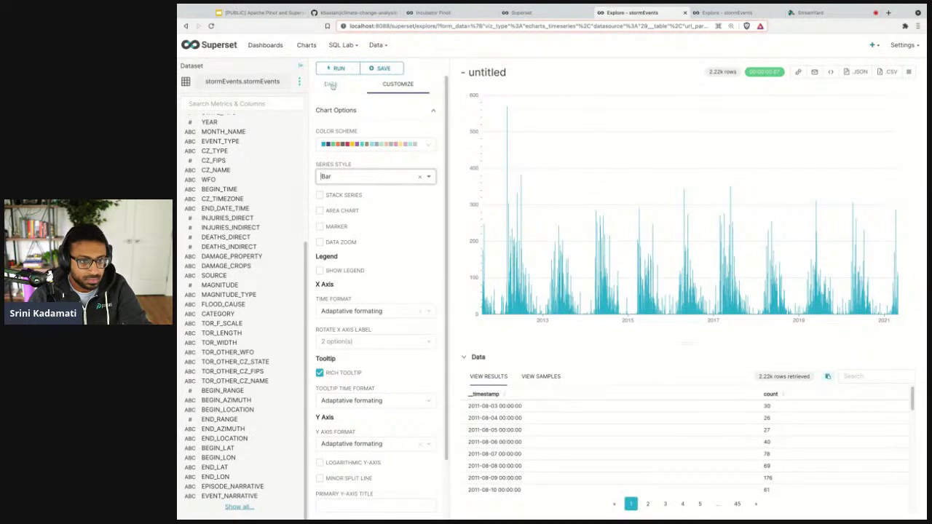
Step: Set the Time Grain to Month and rerun the query, keeping the bar style
{"action": "left_click", "coordinate": [331, 84]}
{"action": "left_click", "coordinate": [361, 238]}
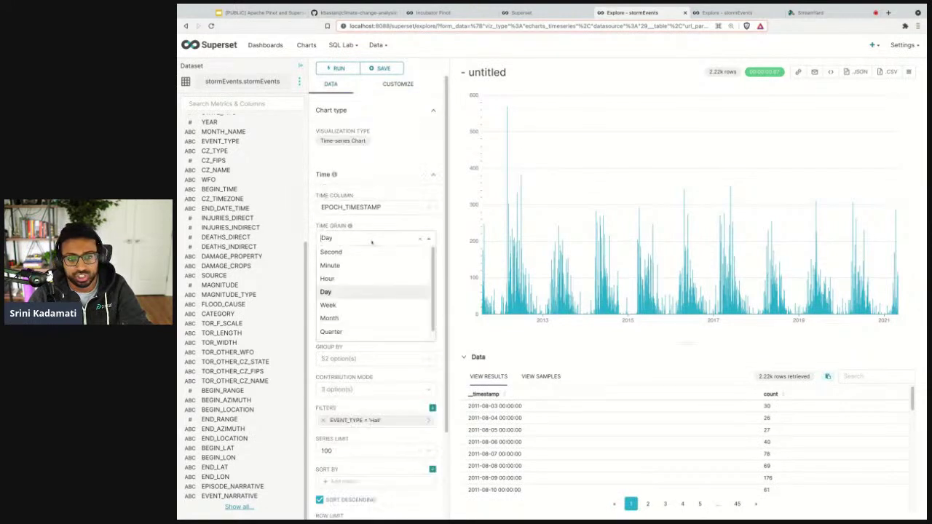
{"action": "left_click", "coordinate": [361, 319]}
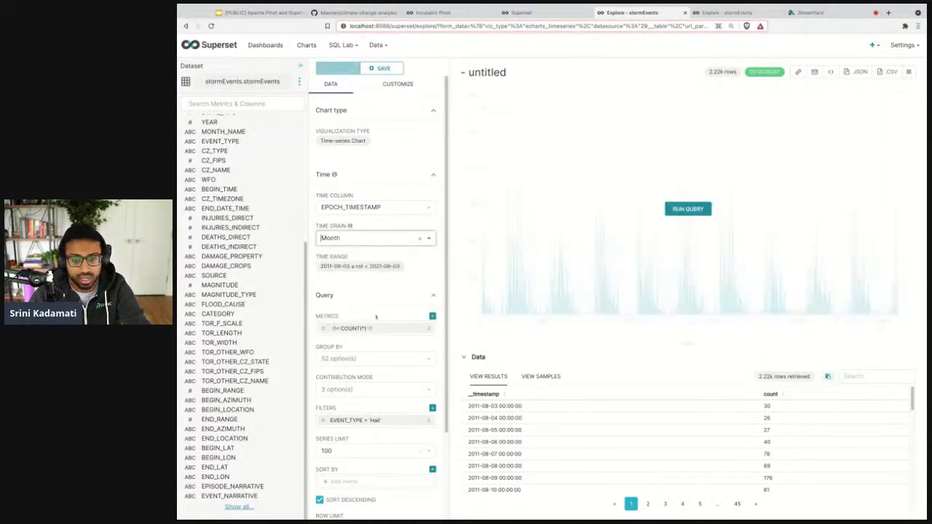
{"action": "left_click", "coordinate": [682, 211]}
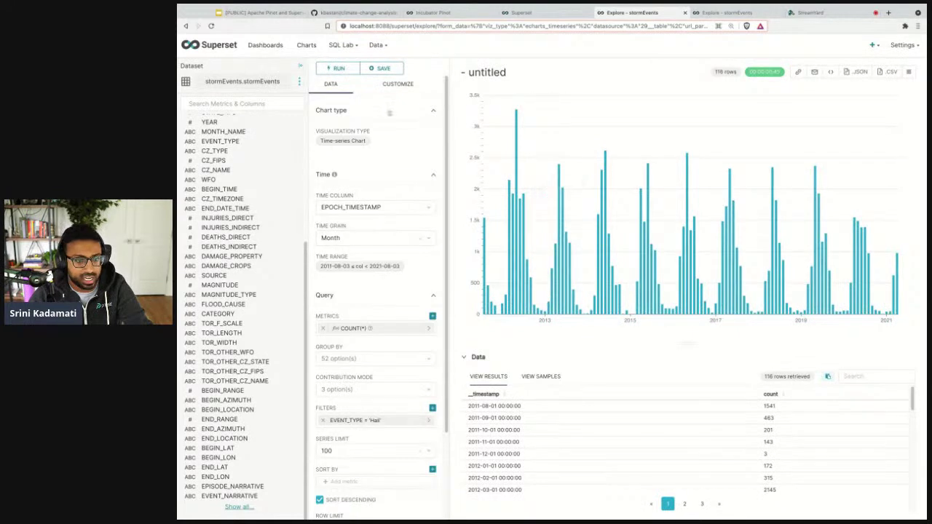
{"action": "left_click", "coordinate": [401, 84]}
{"action": "left_click", "coordinate": [358, 173]}
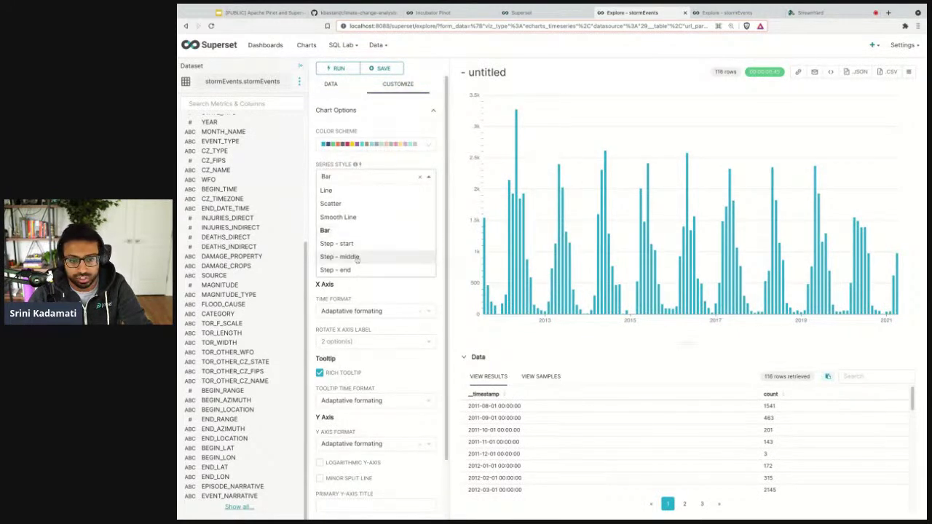
{"action": "left_click", "coordinate": [439, 291]}
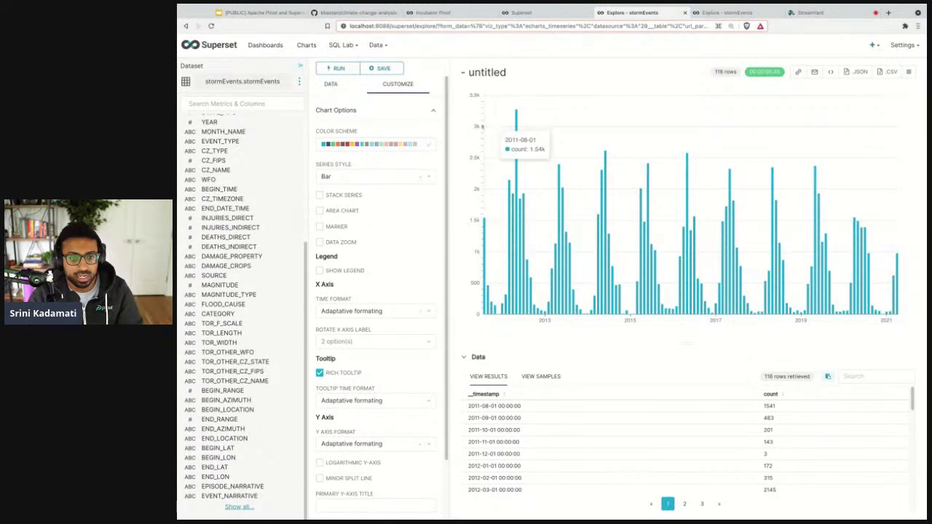
Step: Look through the data settings and expand the forecasting options
{"action": "left_click", "coordinate": [341, 87]}
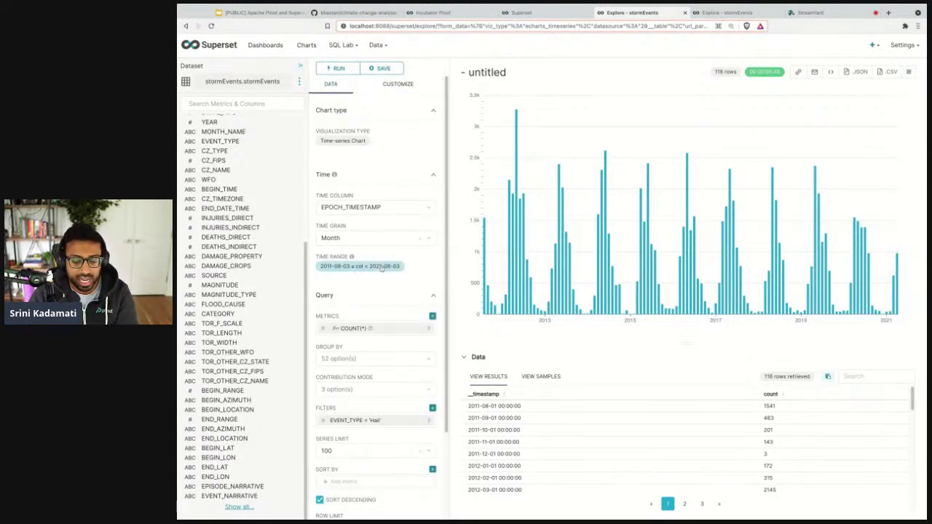
{"action": "left_click", "coordinate": [399, 85]}
{"action": "left_click", "coordinate": [332, 84]}
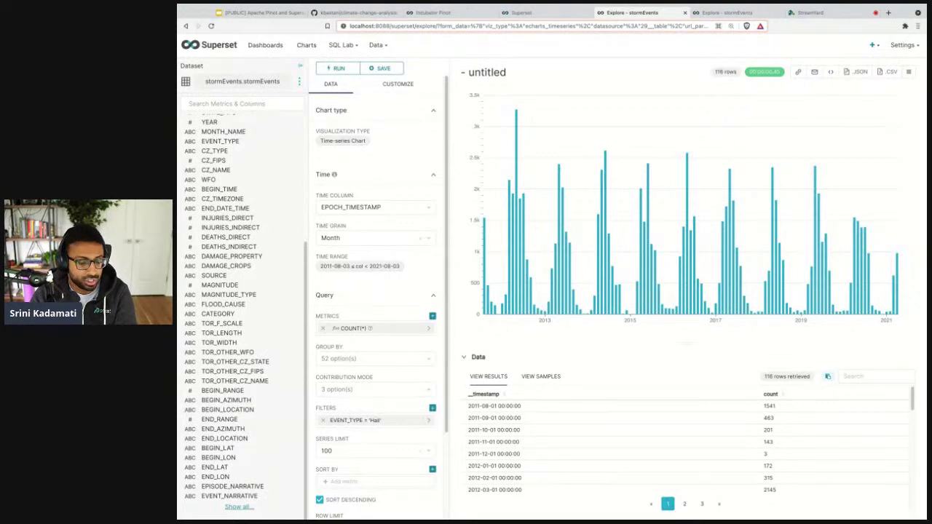
{"action": "scroll", "coordinate": [375, 291], "scroll_direction": "down", "scroll_amount": 3}
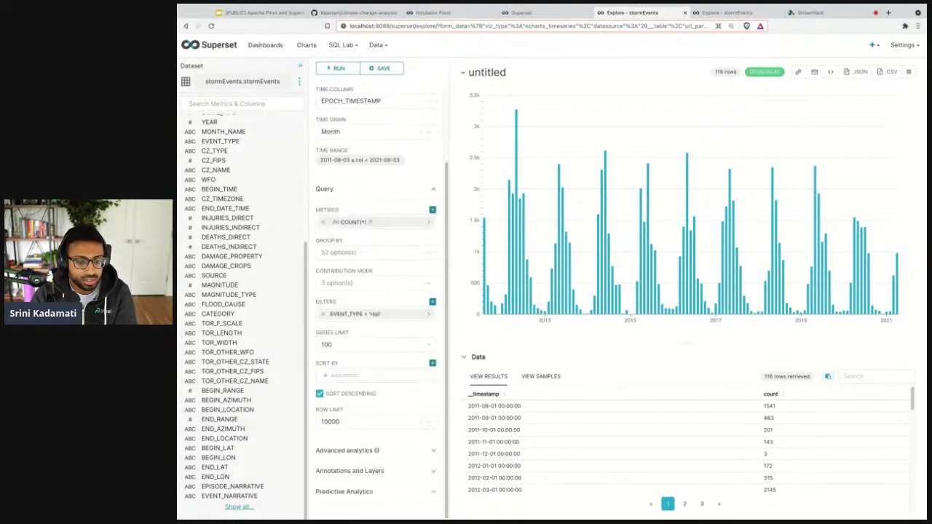
{"action": "left_click", "coordinate": [355, 493]}
{"action": "scroll", "coordinate": [375, 291], "scroll_direction": "up", "scroll_amount": 3}
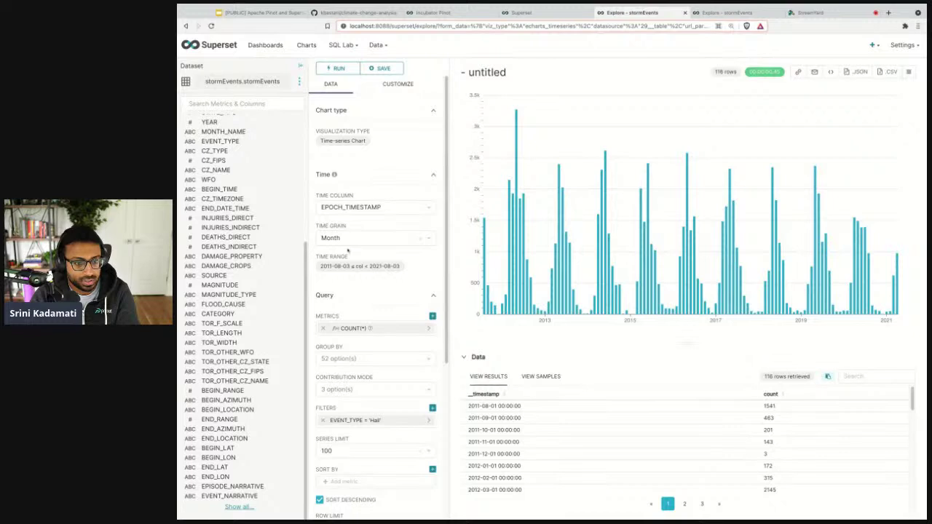
Step: Set the Series Style back to Line and Time Grain to Week, then rerun the query
{"action": "left_click", "coordinate": [398, 84]}
{"action": "left_click", "coordinate": [349, 176]}
{"action": "left_click", "coordinate": [343, 188]}
{"action": "left_click", "coordinate": [348, 85]}
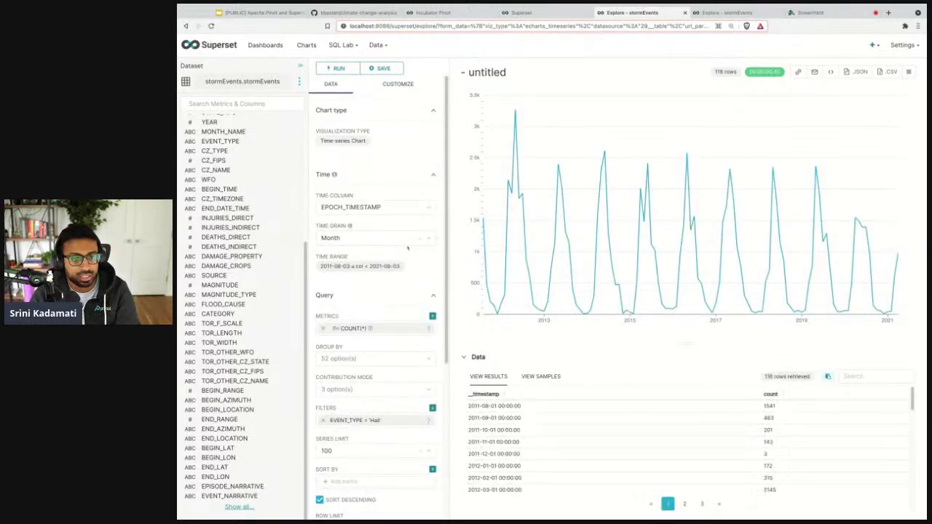
{"action": "left_click", "coordinate": [368, 239]}
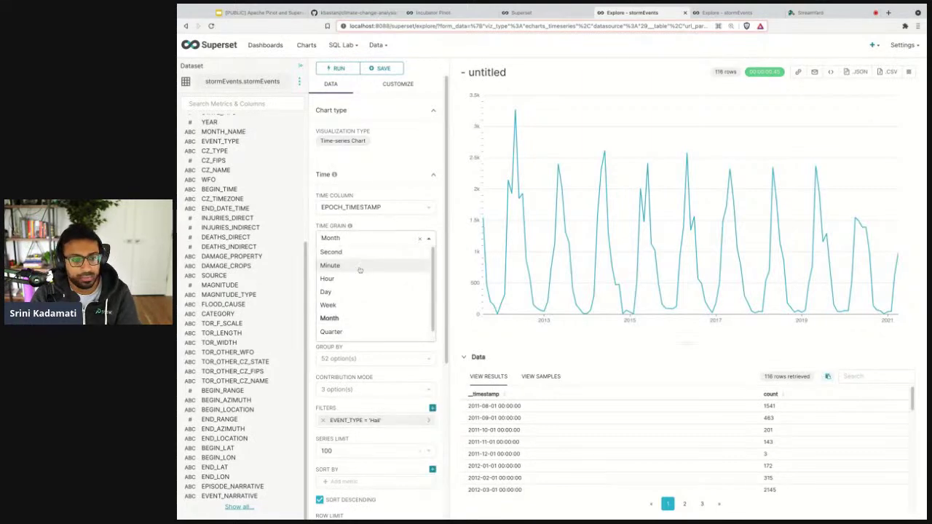
{"action": "left_click", "coordinate": [343, 305]}
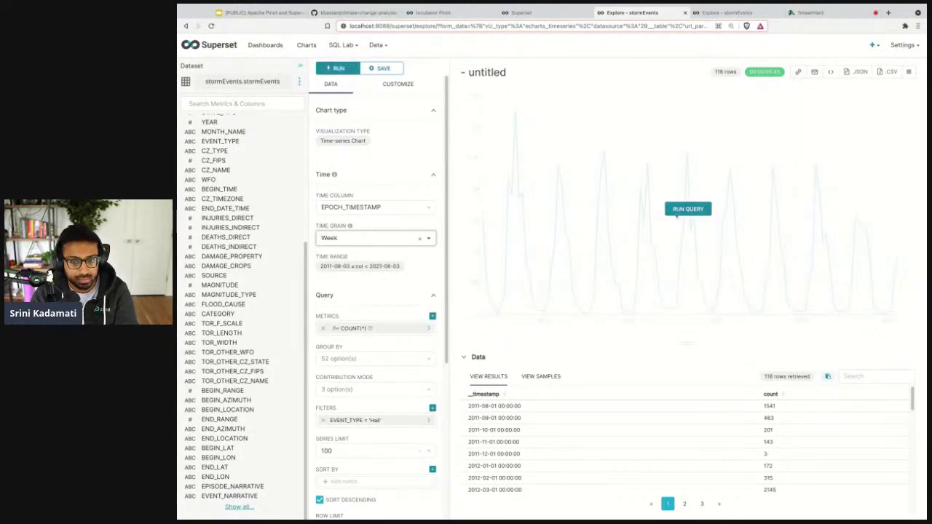
{"action": "left_click", "coordinate": [681, 210]}
{"action": "scroll", "coordinate": [379, 262], "scroll_direction": "down", "scroll_amount": 3}
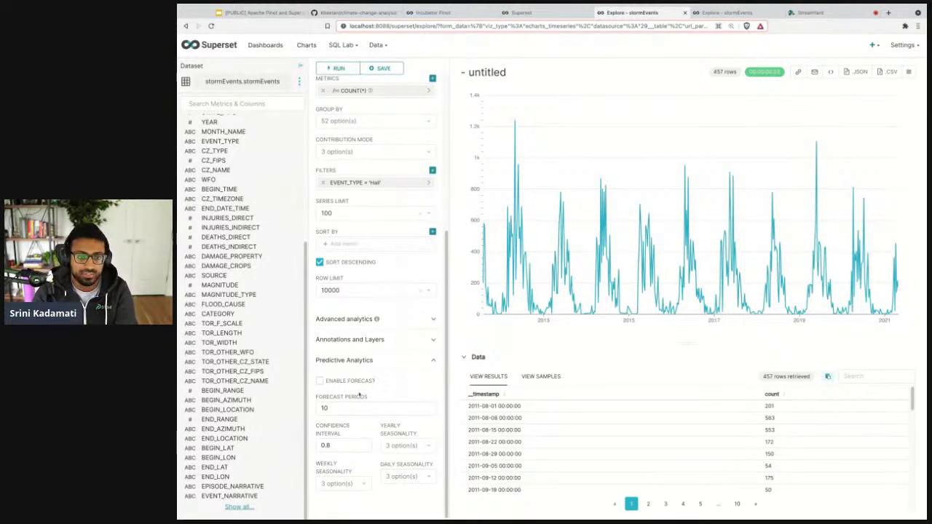
{"action": "scroll", "coordinate": [349, 359], "scroll_direction": "up", "scroll_amount": 4}
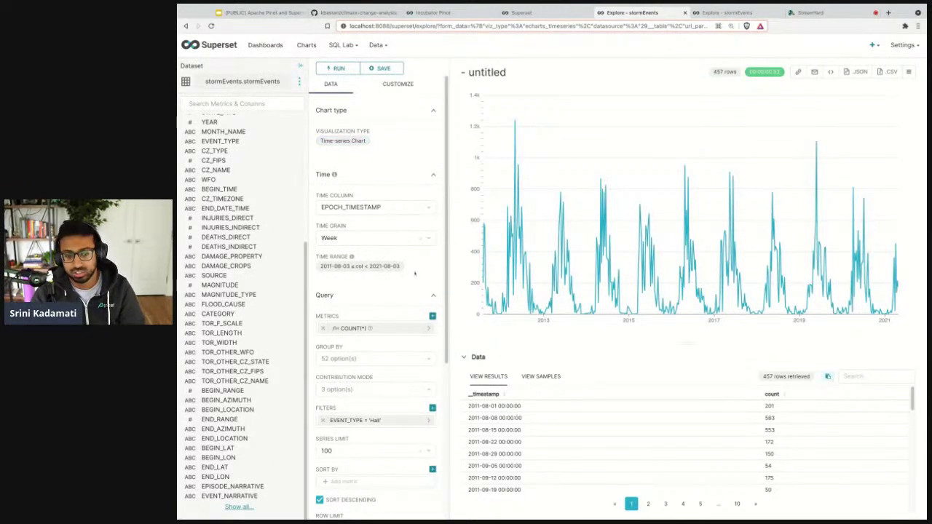
{"action": "scroll", "coordinate": [402, 283], "scroll_direction": "down", "scroll_amount": 3}
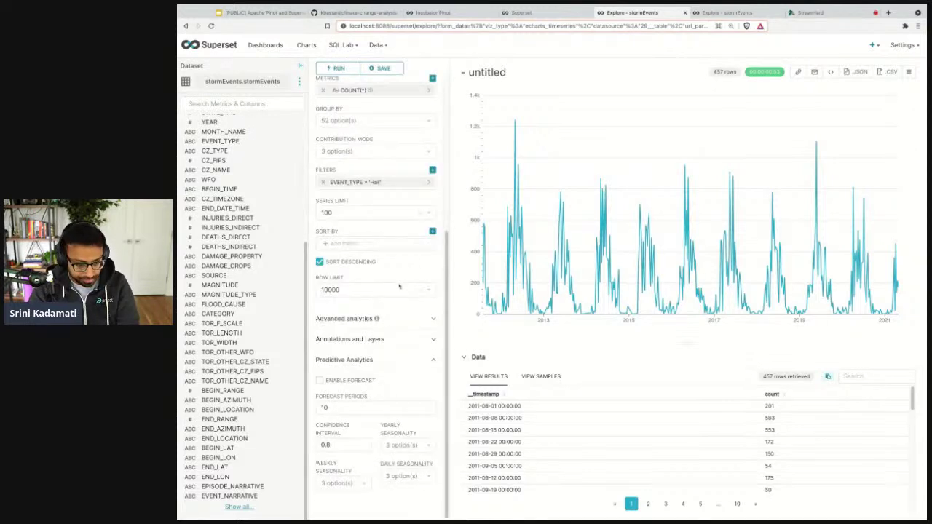
Step: Enable Forecast, change the confidence interval from 0.8 to 0.95, and set Yearly Seasonality to Yes
{"action": "left_click", "coordinate": [320, 383]}
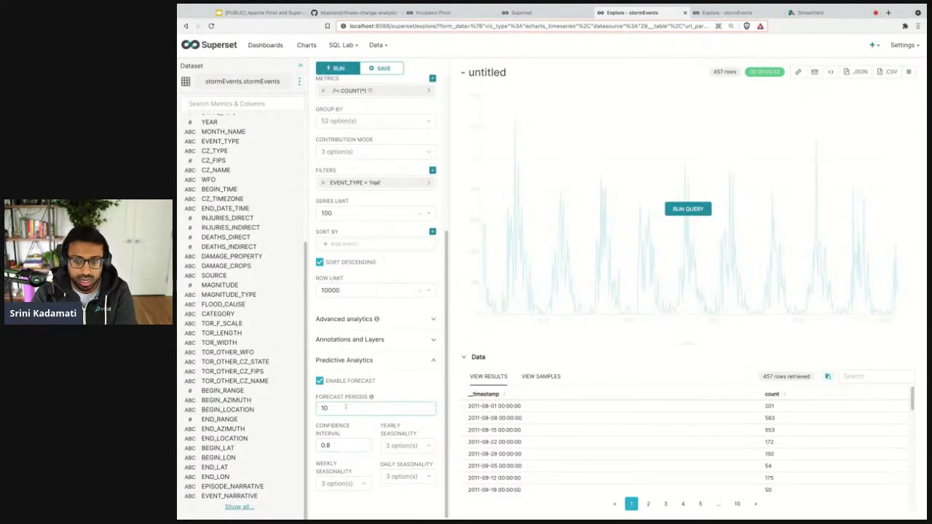
{"action": "double_click", "coordinate": [340, 448]}
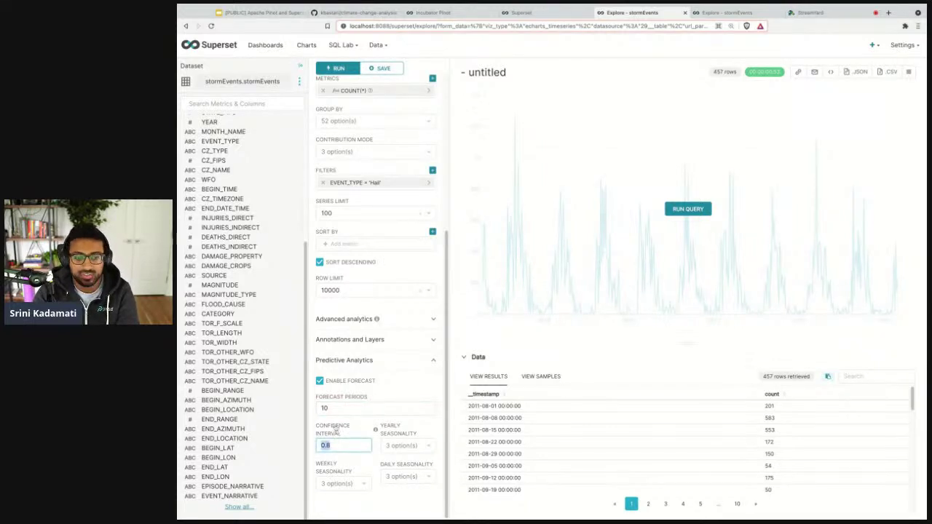
{"action": "type", "text": "0.95"}
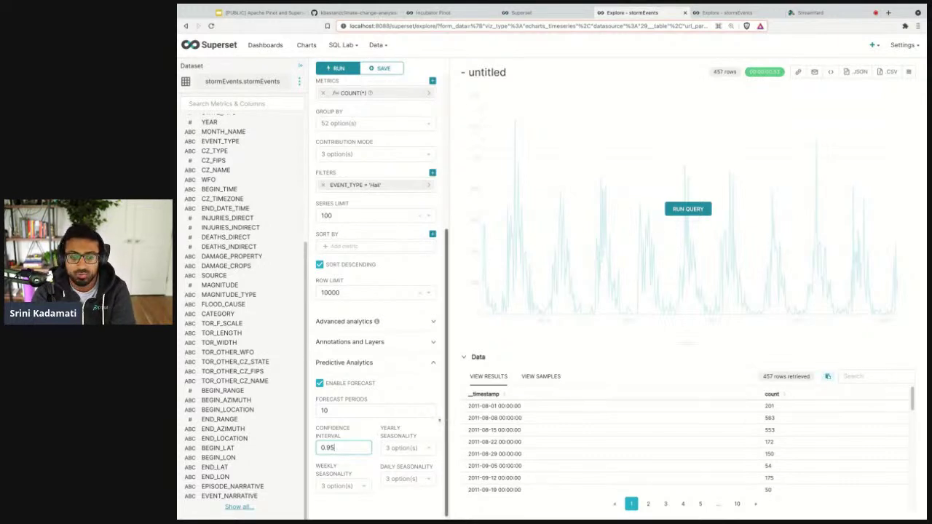
{"action": "left_click", "coordinate": [410, 448]}
{"action": "left_click", "coordinate": [422, 432]}
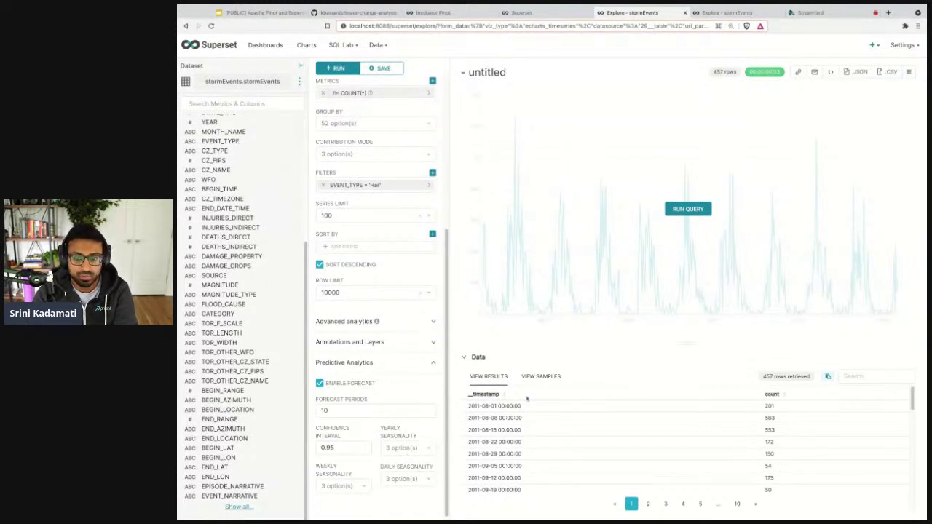
{"action": "left_click", "coordinate": [399, 448]}
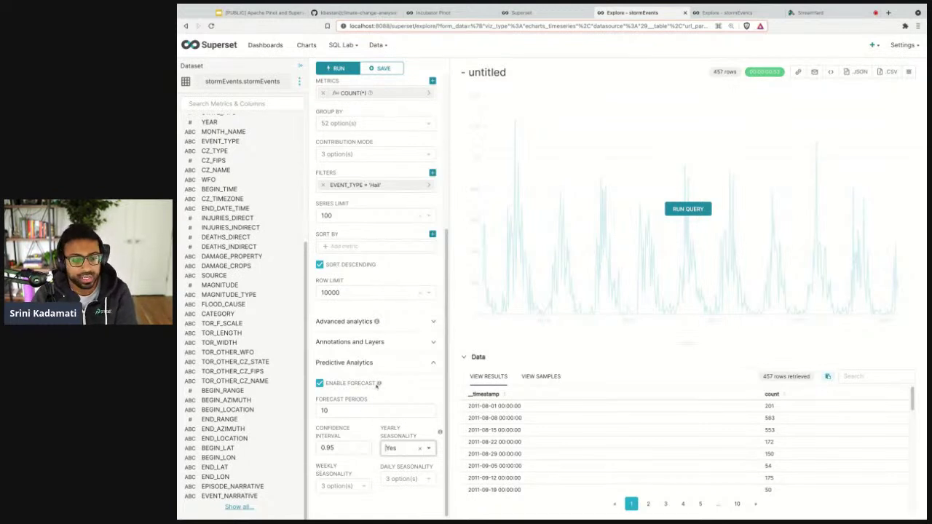
{"action": "double_click", "coordinate": [334, 410]}
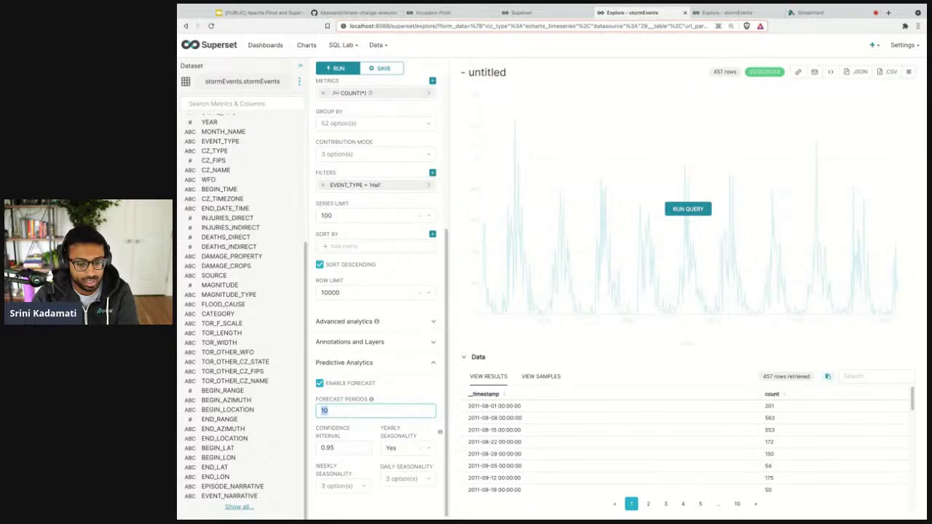
{"action": "left_click", "coordinate": [334, 412]}
{"action": "mouse_move", "coordinate": [371, 401]}
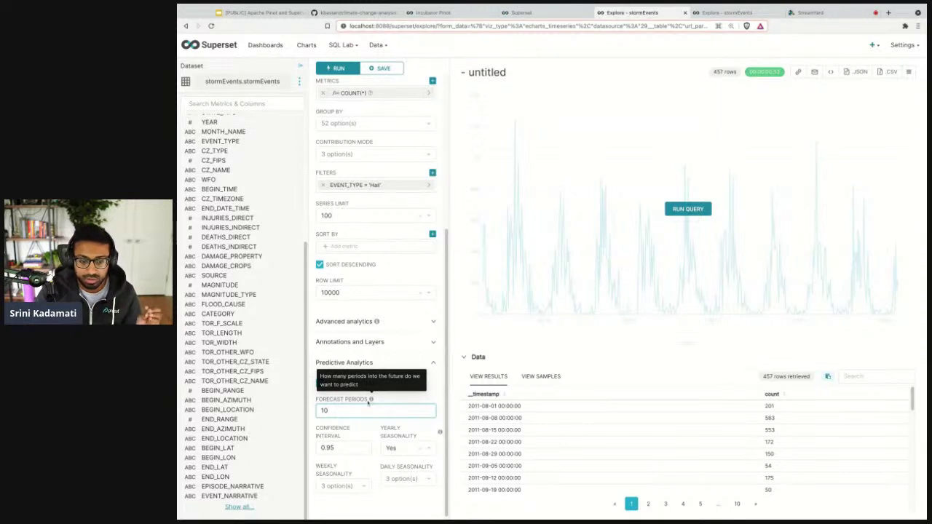
{"action": "scroll", "coordinate": [371, 401], "scroll_direction": "up", "scroll_amount": 5}
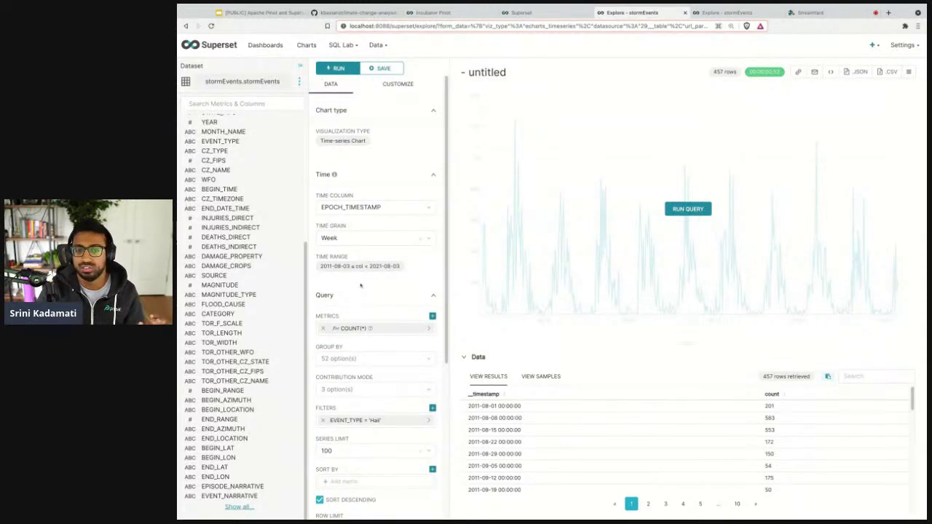
{"action": "scroll", "coordinate": [375, 341], "scroll_direction": "down", "scroll_amount": 5}
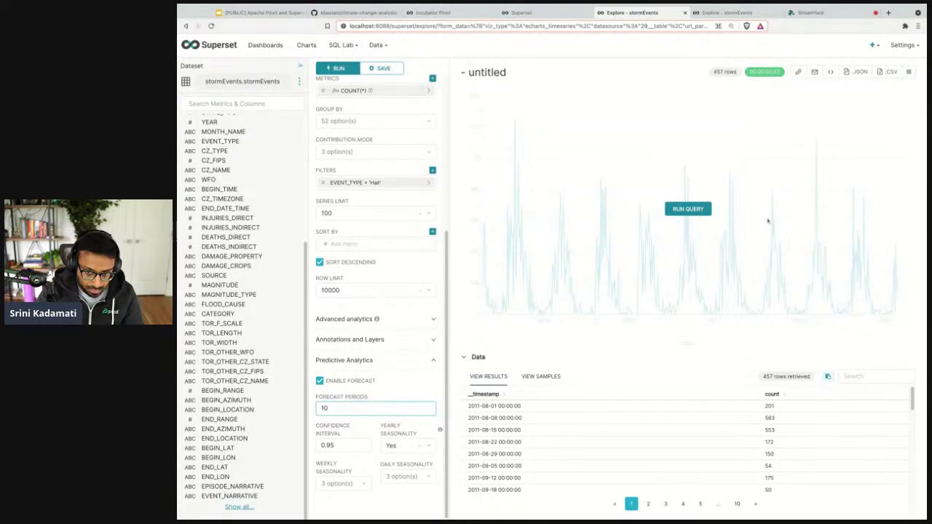
Step: Rerun the query so the Hail chart draws the Prophet forecast with its confidence band
{"action": "left_click", "coordinate": [688, 209]}
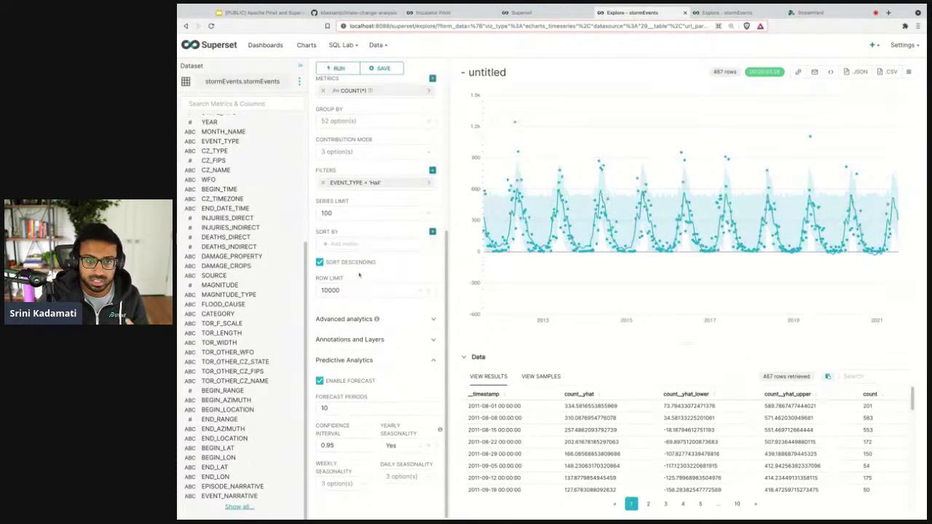
Step: Return to the presentation and show slide 9, 'Forecasting (Using Prophet)'
{"action": "key", "text": "ctrl+1"}
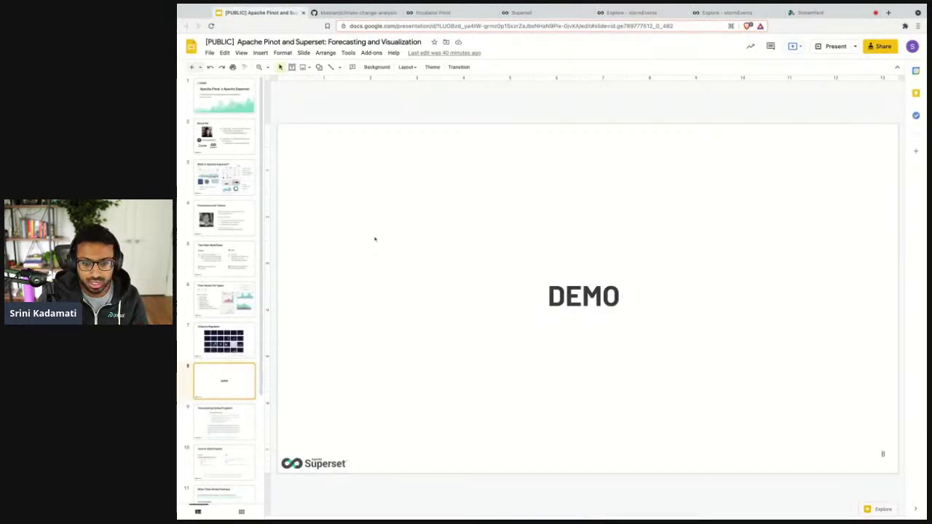
{"action": "left_click", "coordinate": [244, 414]}
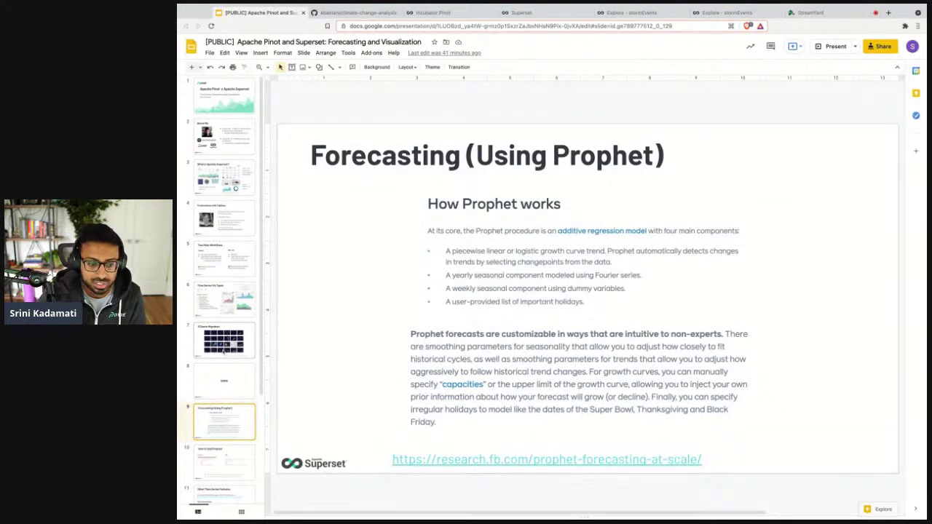
Step: Go through the 'How to Add Prophet' and 'Other Time Series Features' slides, then go to the Pinot console
{"action": "scroll", "coordinate": [225, 349], "scroll_direction": "down", "scroll_amount": 1}
{"action": "left_click", "coordinate": [218, 427]}
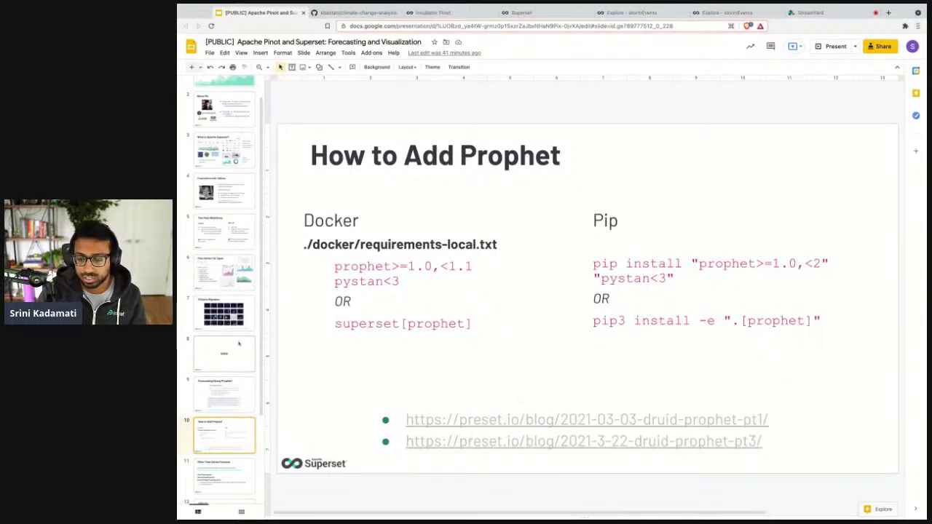
{"action": "scroll", "coordinate": [239, 356], "scroll_direction": "down", "scroll_amount": 3}
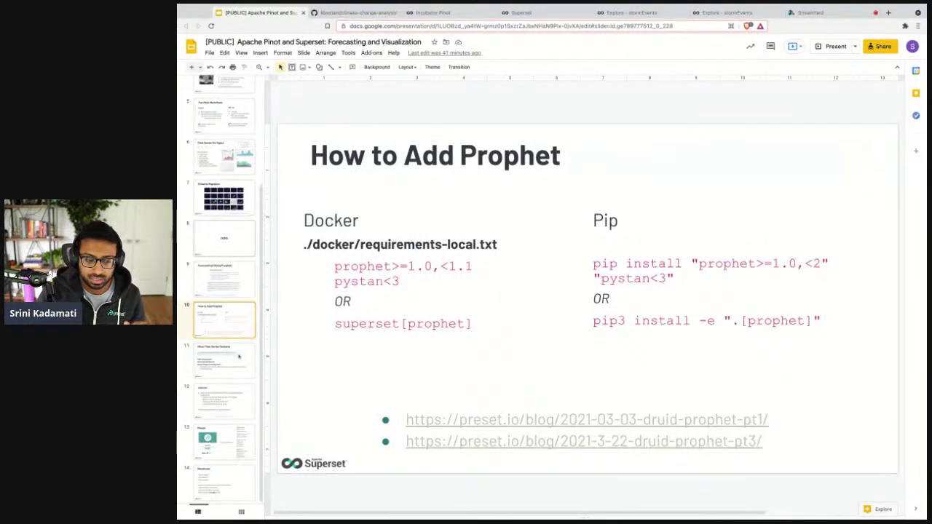
{"action": "scroll", "coordinate": [239, 356], "scroll_direction": "up", "scroll_amount": 1}
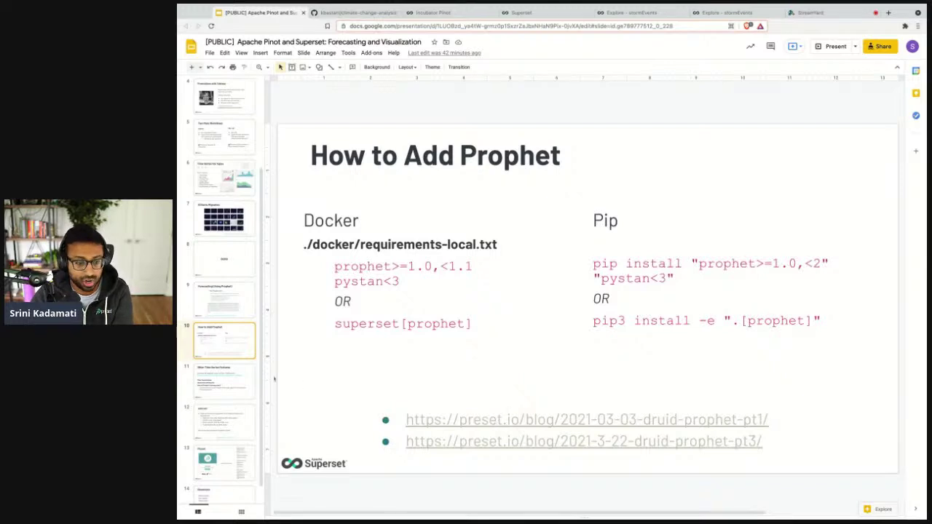
{"action": "left_click", "coordinate": [247, 386]}
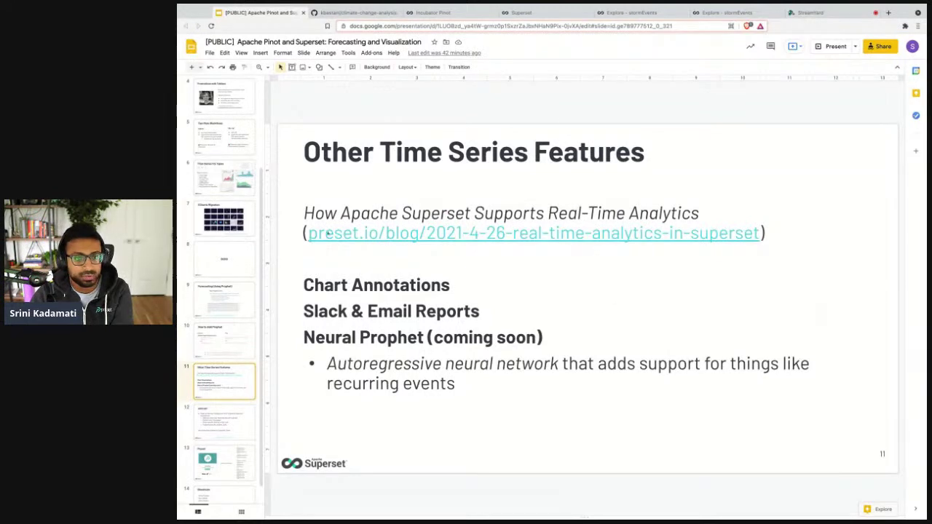
{"action": "left_click", "coordinate": [459, 12]}
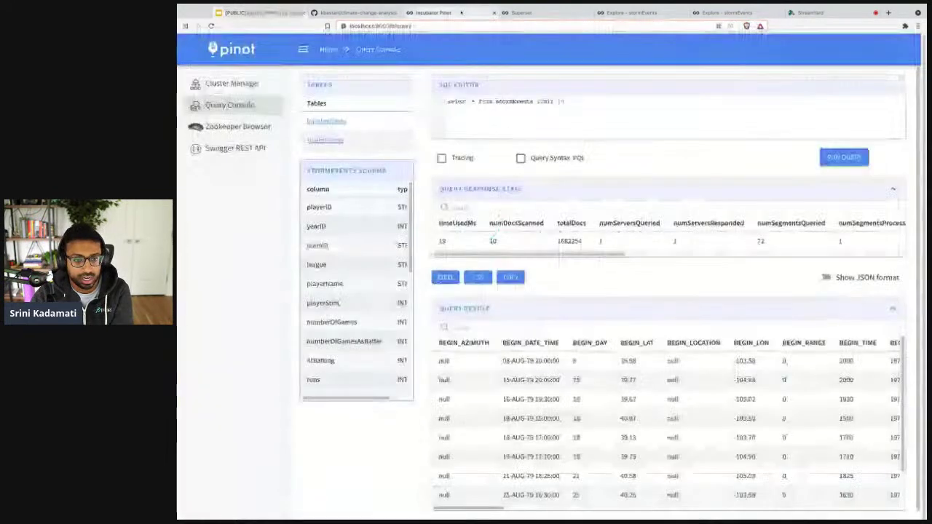
Step: Set the stormEvents chart's visualization type to Area Chart
{"action": "left_click", "coordinate": [523, 12]}
{"action": "left_click", "coordinate": [639, 14]}
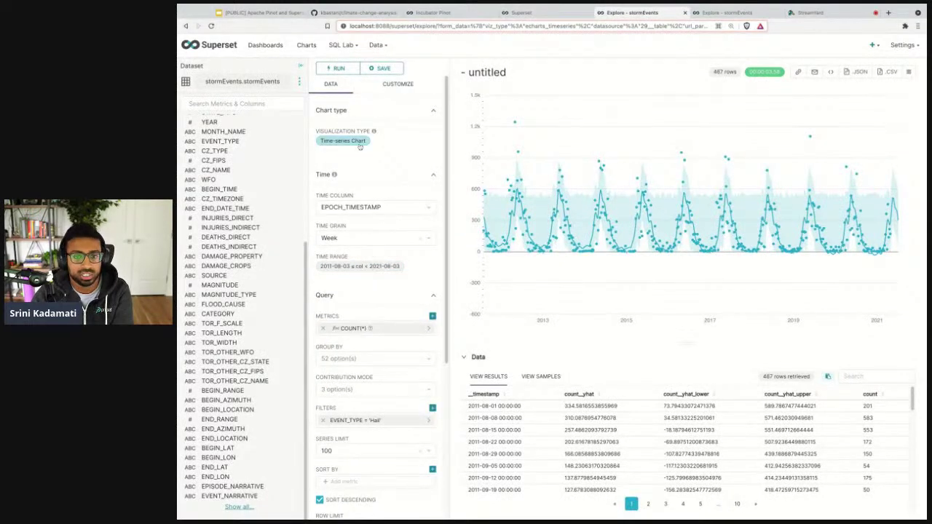
{"action": "left_click", "coordinate": [356, 144]}
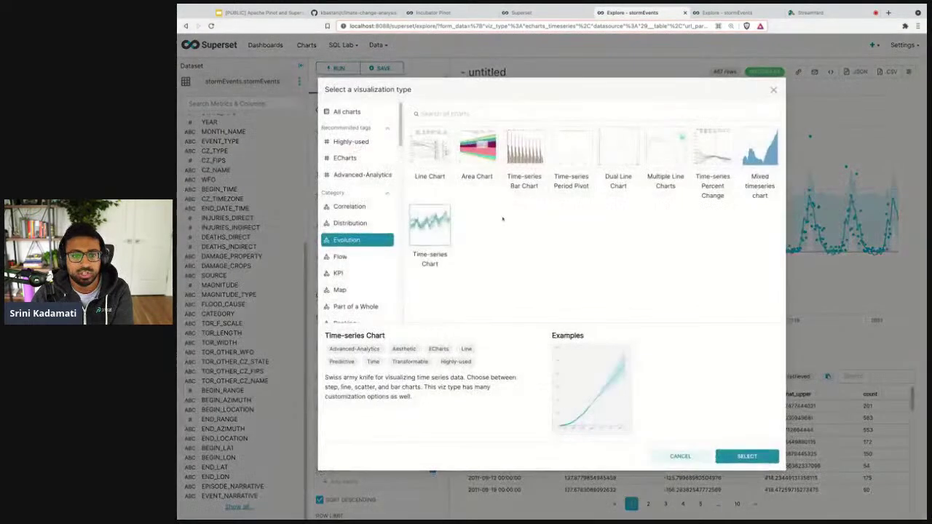
{"action": "left_click", "coordinate": [480, 166]}
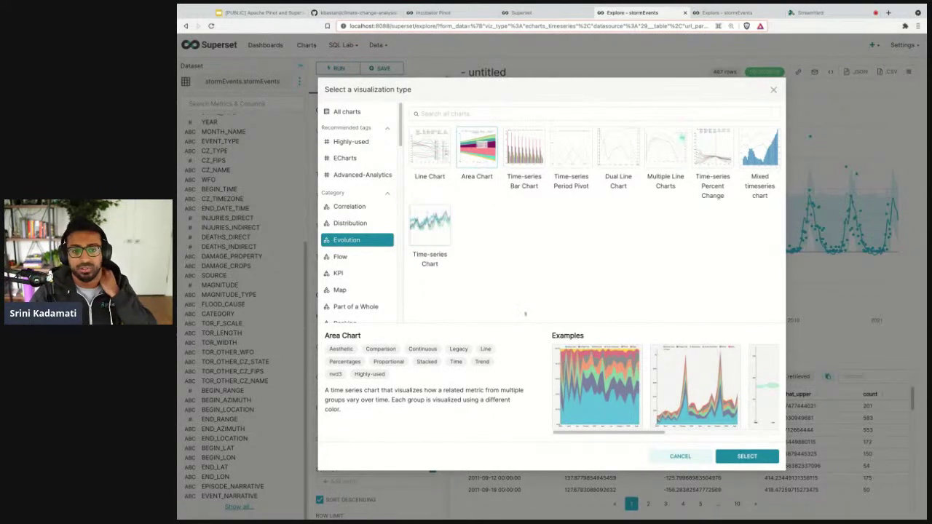
{"action": "left_click", "coordinate": [744, 456]}
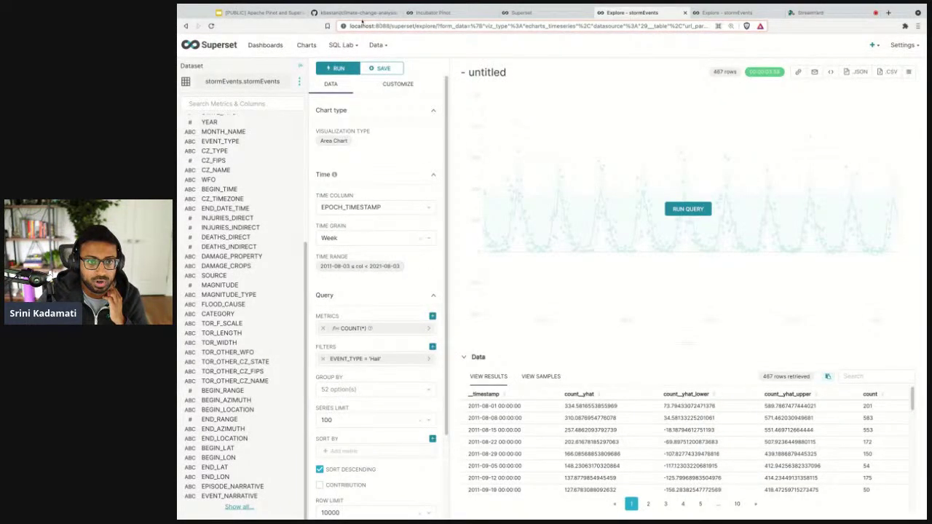
{"action": "left_click", "coordinate": [460, 17]}
Step: Edit the EVENT_TYPE filter and switch its operator to IN
{"action": "left_click", "coordinate": [522, 13]}
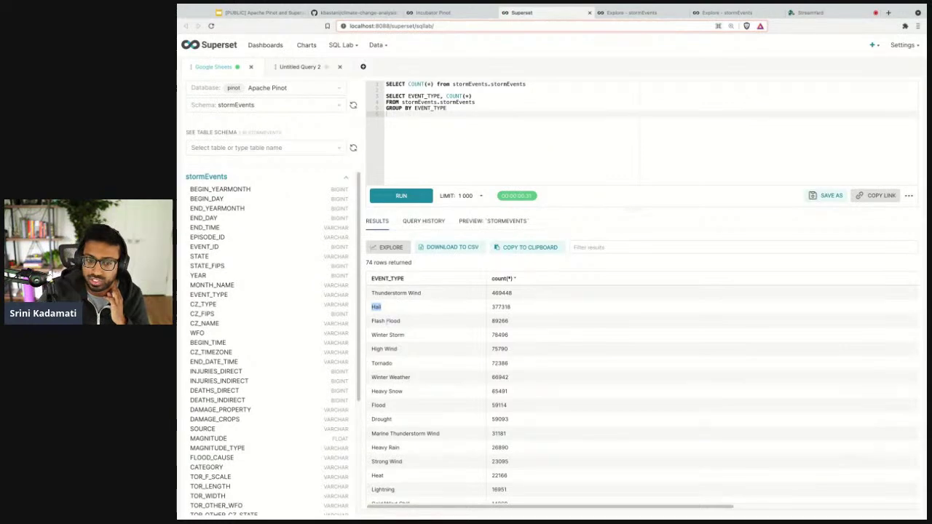
{"action": "left_click", "coordinate": [632, 19]}
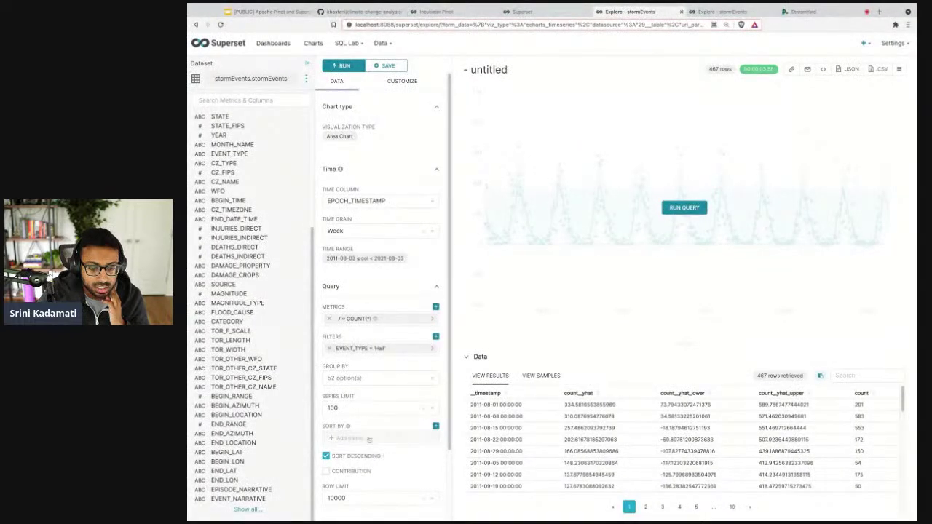
{"action": "scroll", "coordinate": [382, 444], "scroll_direction": "down", "scroll_amount": 1}
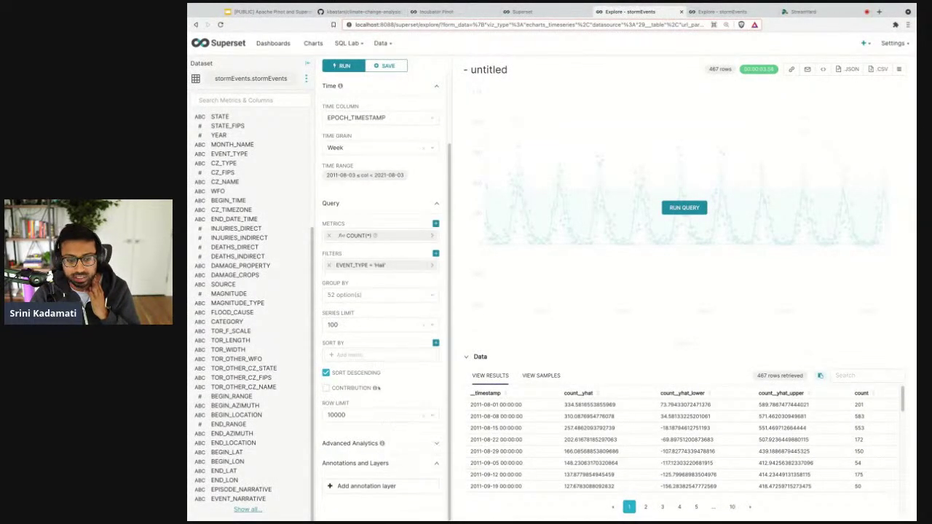
{"action": "scroll", "coordinate": [380, 381], "scroll_direction": "up", "scroll_amount": 1}
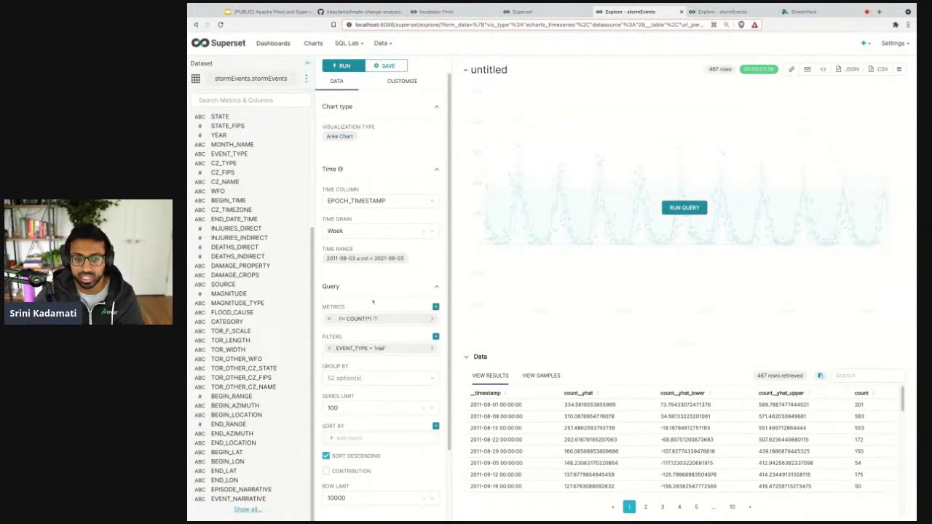
{"action": "left_click", "coordinate": [369, 260]}
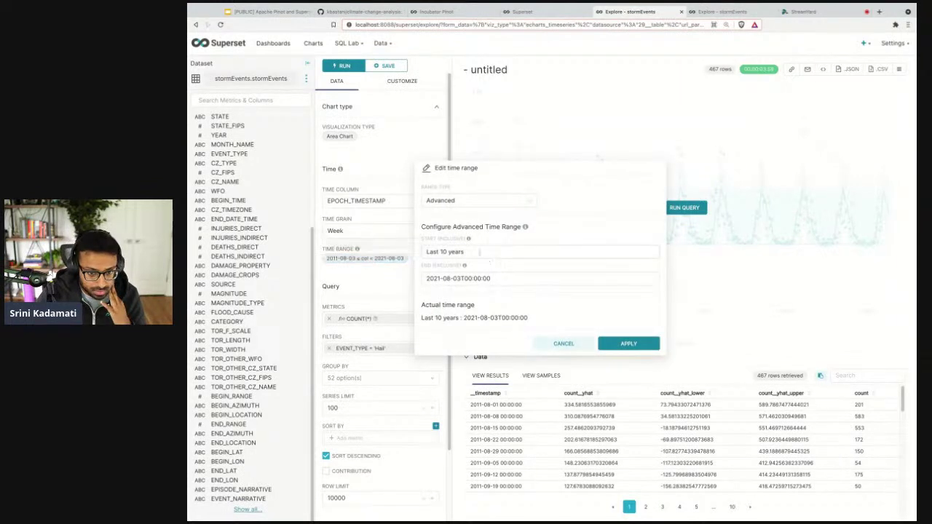
{"action": "left_click", "coordinate": [557, 346]}
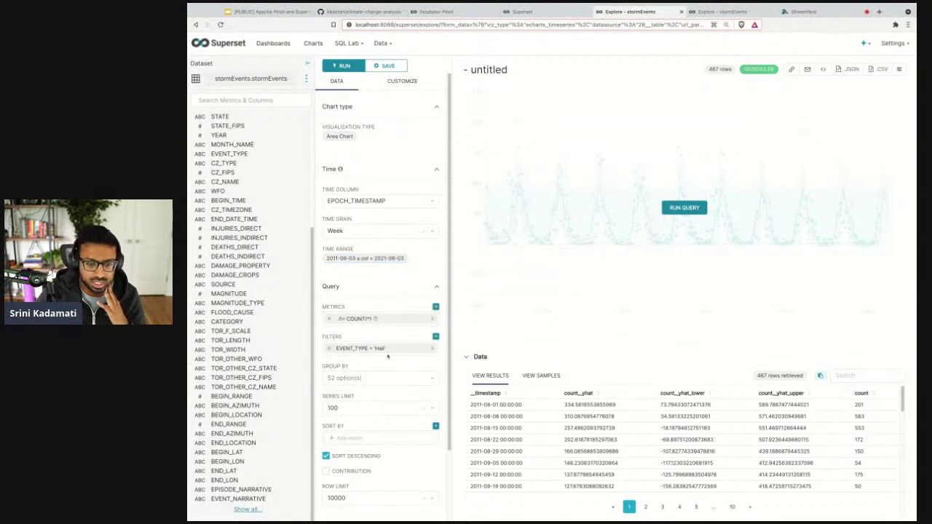
{"action": "left_click", "coordinate": [391, 350]}
{"action": "left_click", "coordinate": [481, 351]}
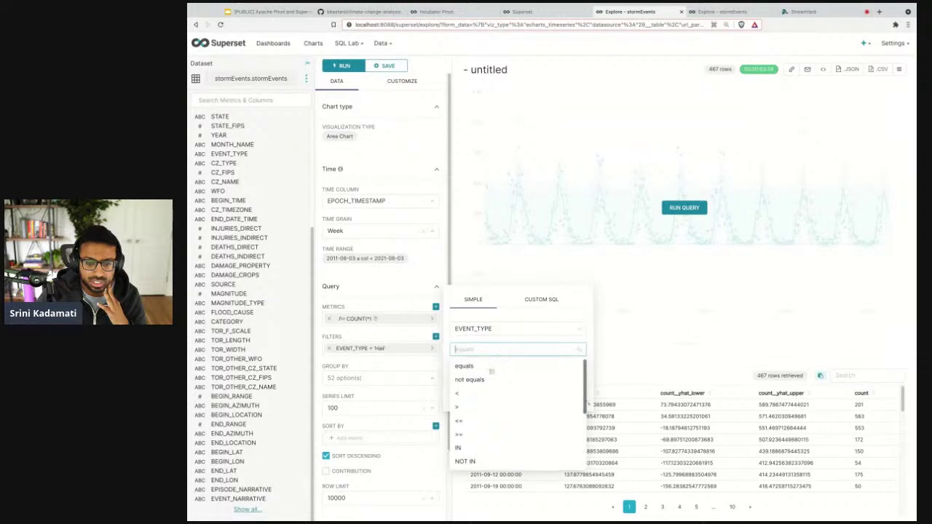
{"action": "left_click", "coordinate": [472, 448]}
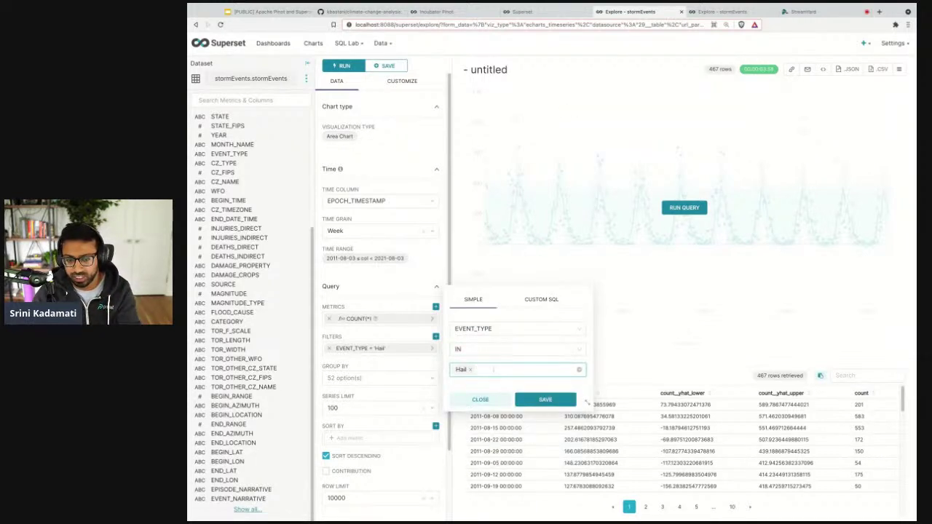
Step: Add Flash Flood and Winter Storm as filter values, save the filter, and rerun the query
{"action": "left_click", "coordinate": [523, 12]}
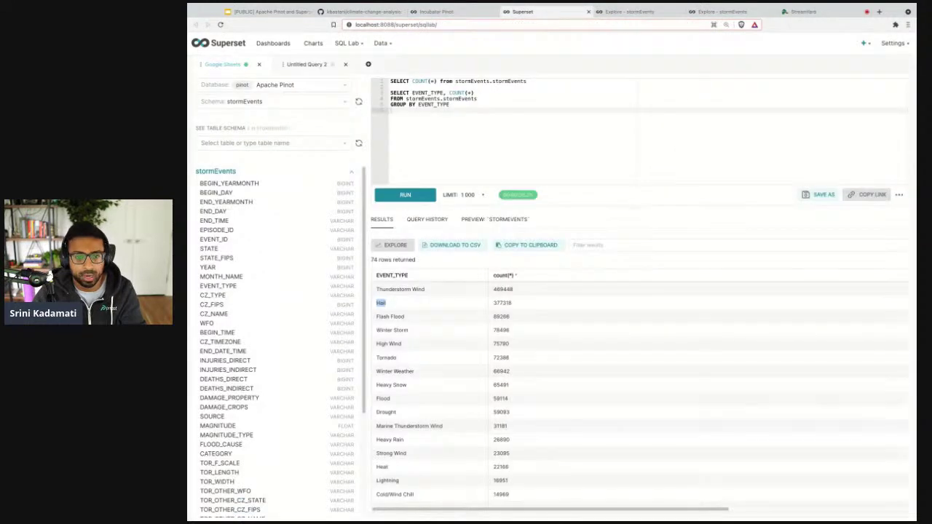
{"action": "left_click", "coordinate": [630, 12]}
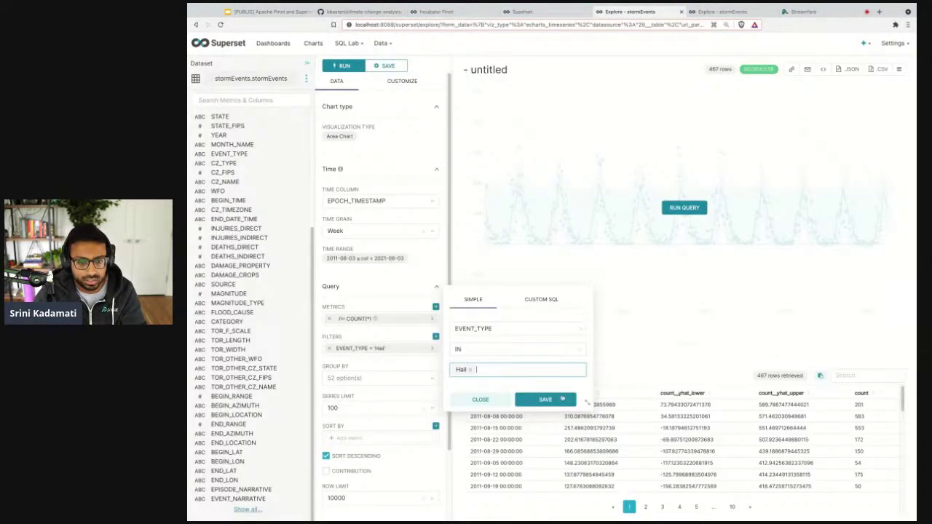
{"action": "type", "text": "Flash Flood"}
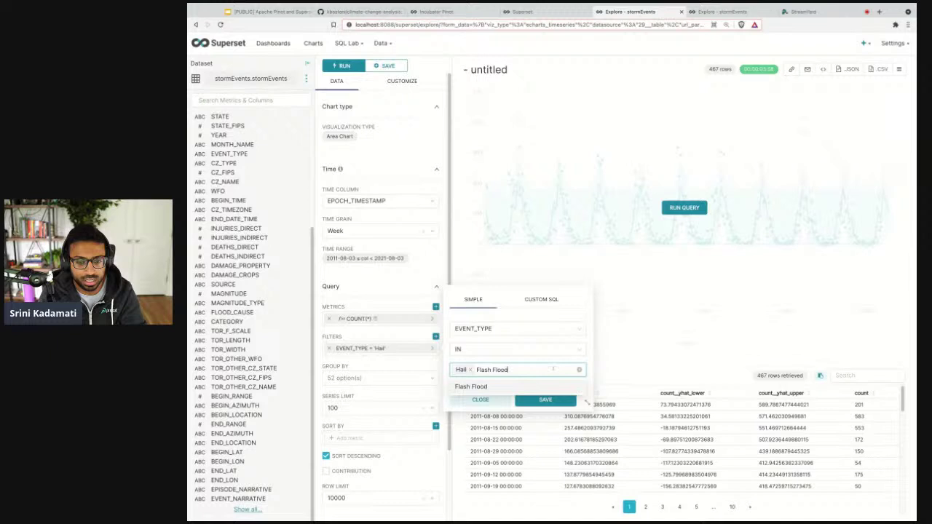
{"action": "key", "text": "Return"}
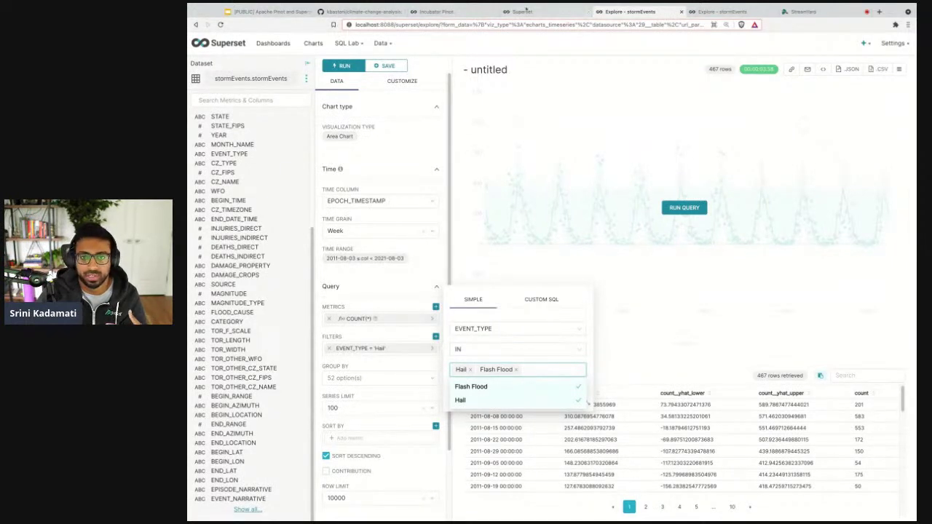
{"action": "left_click", "coordinate": [522, 12]}
{"action": "triple_click", "coordinate": [392, 330]}
{"action": "key", "text": "ctrl+c"}
{"action": "left_click", "coordinate": [630, 12]}
{"action": "key", "text": "ctrl+v"}
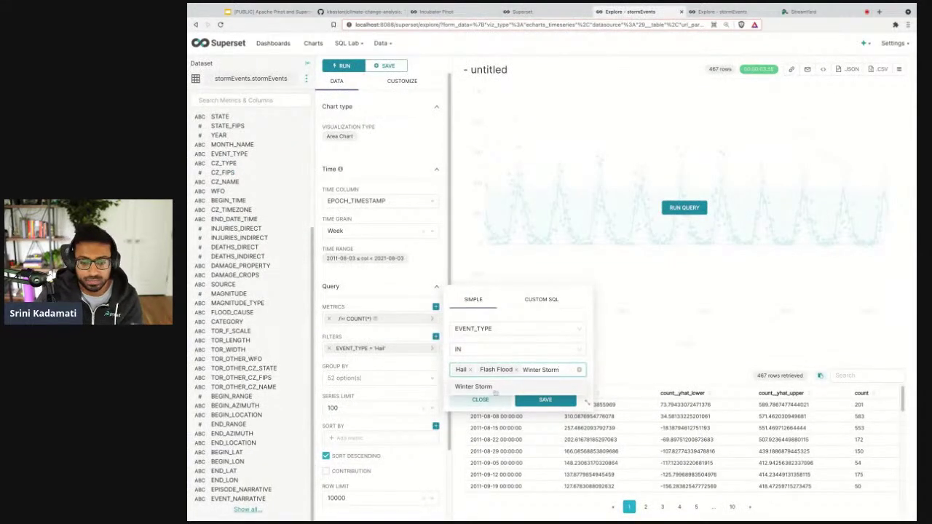
{"action": "key", "text": "Return"}
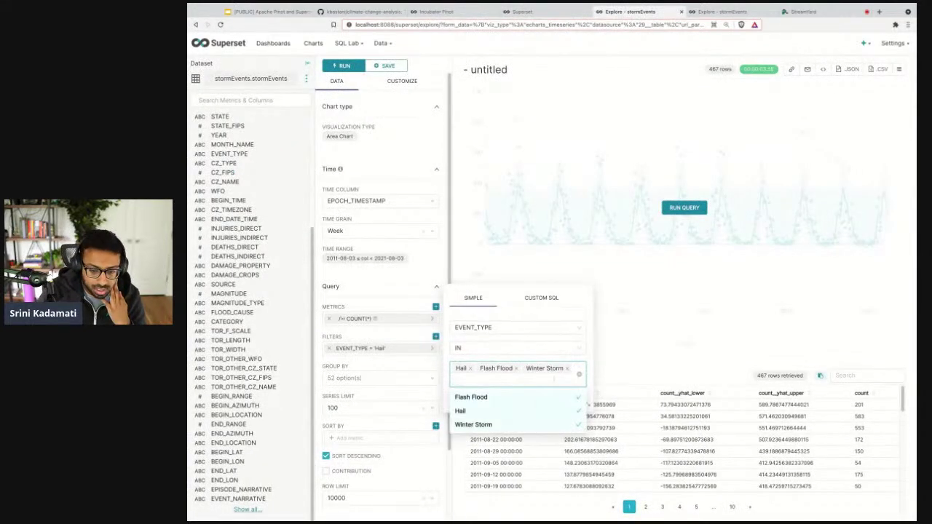
{"action": "left_click", "coordinate": [589, 361]}
{"action": "left_click", "coordinate": [554, 401]}
{"action": "left_click", "coordinate": [685, 207]}
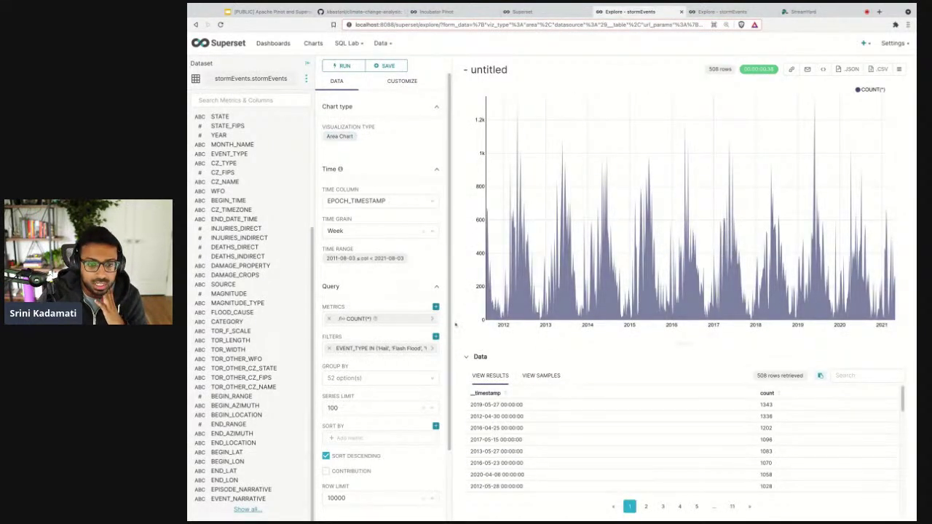
Step: Group the series by EVENT_NARRATIVE and run the query
{"action": "left_click", "coordinate": [372, 378]}
{"action": "type", "text": "EVE"}
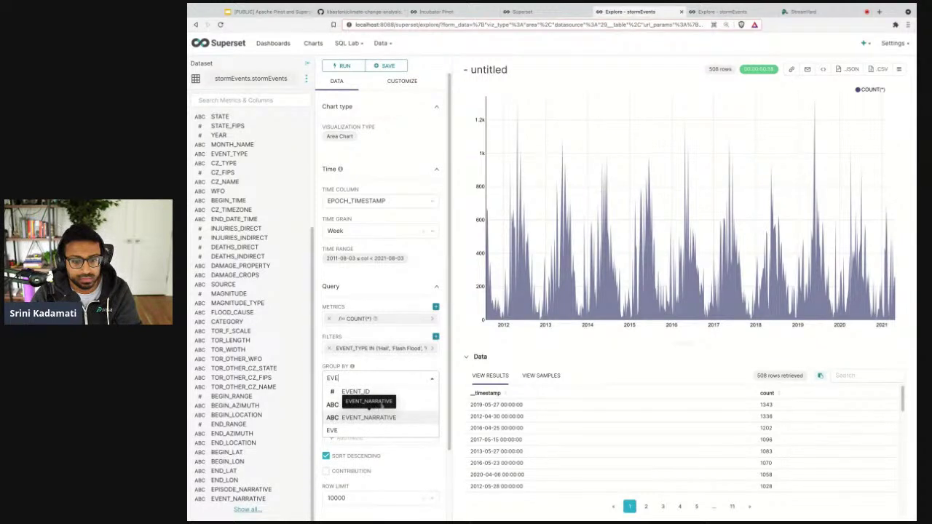
{"action": "left_click", "coordinate": [364, 417]}
{"action": "left_click", "coordinate": [678, 213]}
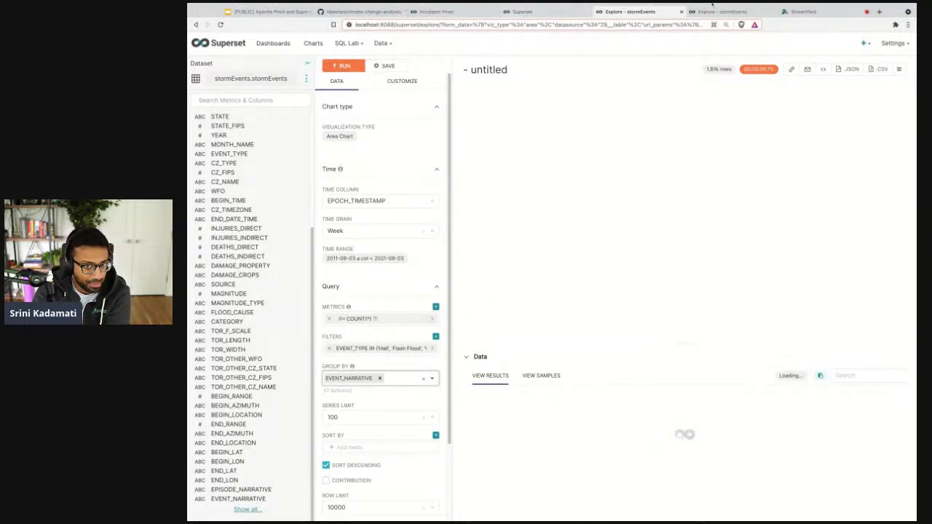
Step: Close the stalled EVENT_NARRATIVE chart tab with Ctrl+W
{"action": "left_click", "coordinate": [423, 24]}
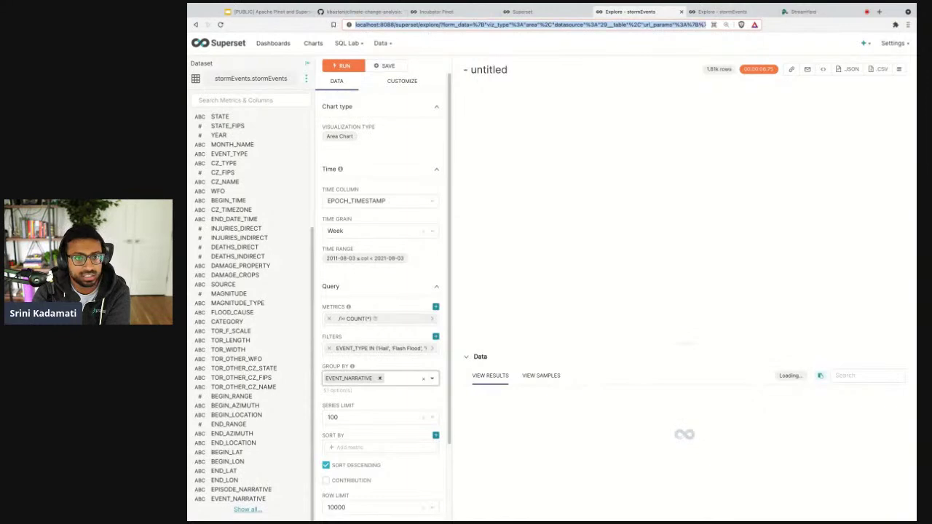
{"action": "left_click", "coordinate": [543, 12]}
{"action": "left_click", "coordinate": [653, 13]}
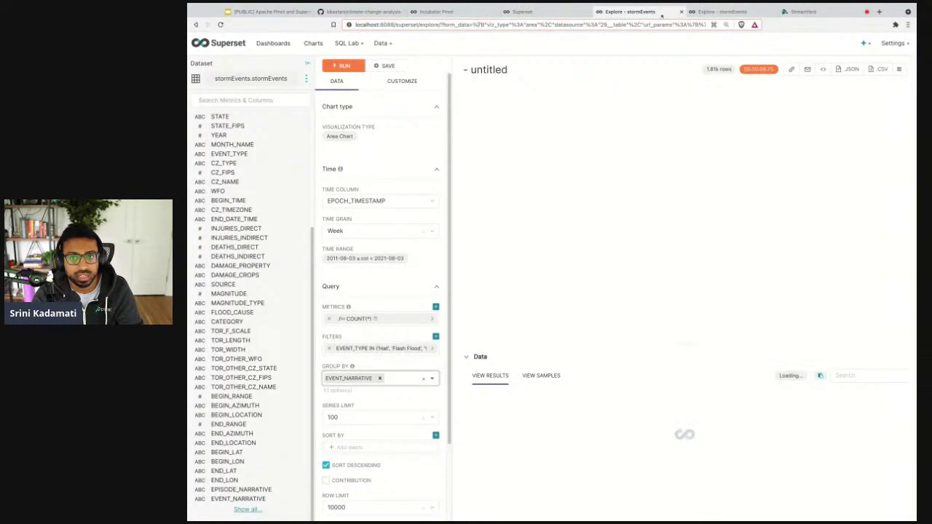
{"action": "key", "text": "ctrl+w"}
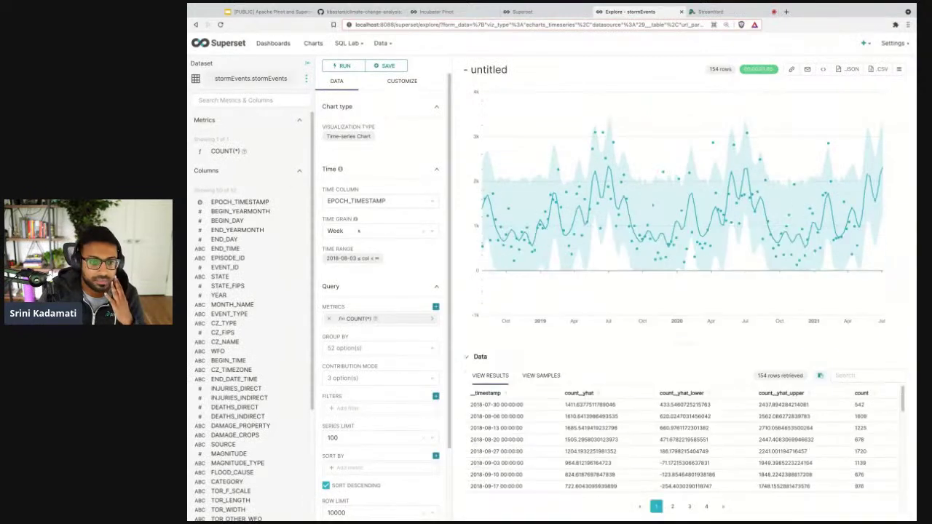
Step: Change the visualization type to Area Chart
{"action": "left_click", "coordinate": [350, 136]}
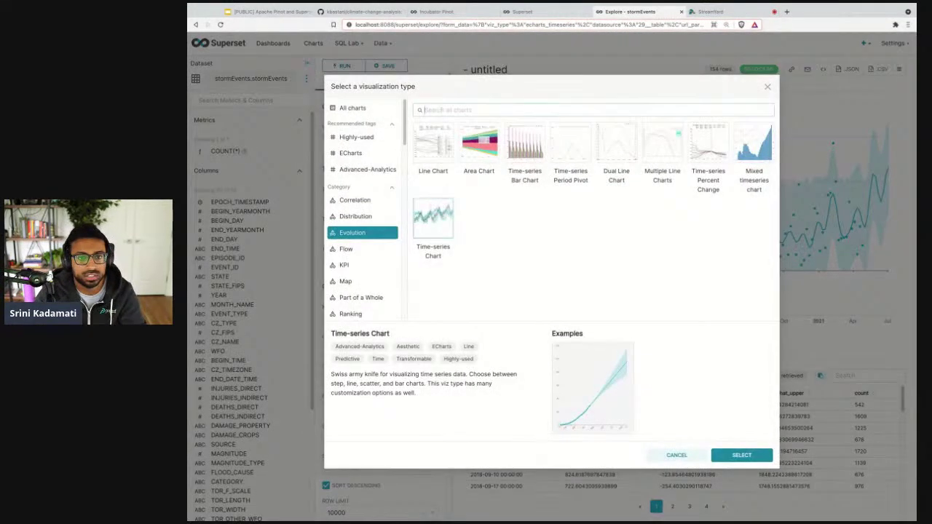
{"action": "type", "text": "area"}
{"action": "left_click", "coordinate": [425, 145]}
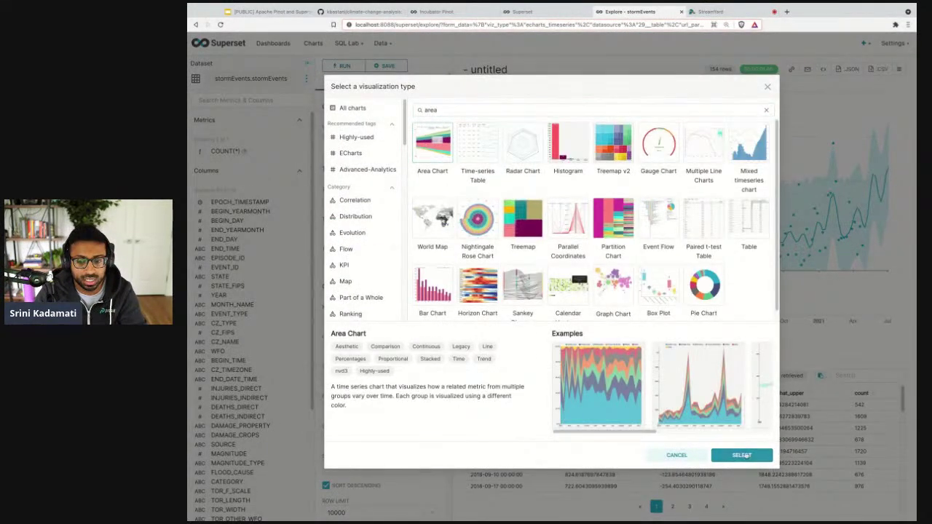
{"action": "left_click", "coordinate": [748, 456]}
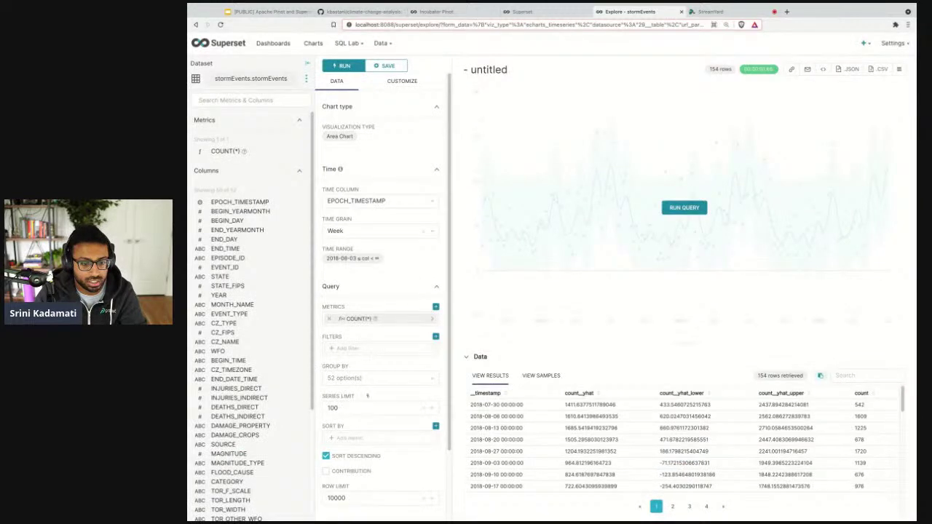
Step: Group the series by EVENT_TYPE and limit the chart to 5 series
{"action": "left_click", "coordinate": [372, 379]}
{"action": "type", "text": "event"}
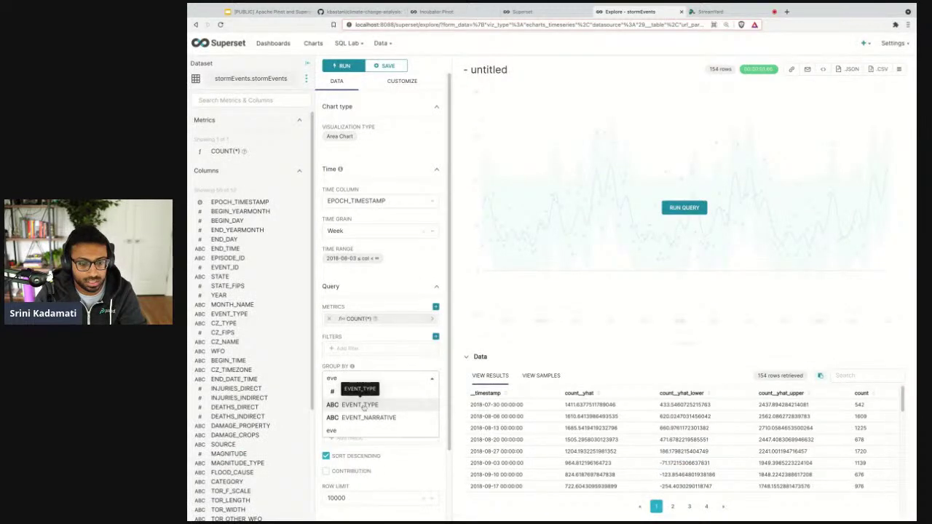
{"action": "key", "text": "Return"}
{"action": "scroll", "coordinate": [373, 387], "scroll_direction": "down", "scroll_amount": 1}
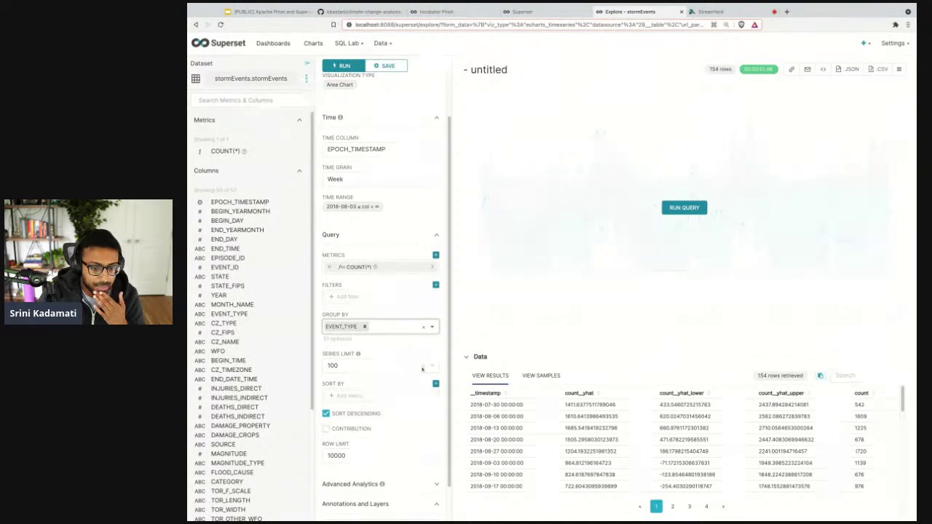
{"action": "left_click", "coordinate": [422, 368]}
{"action": "left_click", "coordinate": [391, 377]}
Step: Set the time range to Last year and run the query
{"action": "left_click", "coordinate": [354, 206]}
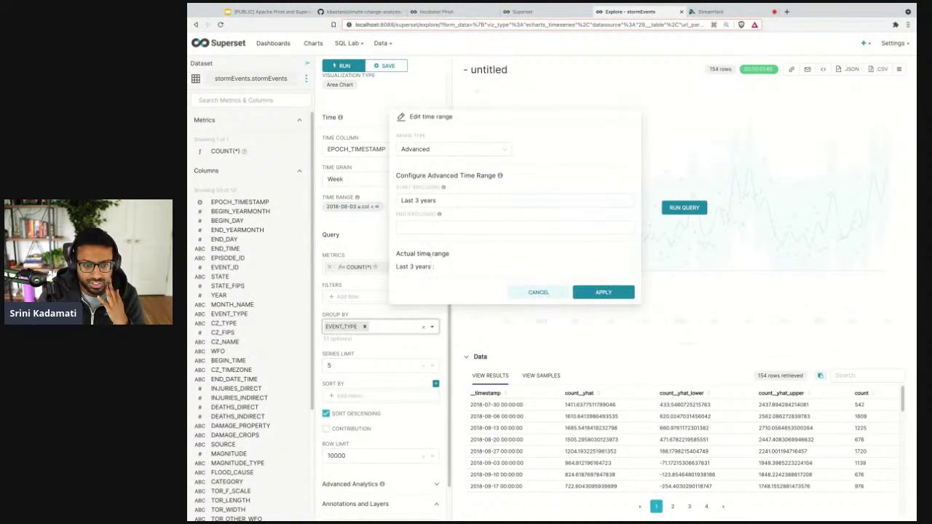
{"action": "left_click", "coordinate": [422, 200]}
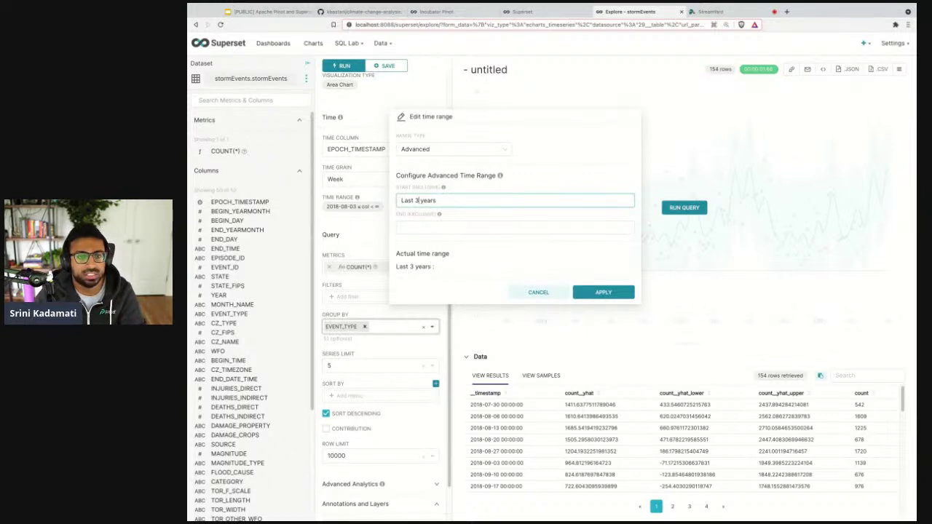
{"action": "left_click", "coordinate": [473, 149]}
{"action": "left_click", "coordinate": [428, 180]}
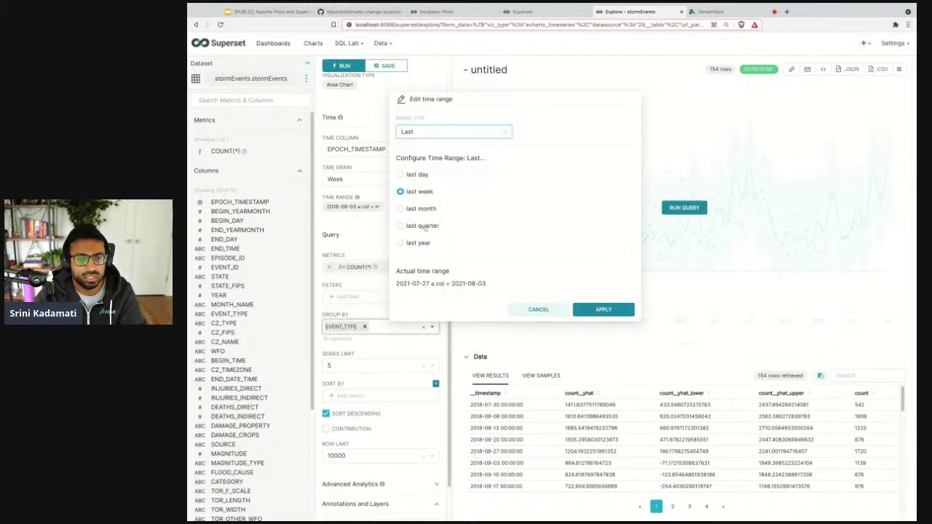
{"action": "left_click", "coordinate": [421, 244]}
{"action": "left_click", "coordinate": [330, 296]}
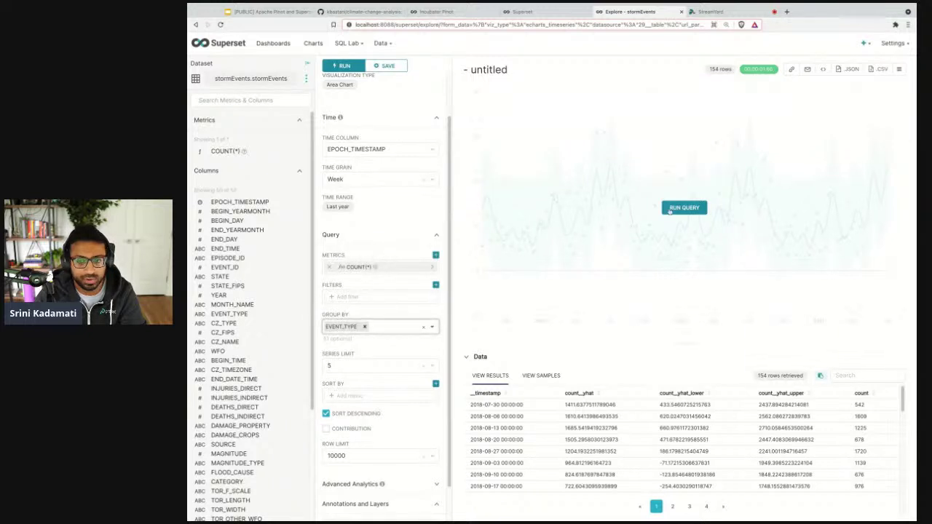
{"action": "left_click", "coordinate": [670, 210]}
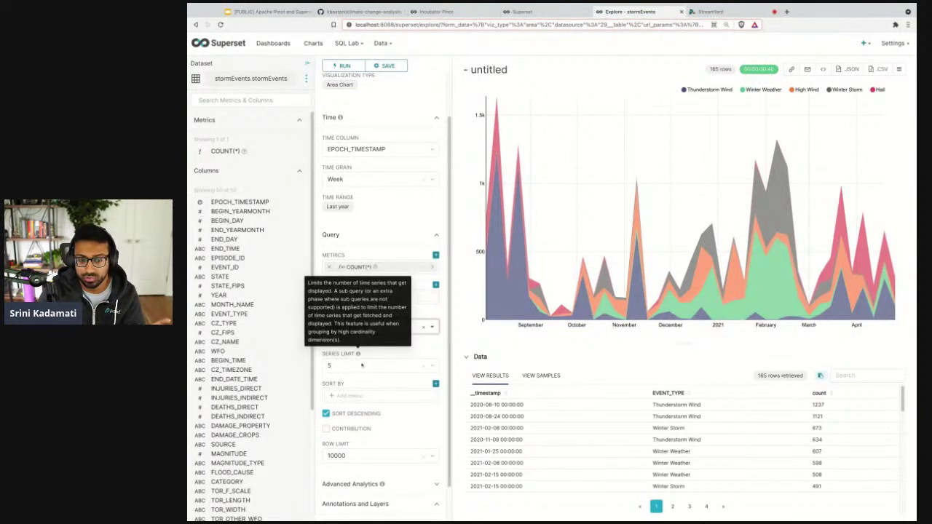
Step: Raise the series limit to 10 and set Line Style to basis and Stacked Style to stream
{"action": "left_click", "coordinate": [373, 372]}
{"action": "left_click", "coordinate": [350, 405]}
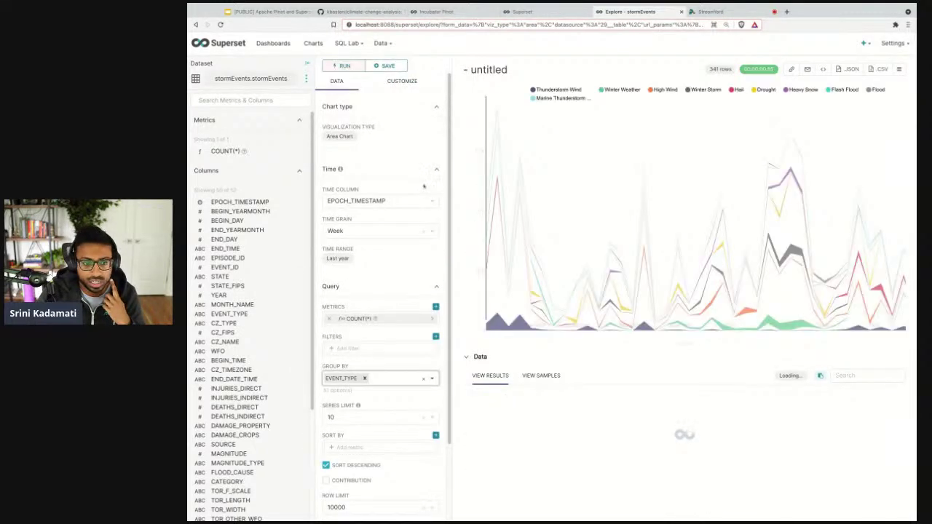
{"action": "left_click", "coordinate": [397, 81]}
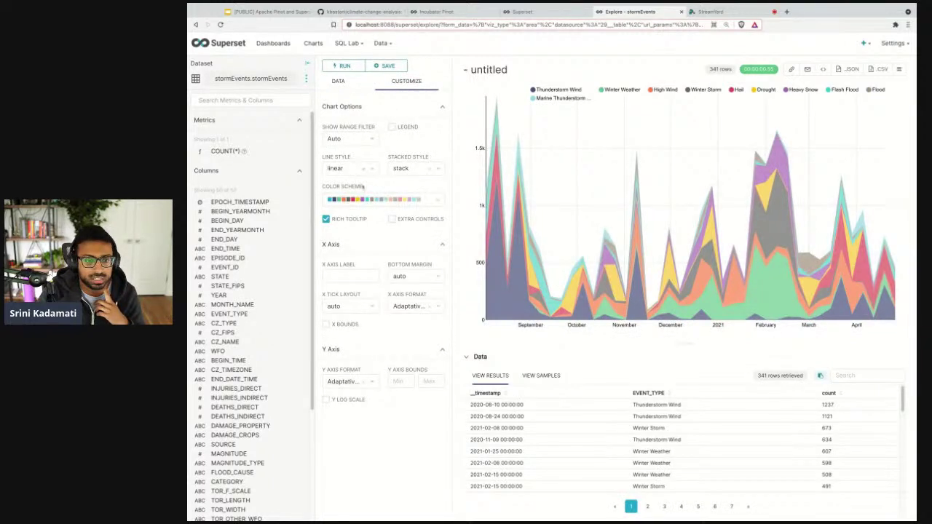
{"action": "left_click", "coordinate": [347, 172]}
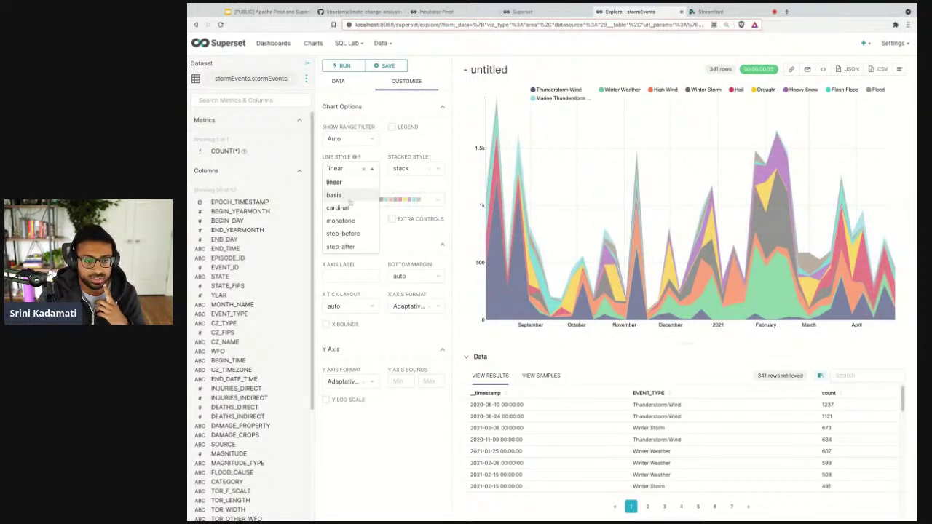
{"action": "left_click", "coordinate": [348, 194]}
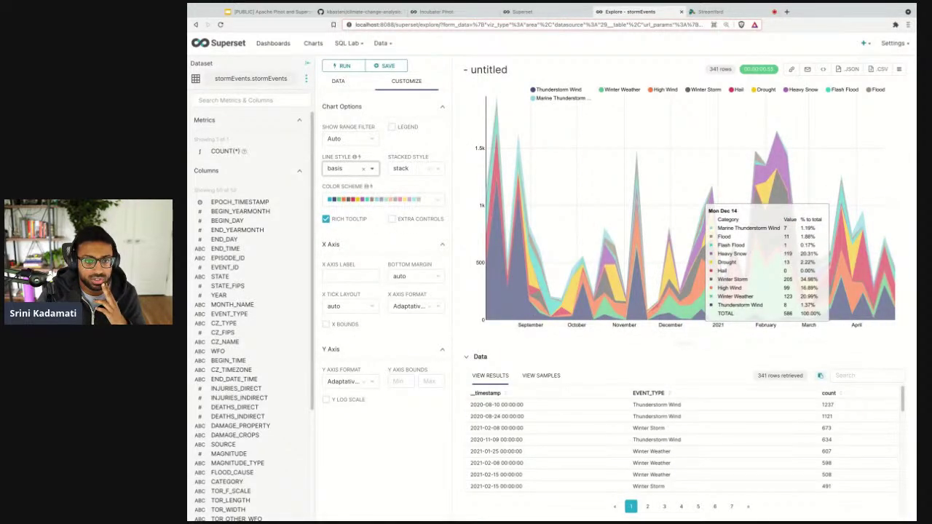
{"action": "left_click", "coordinate": [405, 169]}
{"action": "left_click", "coordinate": [402, 195]}
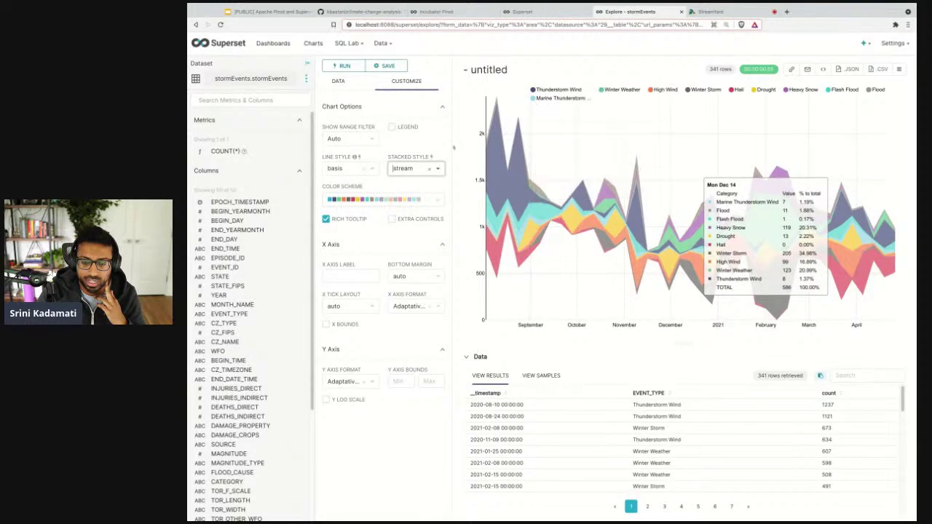
{"action": "left_click", "coordinate": [342, 83]}
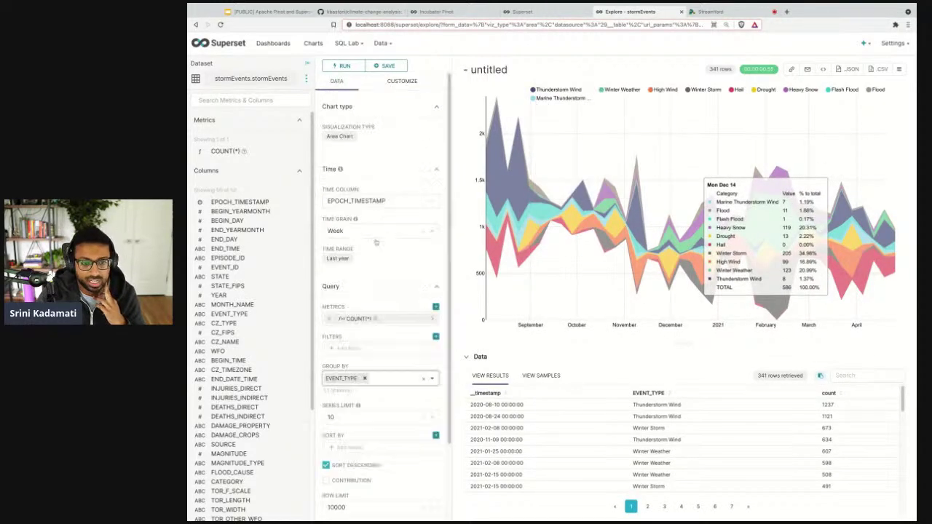
Step: Change the time grain from week to Month and rerun the chart
{"action": "left_click", "coordinate": [376, 231]}
{"action": "left_click", "coordinate": [364, 308]}
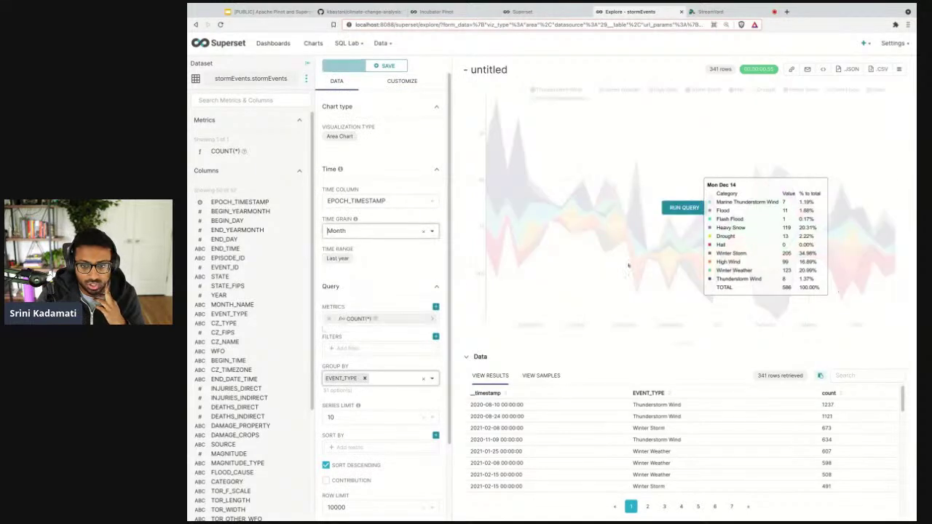
{"action": "left_click", "coordinate": [683, 209]}
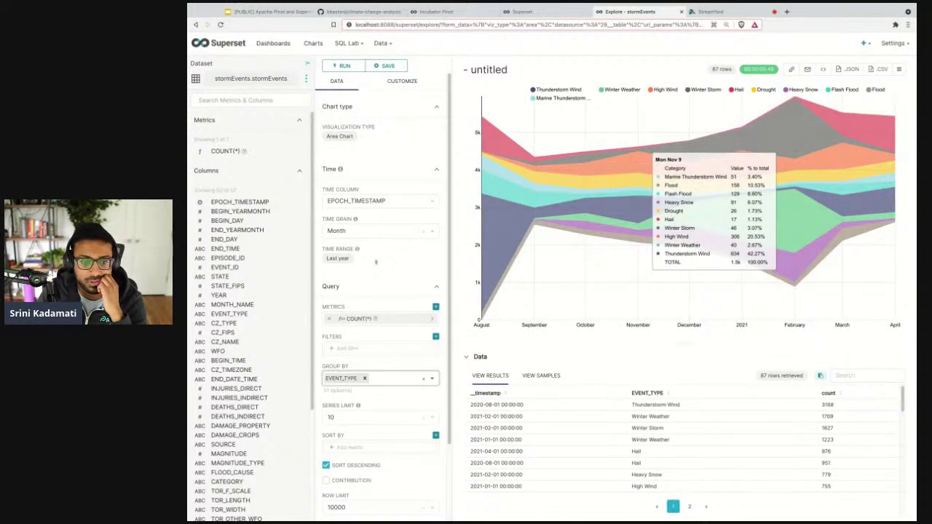
Step: Set an Advanced time range starting 'Last 5 years', apply it, and rerun the chart
{"action": "left_click", "coordinate": [338, 259]}
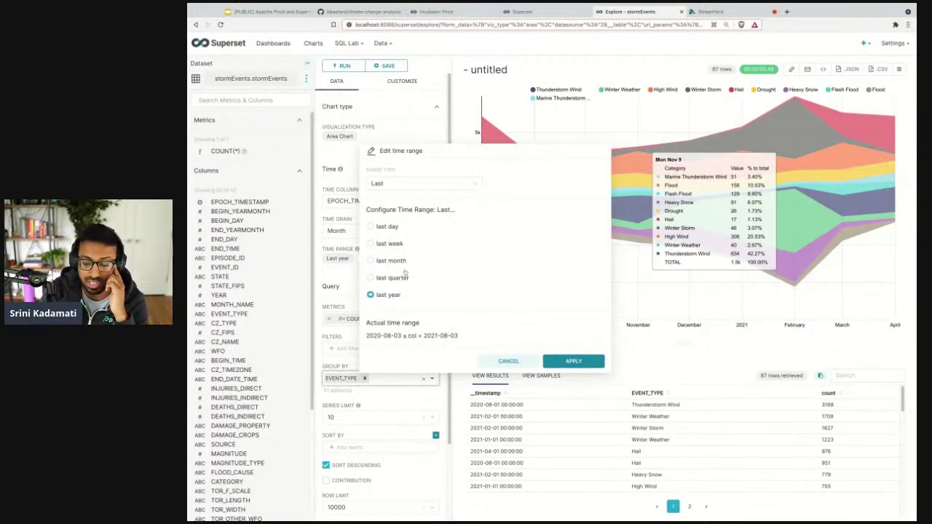
{"action": "left_click", "coordinate": [402, 185]}
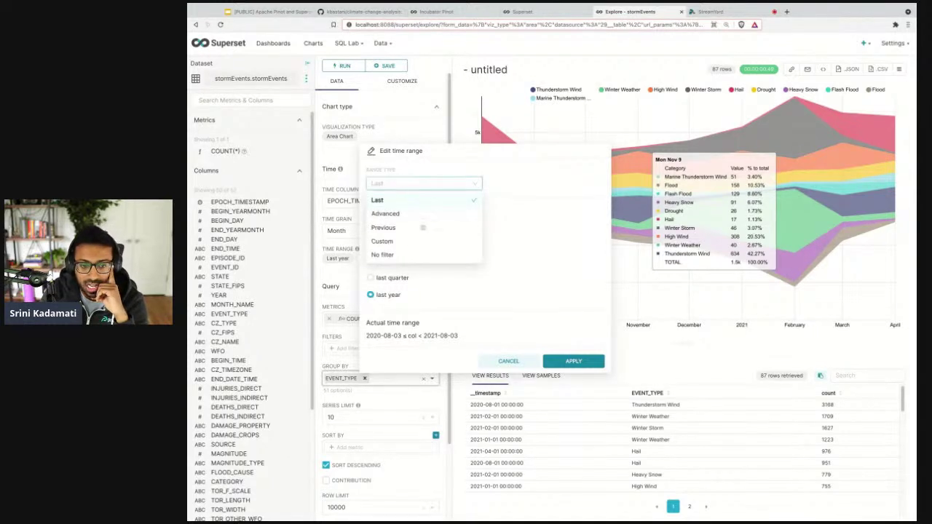
{"action": "left_click", "coordinate": [486, 231]}
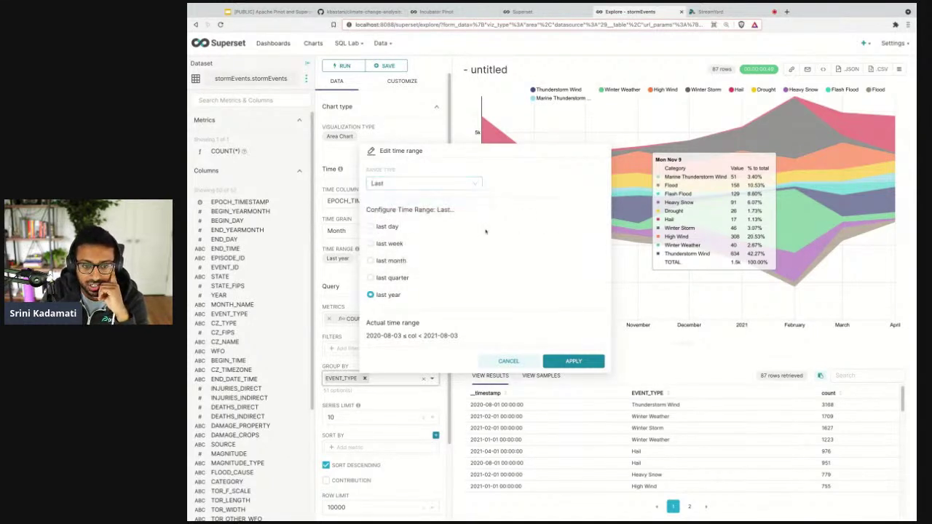
{"action": "left_click", "coordinate": [423, 187]}
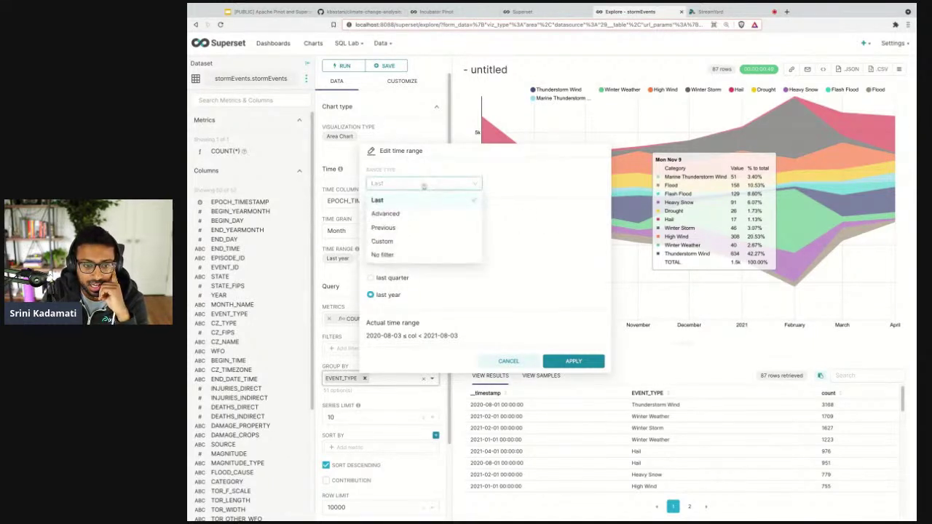
{"action": "left_click", "coordinate": [392, 228]}
{"action": "left_click", "coordinate": [413, 202]}
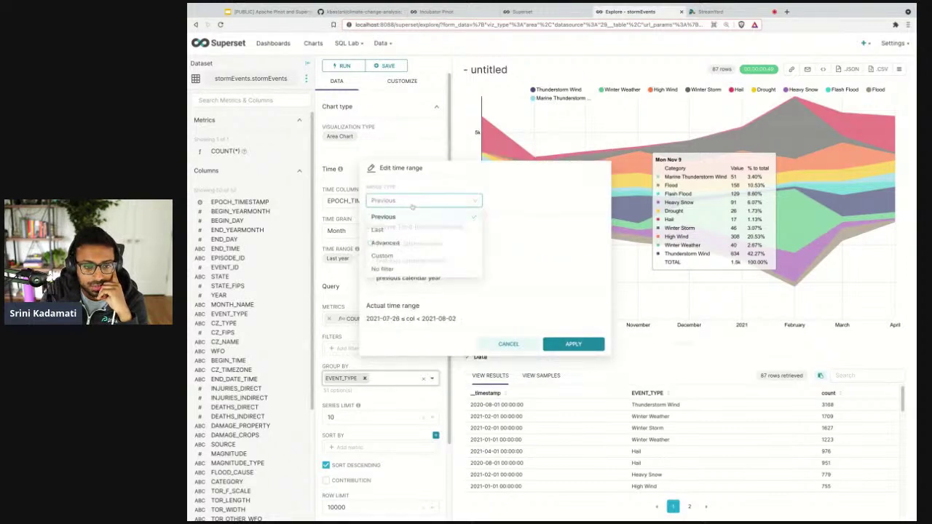
{"action": "left_click", "coordinate": [396, 246]}
{"action": "left_click", "coordinate": [390, 251]}
{"action": "type", "text": "Last 5 years"}
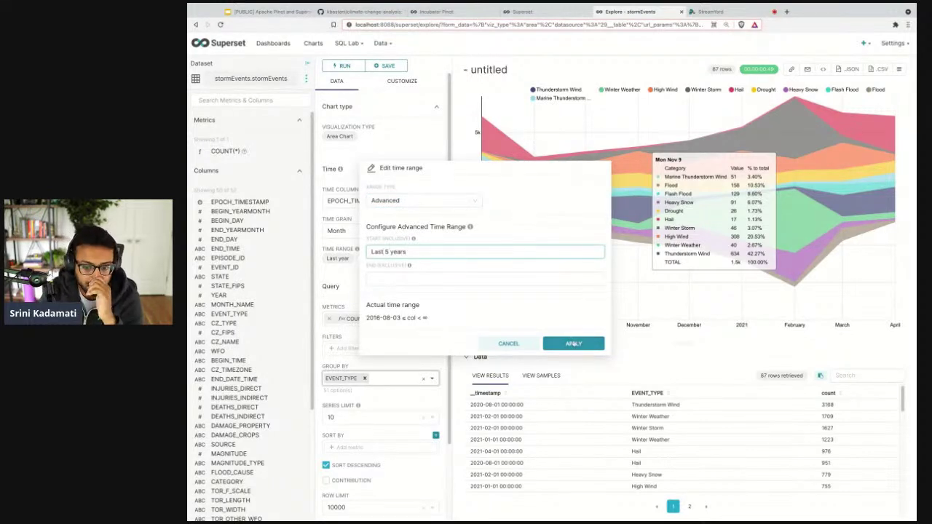
{"action": "left_click", "coordinate": [536, 318]}
{"action": "left_click", "coordinate": [573, 343]}
{"action": "key", "text": "ctrl+Return"}
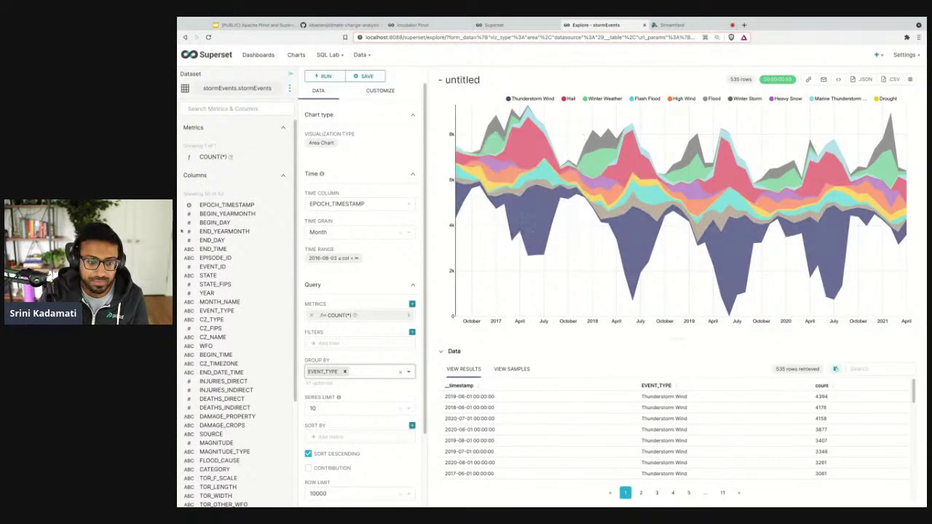
Step: Open the stormEvents dataset editor, unlock it, and view the COUNT(*) metric on the Metrics tab
{"action": "left_click", "coordinate": [289, 89]}
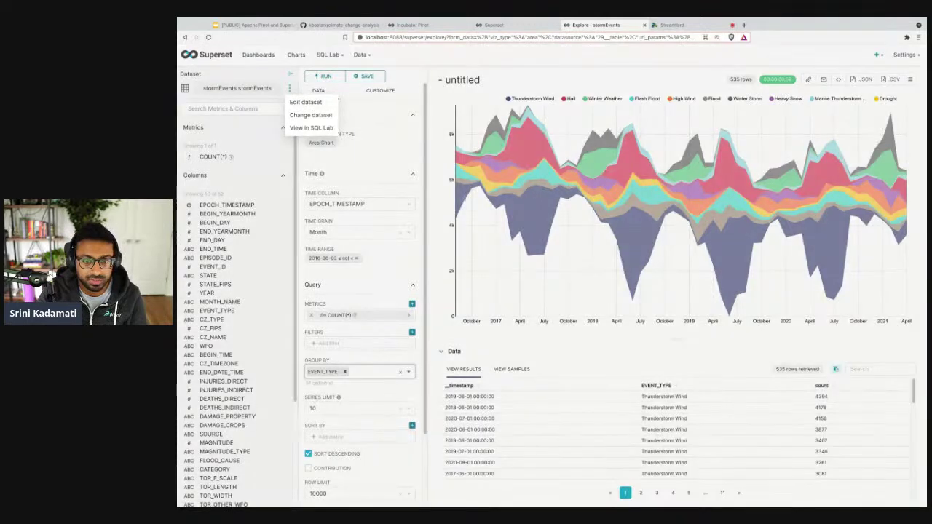
{"action": "left_click", "coordinate": [305, 102]}
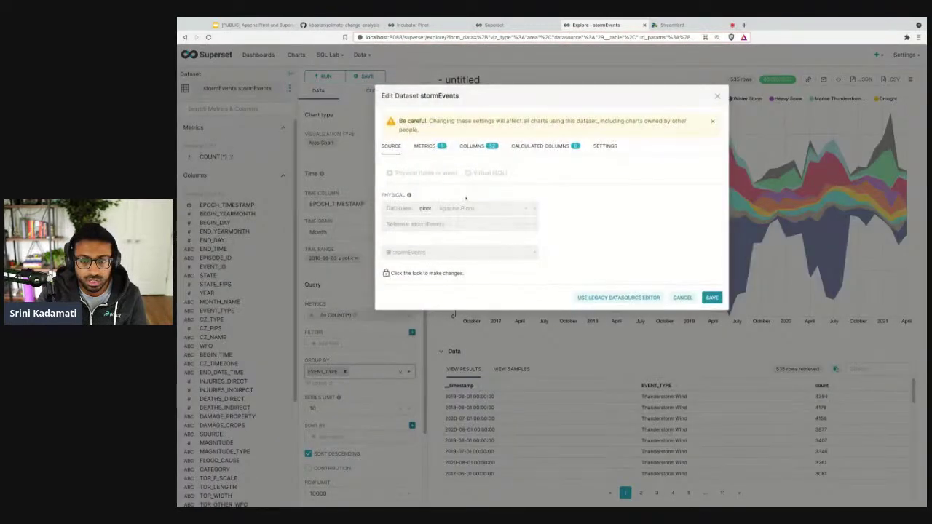
{"action": "left_click", "coordinate": [386, 273]}
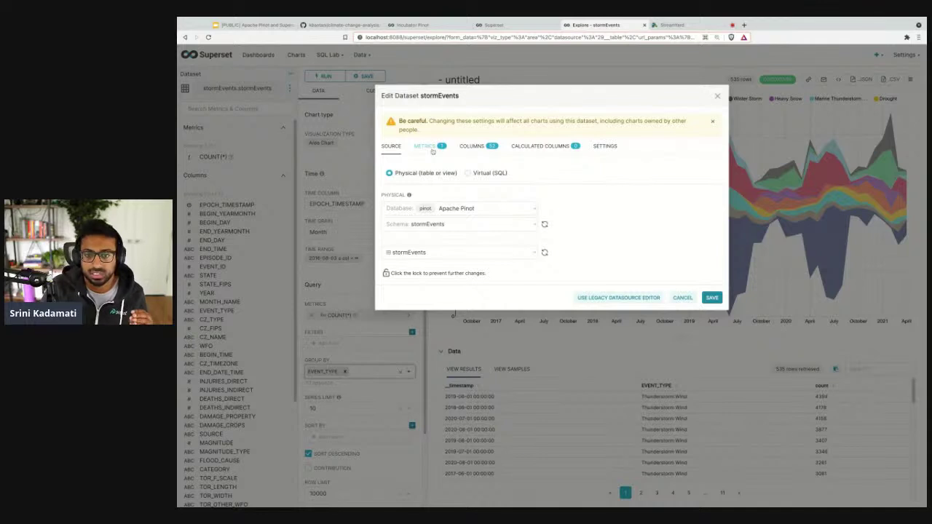
{"action": "left_click", "coordinate": [435, 148]}
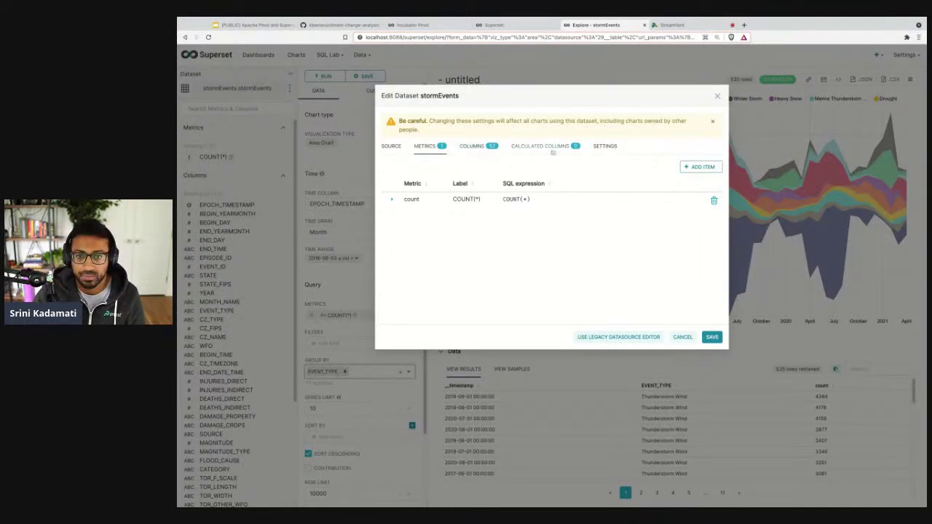
Step: Start a new calculated column and select its placeholder SQL expression
{"action": "left_click", "coordinate": [541, 146]}
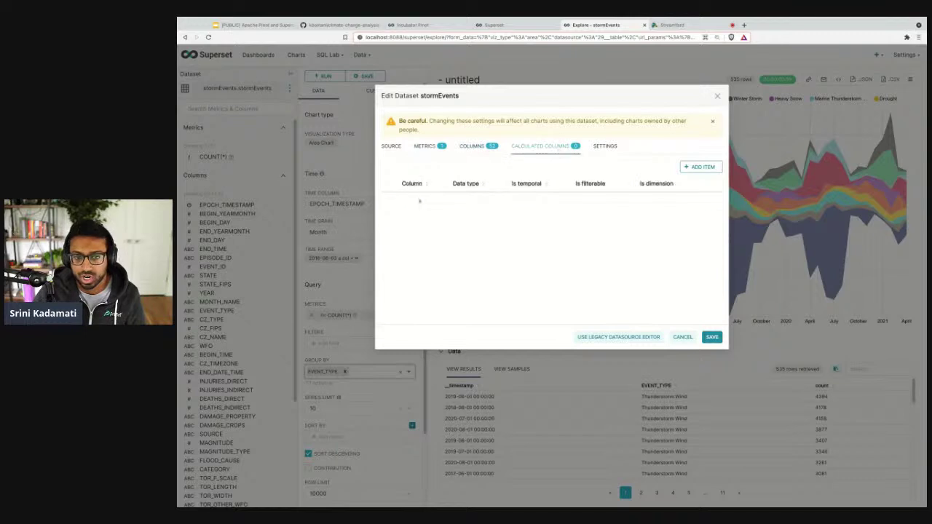
{"action": "left_click", "coordinate": [710, 169]}
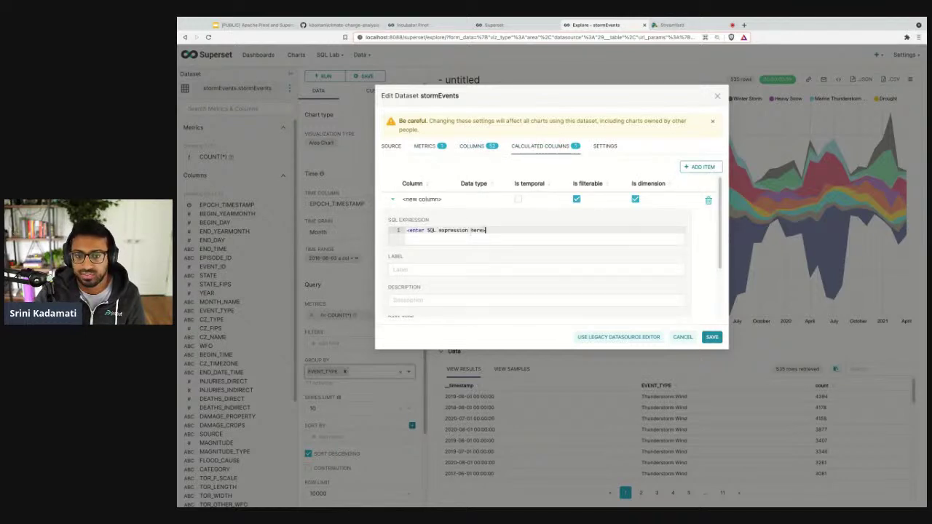
{"action": "key", "text": "ctrl+a"}
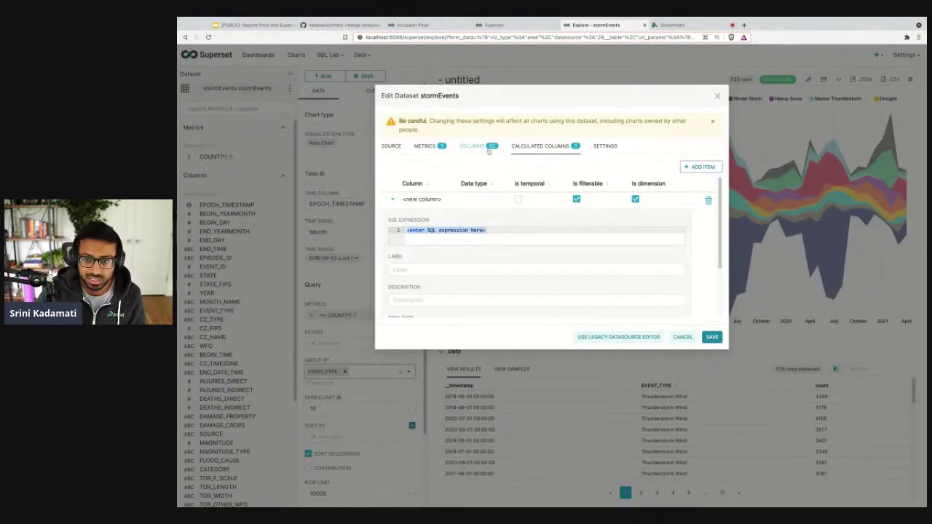
Step: Review the EPOCH_TIMESTAMP column details, then save the dataset edits to redraw the chart
{"action": "left_click", "coordinate": [474, 146]}
{"action": "scroll", "coordinate": [482, 251], "scroll_direction": "down", "scroll_amount": 10}
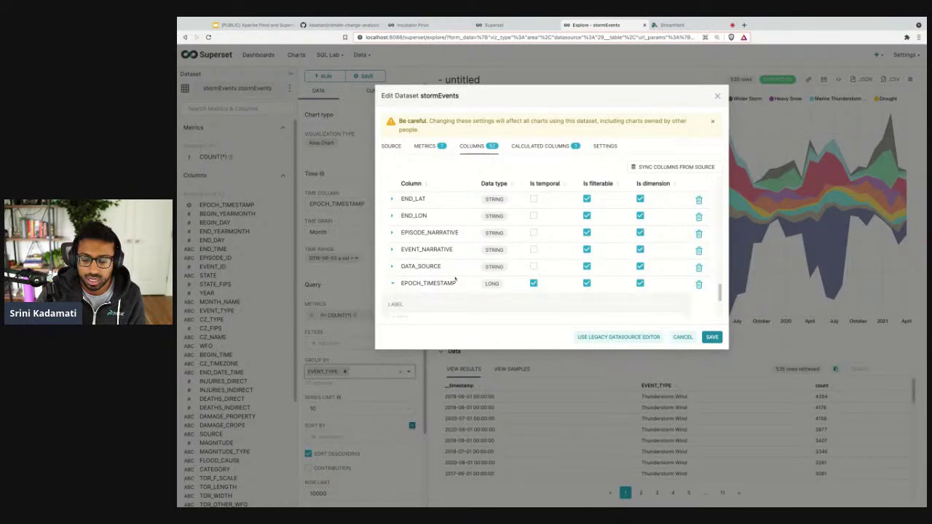
{"action": "left_click", "coordinate": [392, 284]}
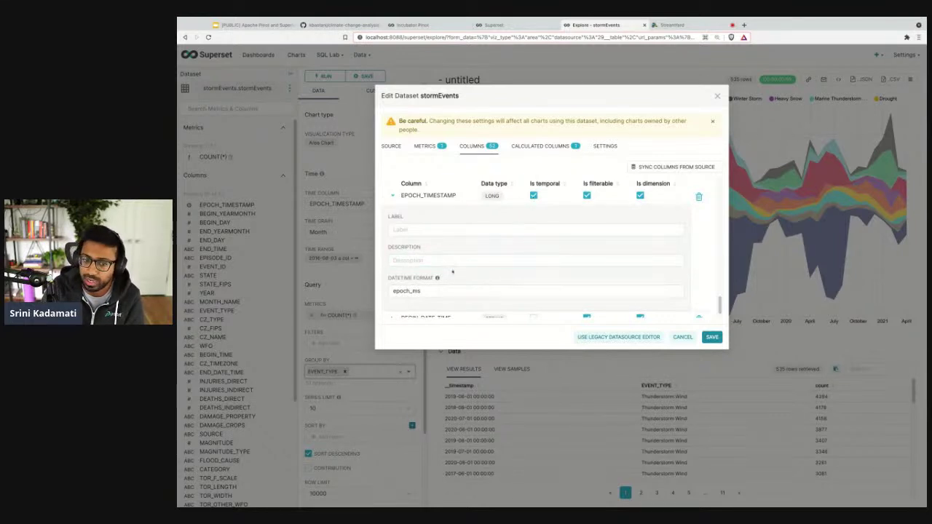
{"action": "mouse_move", "coordinate": [437, 279]}
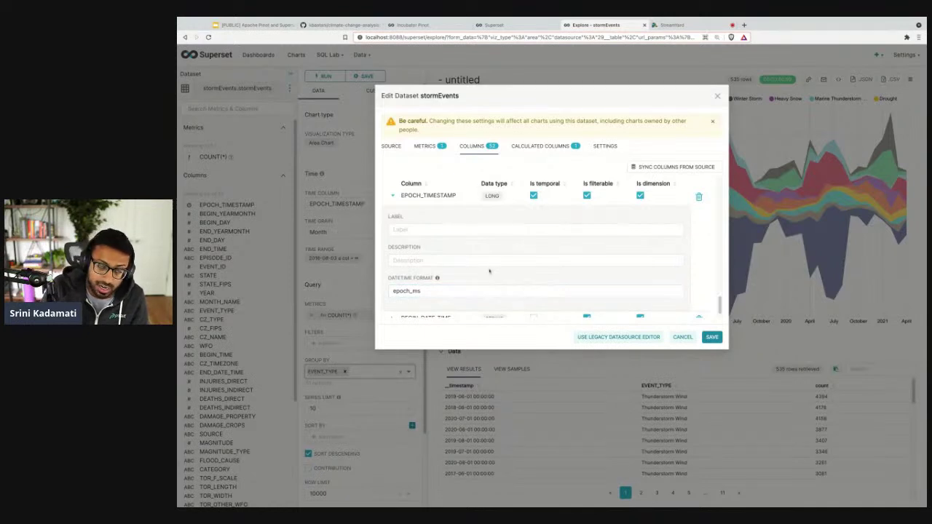
{"action": "scroll", "coordinate": [558, 258], "scroll_direction": "down", "scroll_amount": 1}
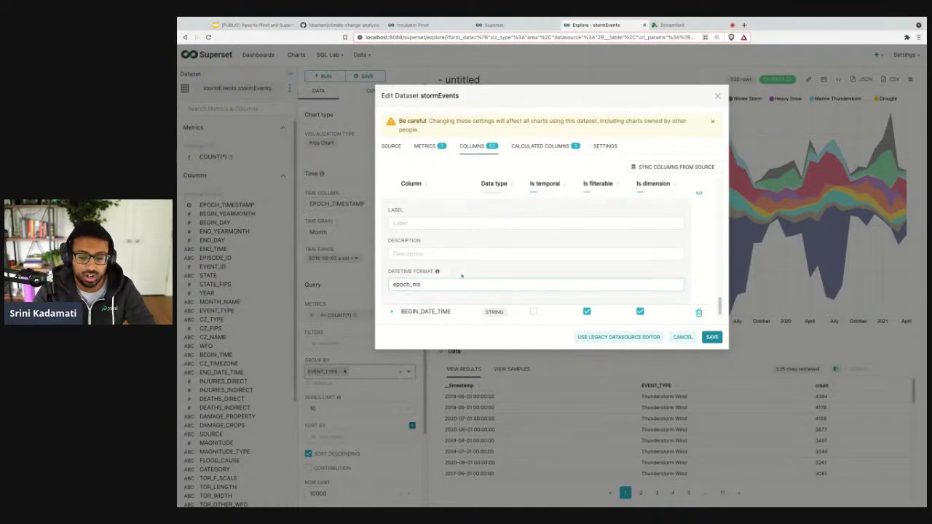
{"action": "scroll", "coordinate": [553, 263], "scroll_direction": "up", "scroll_amount": 2}
{"action": "left_click", "coordinate": [394, 207]}
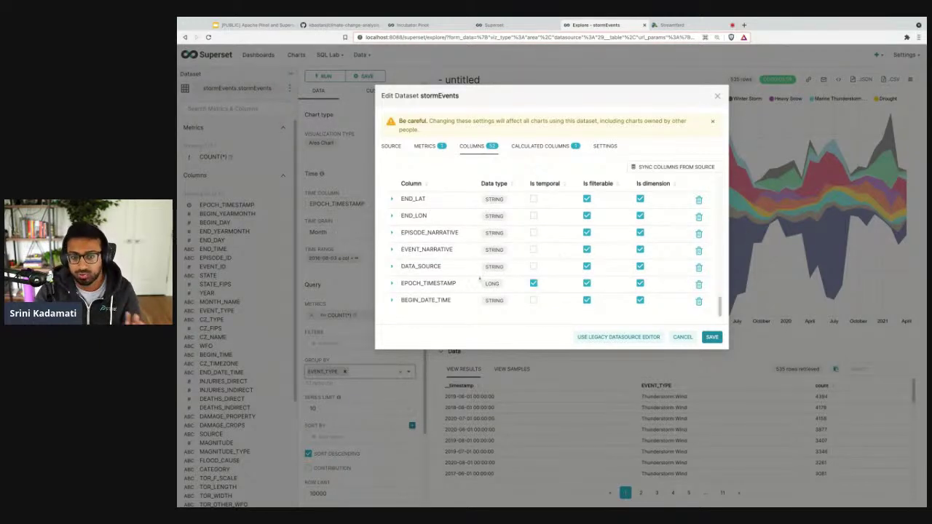
{"action": "left_click", "coordinate": [718, 95]}
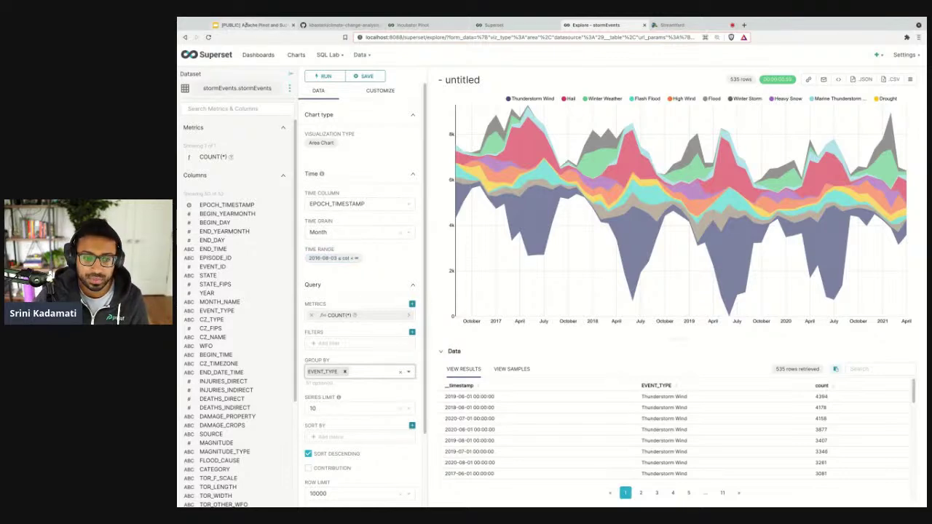
Step: Follow the slide's preset.io link to the 'How Apache Superset Supports Real Time Analytics' blog post
{"action": "left_click", "coordinate": [246, 25]}
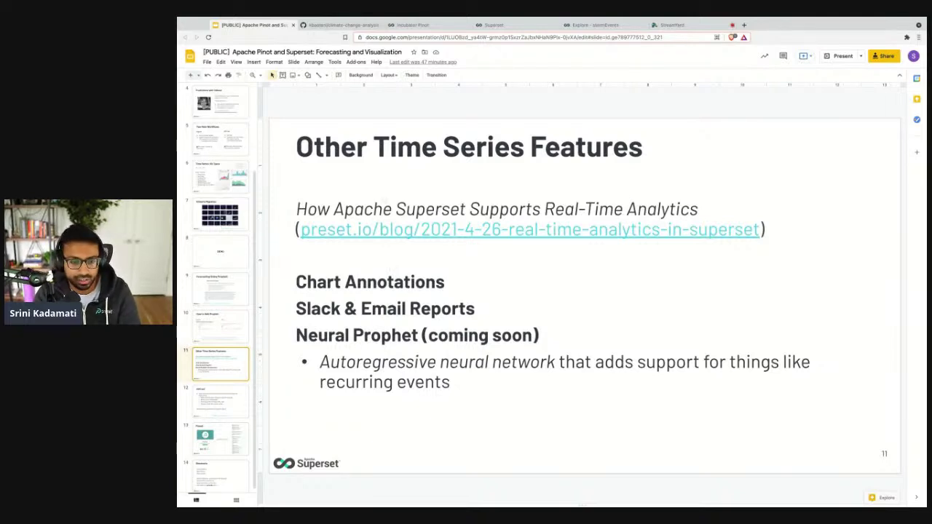
{"action": "left_click", "coordinate": [430, 230]}
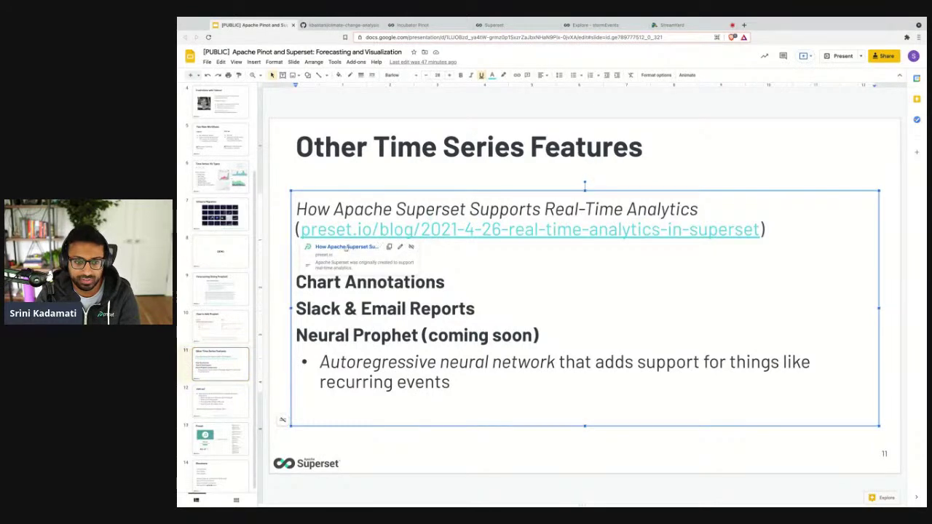
{"action": "left_click", "coordinate": [342, 249]}
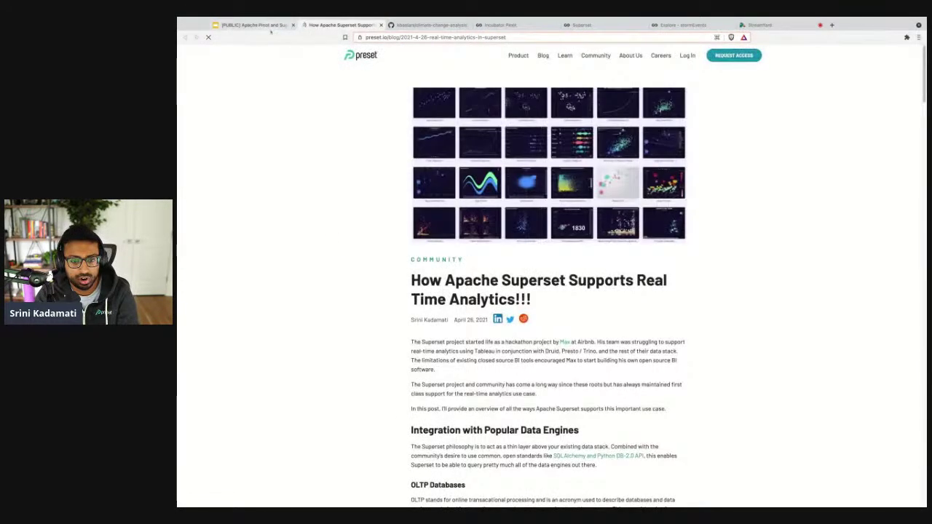
Step: Read down the blog post and highlight the alerts paragraph for emphasis
{"action": "scroll", "coordinate": [460, 202], "scroll_direction": "down", "scroll_amount": 5}
{"action": "scroll", "coordinate": [460, 204], "scroll_direction": "down", "scroll_amount": 10}
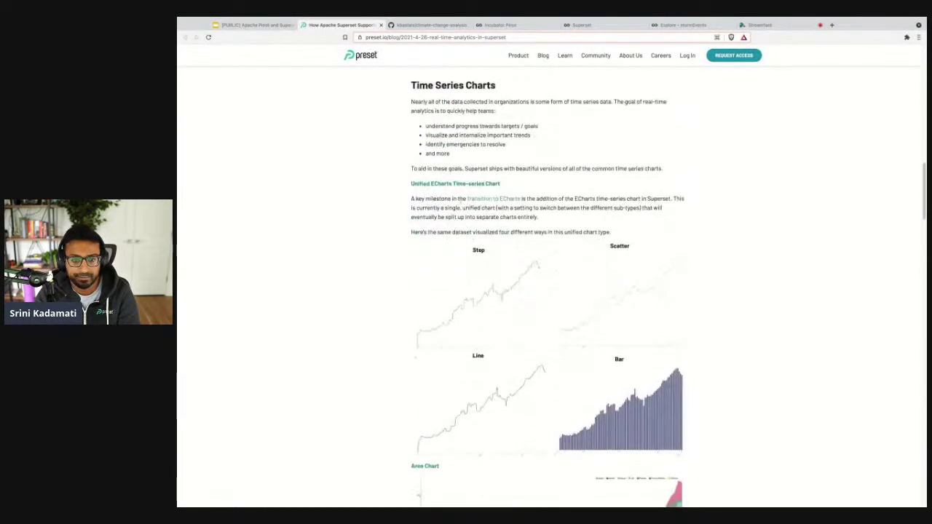
{"action": "scroll", "coordinate": [468, 338], "scroll_direction": "down", "scroll_amount": 10}
{"action": "scroll", "coordinate": [468, 338], "scroll_direction": "down", "scroll_amount": 5}
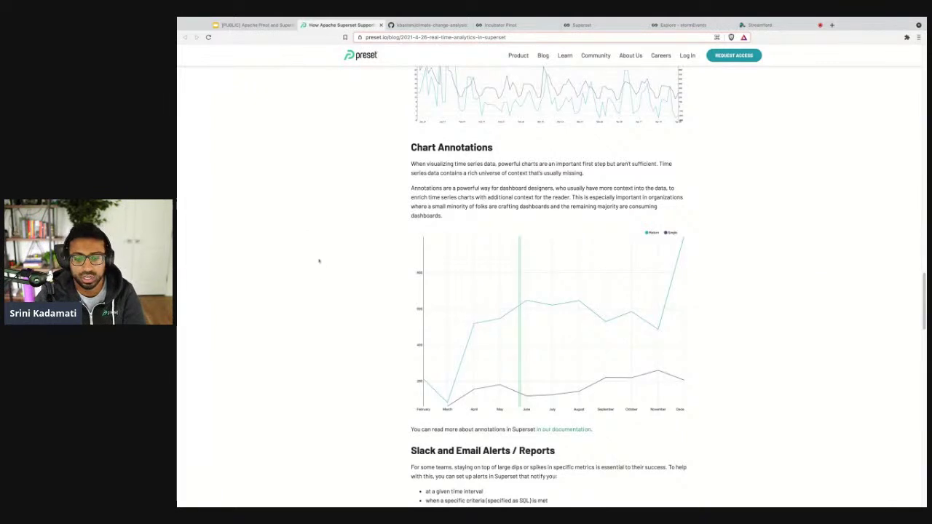
{"action": "scroll", "coordinate": [315, 252], "scroll_direction": "down", "scroll_amount": 3}
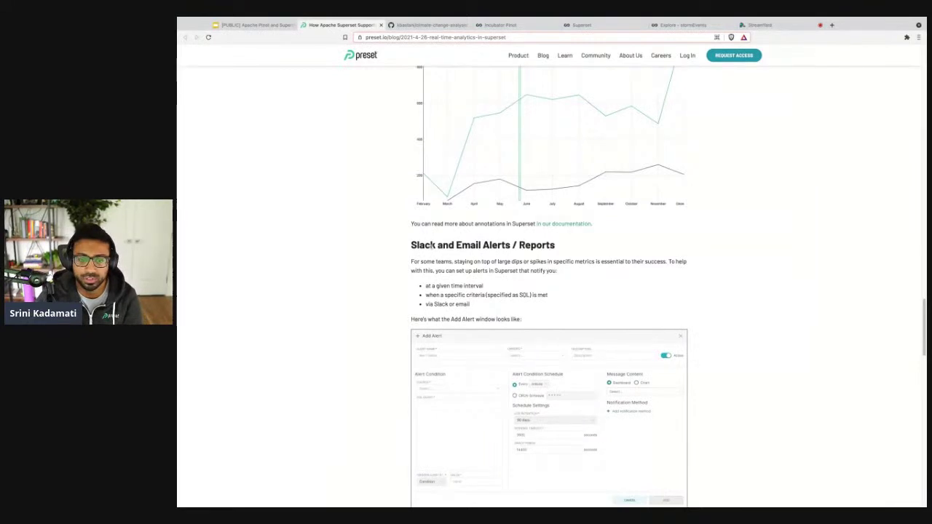
{"action": "scroll", "coordinate": [550, 291], "scroll_direction": "up", "scroll_amount": 1}
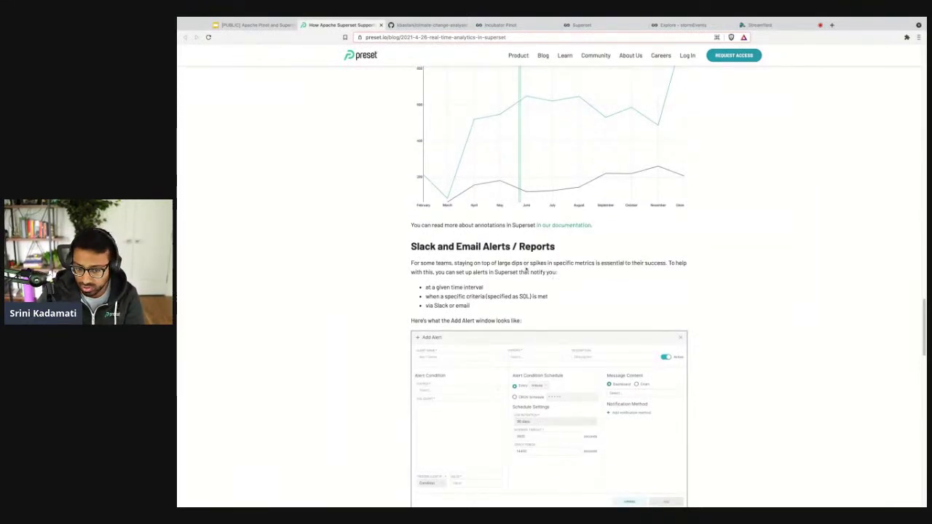
{"action": "triple_click", "coordinate": [510, 272]}
{"action": "left_click", "coordinate": [509, 273]}
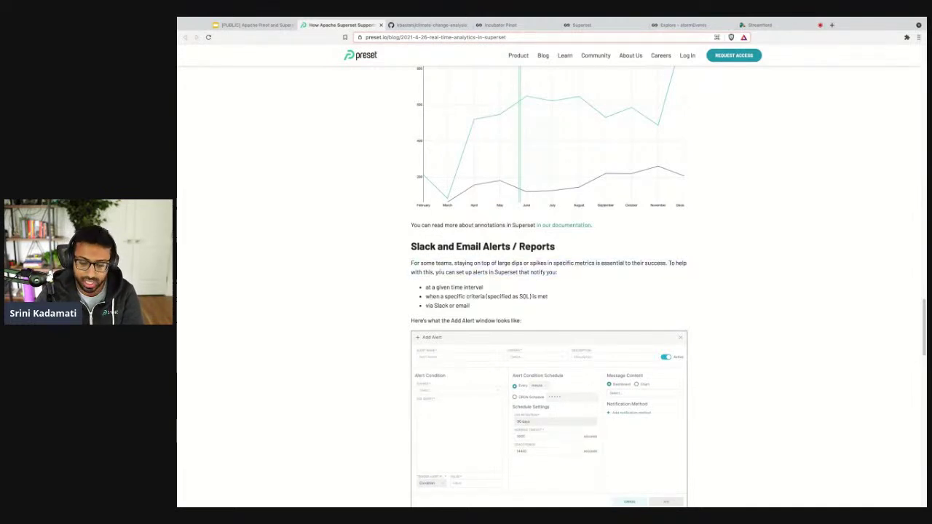
{"action": "triple_click", "coordinate": [450, 272]}
{"action": "left_click", "coordinate": [450, 272]}
{"action": "triple_click", "coordinate": [524, 273]}
{"action": "left_click", "coordinate": [524, 272]}
Step: Continue reading to The Future section, then return to the Slides deck
{"action": "scroll", "coordinate": [509, 260], "scroll_direction": "down", "scroll_amount": 2}
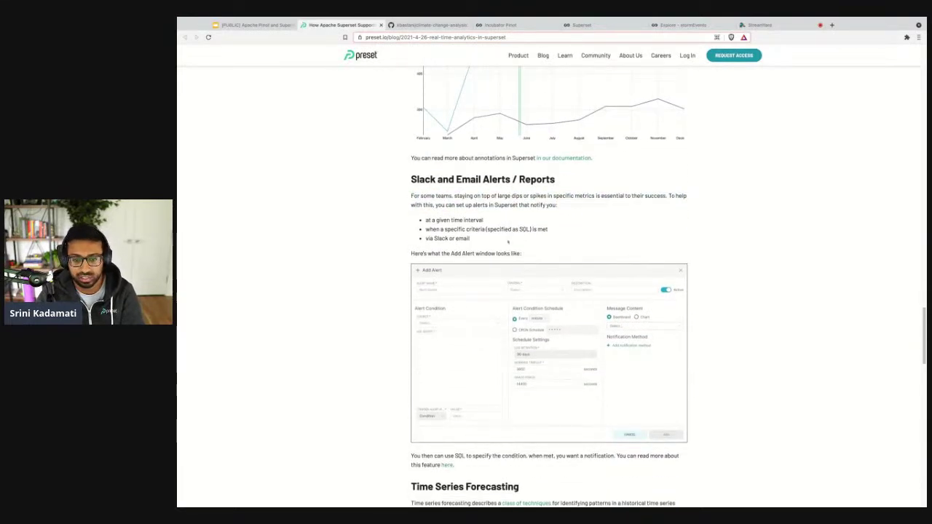
{"action": "scroll", "coordinate": [384, 248], "scroll_direction": "down", "scroll_amount": 2}
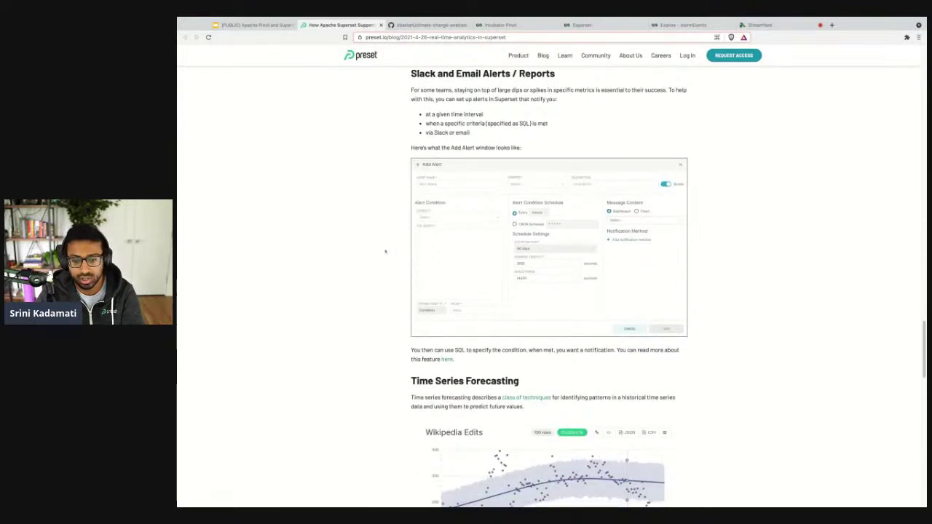
{"action": "scroll", "coordinate": [387, 252], "scroll_direction": "down", "scroll_amount": 9}
{"action": "scroll", "coordinate": [364, 234], "scroll_direction": "down", "scroll_amount": 3}
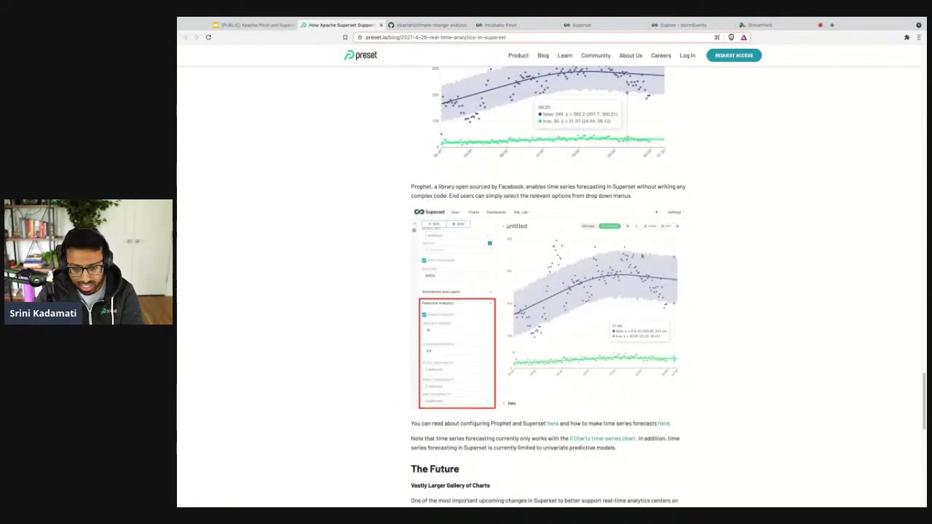
{"action": "scroll", "coordinate": [437, 291], "scroll_direction": "down", "scroll_amount": 11}
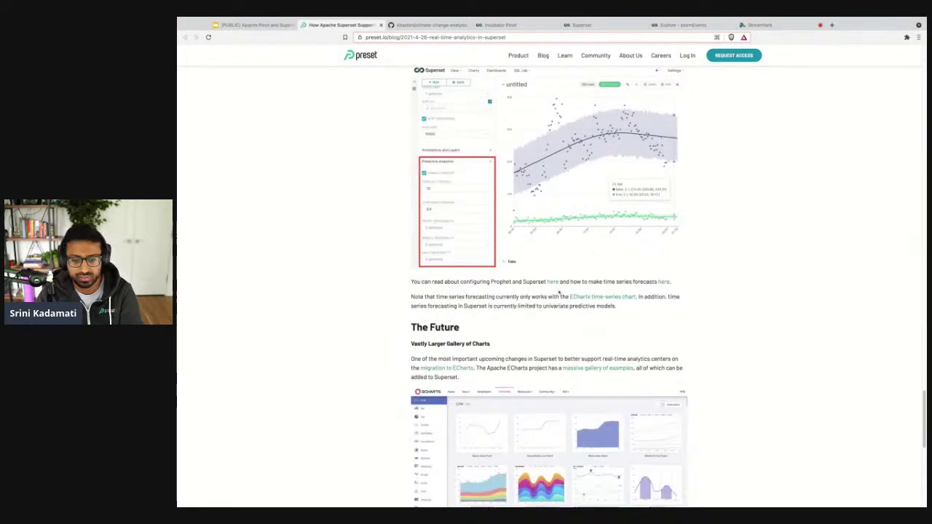
{"action": "left_click", "coordinate": [256, 25]}
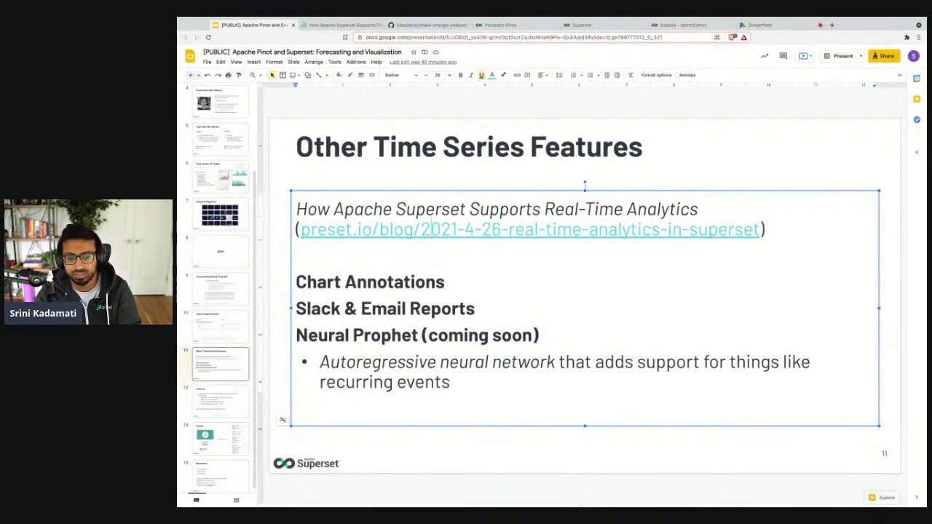
{"action": "left_click", "coordinate": [523, 453]}
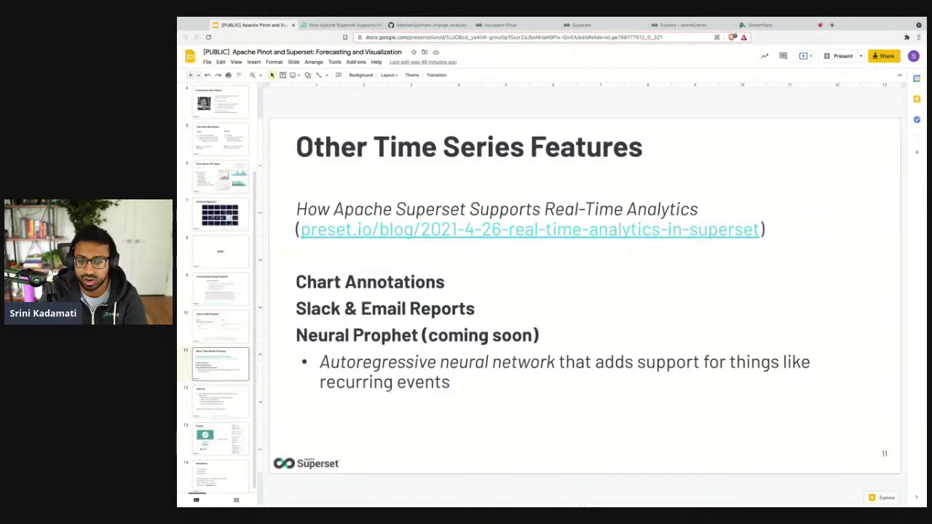
{"action": "scroll", "coordinate": [225, 396], "scroll_direction": "down", "scroll_amount": 1}
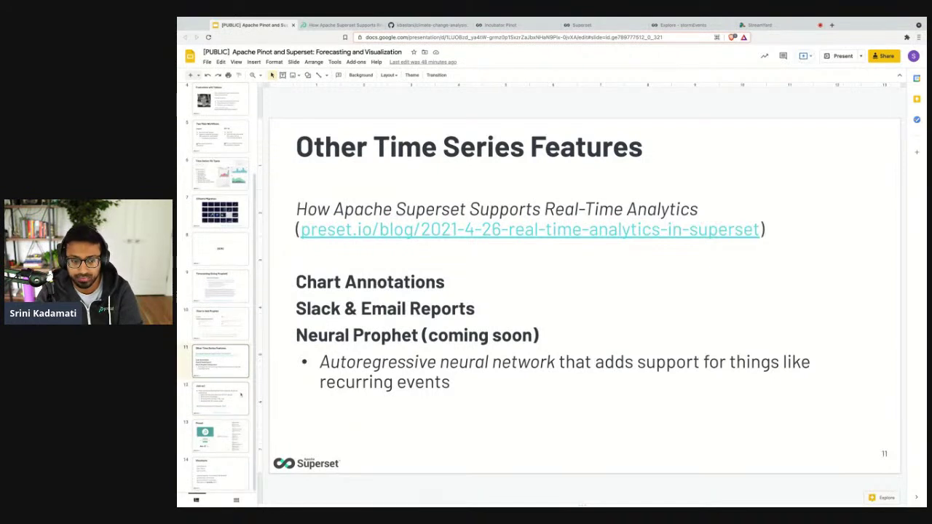
Step: Go to slide 12, 'Join us!', about contributing via the #contributing Slack channel
{"action": "left_click", "coordinate": [225, 395]}
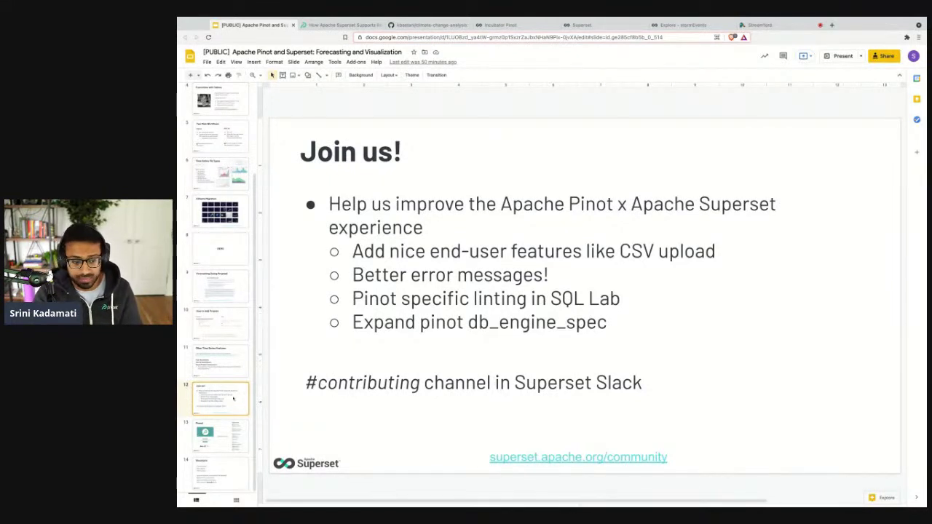
Step: Step through the Preset careers slide to slide 14, 'Shoutouts'
{"action": "left_click", "coordinate": [223, 435]}
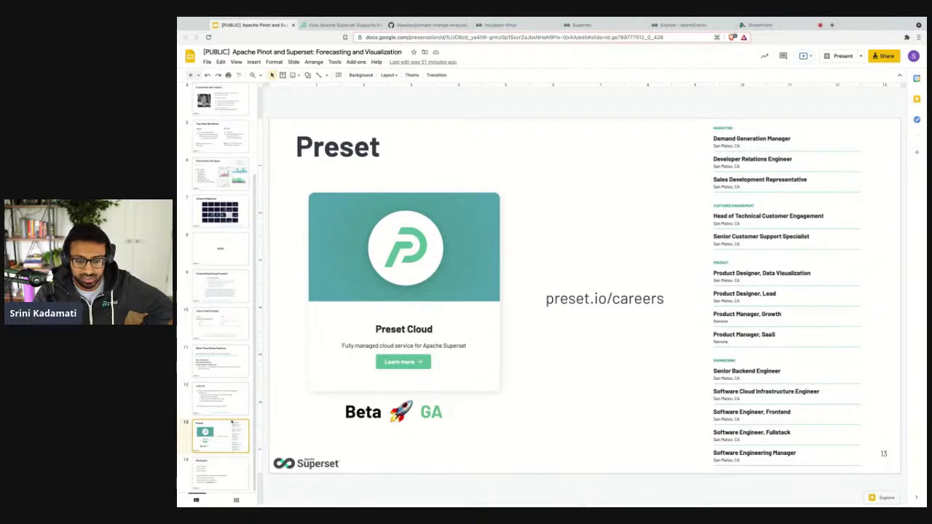
{"action": "left_click", "coordinate": [217, 477]}
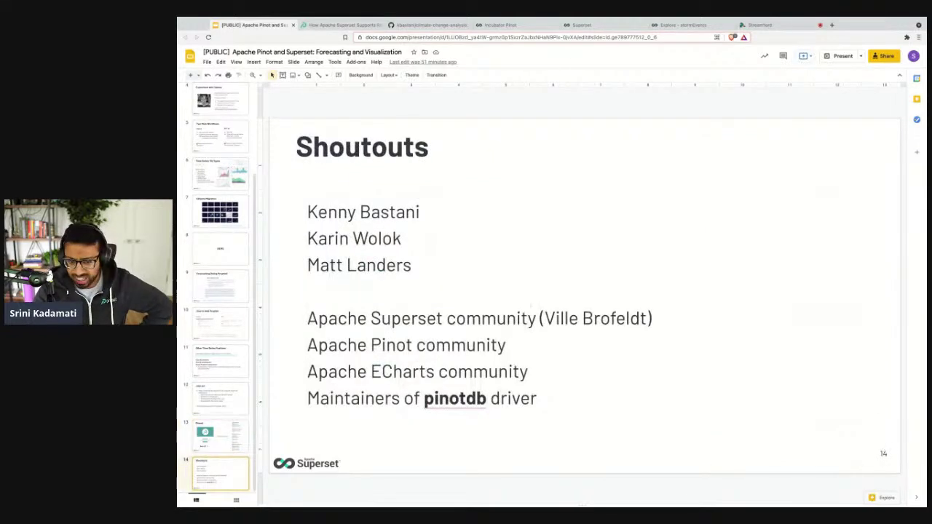
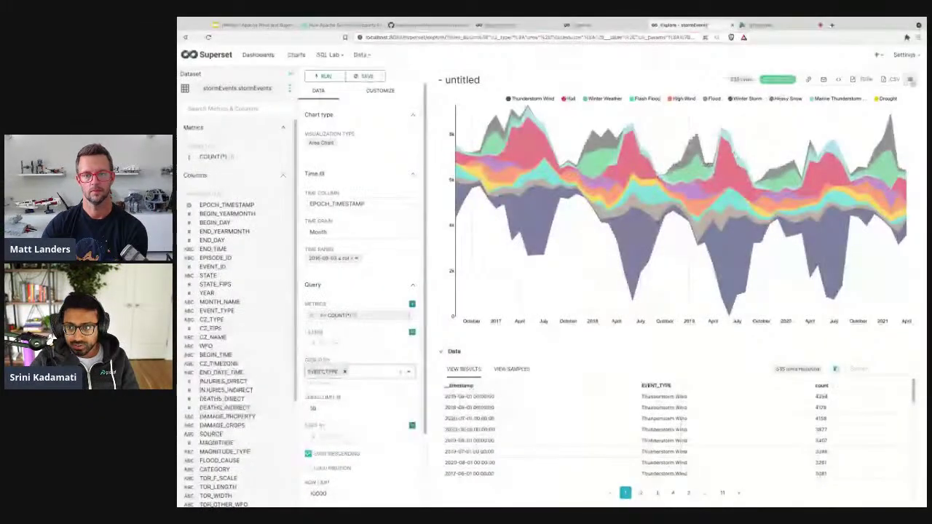
Step: Show the storm events chart's iframe embed code and select its src URL
{"action": "left_click", "coordinate": [839, 80]}
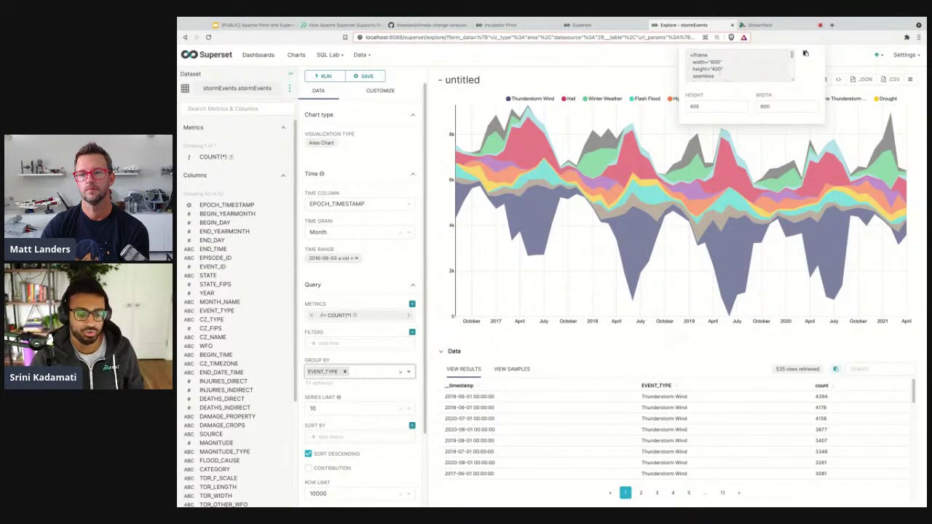
{"action": "scroll", "coordinate": [739, 66], "scroll_direction": "down", "scroll_amount": 3}
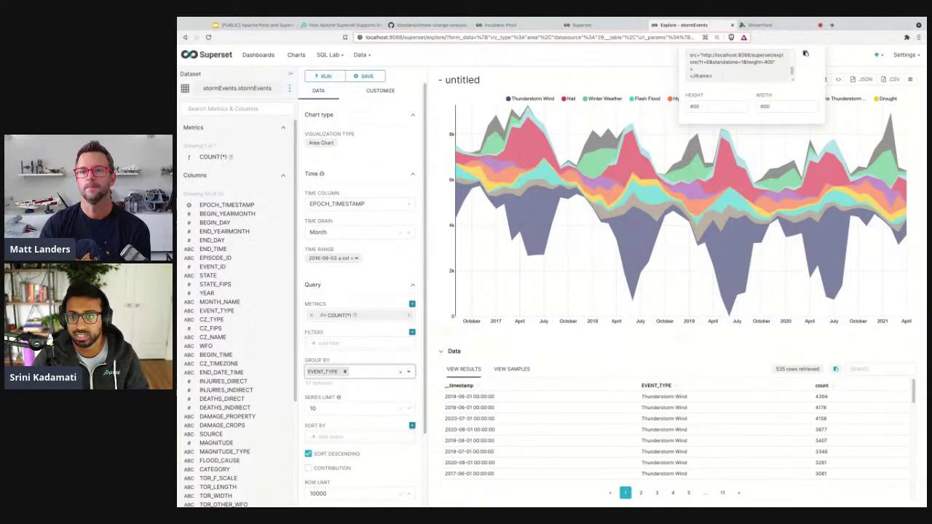
{"action": "left_click", "coordinate": [739, 66]}
{"action": "scroll", "coordinate": [740, 66], "scroll_direction": "down", "scroll_amount": 3}
{"action": "left_click_drag", "start_coordinate": [702, 58], "coordinate": [733, 65]}
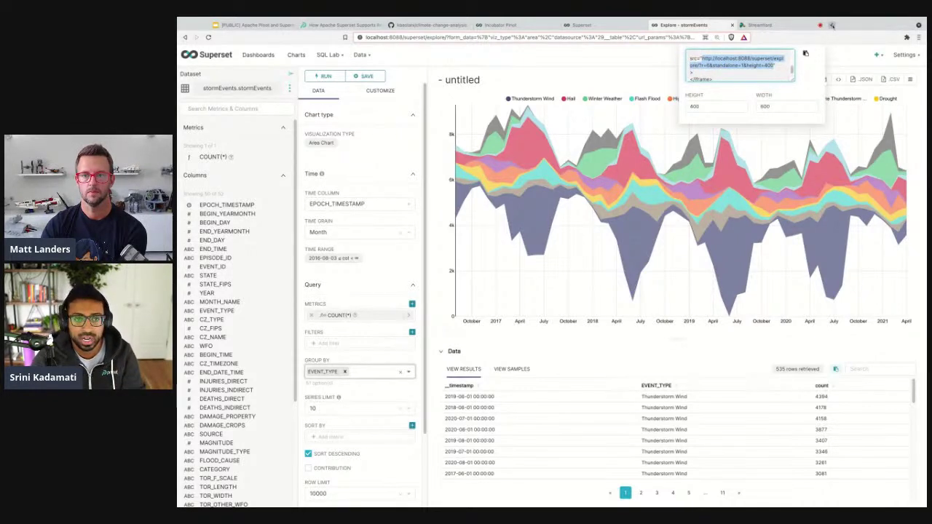
Step: Load the copied embed URL as a standalone page in a new browser tab
{"action": "left_click", "coordinate": [832, 25]}
{"action": "type", "text": "http://localhost:8088/superset/explore/?r=6&standalone=1&height=400"}
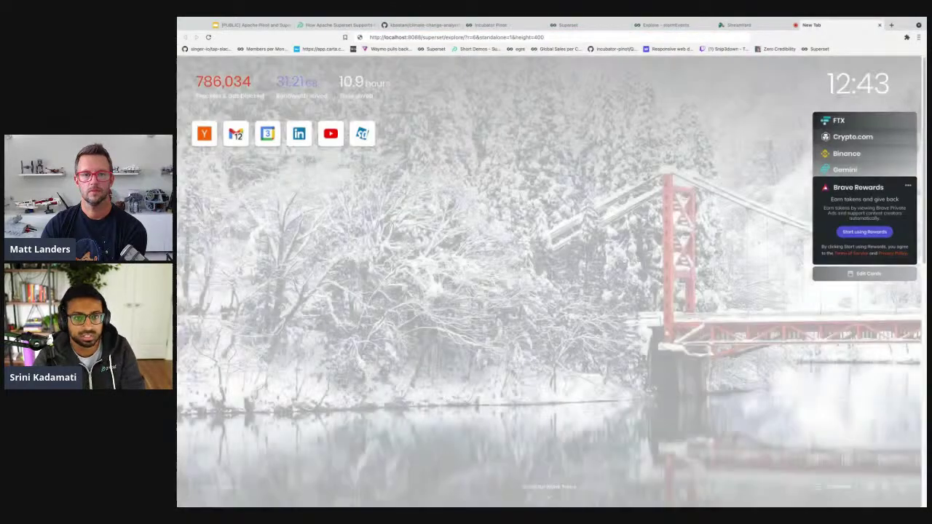
{"action": "key", "text": "Return"}
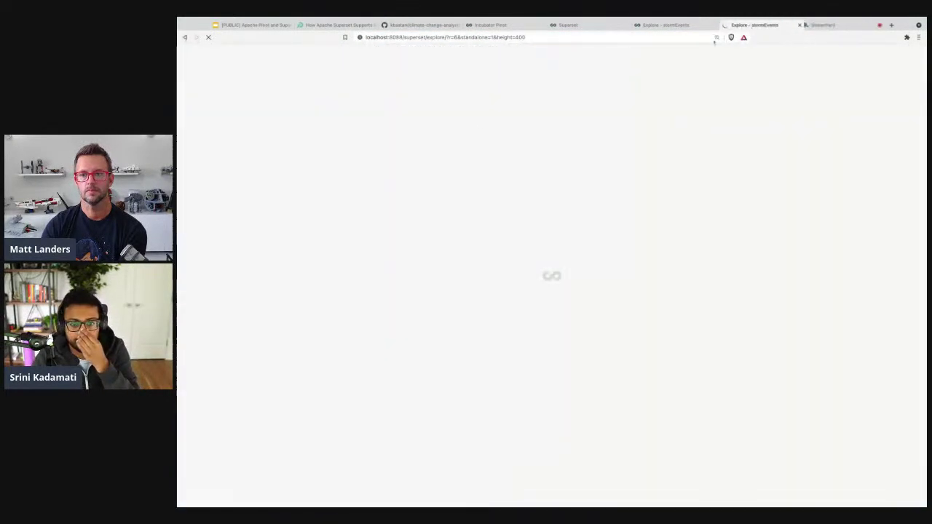